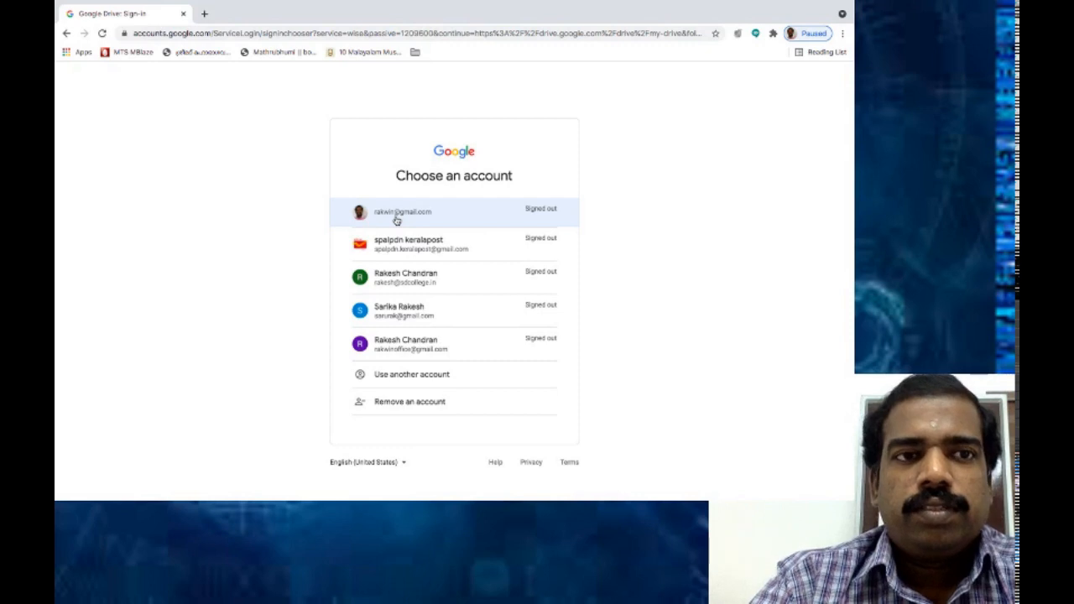
Sign in with the chosen Google account and its password to reach My Drive.
left_click(396, 215)
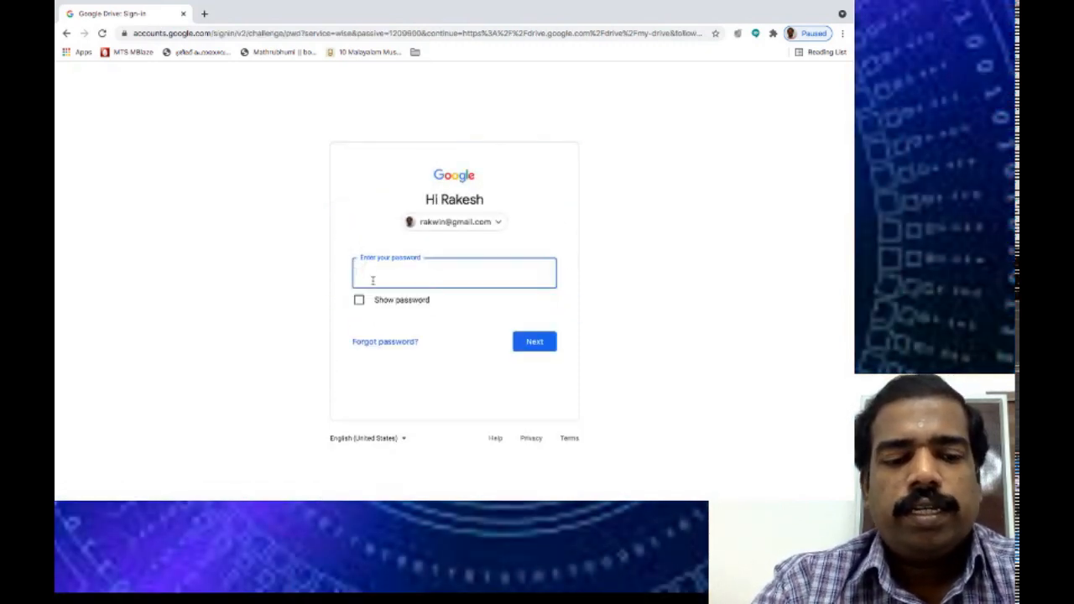
left_click(533, 342)
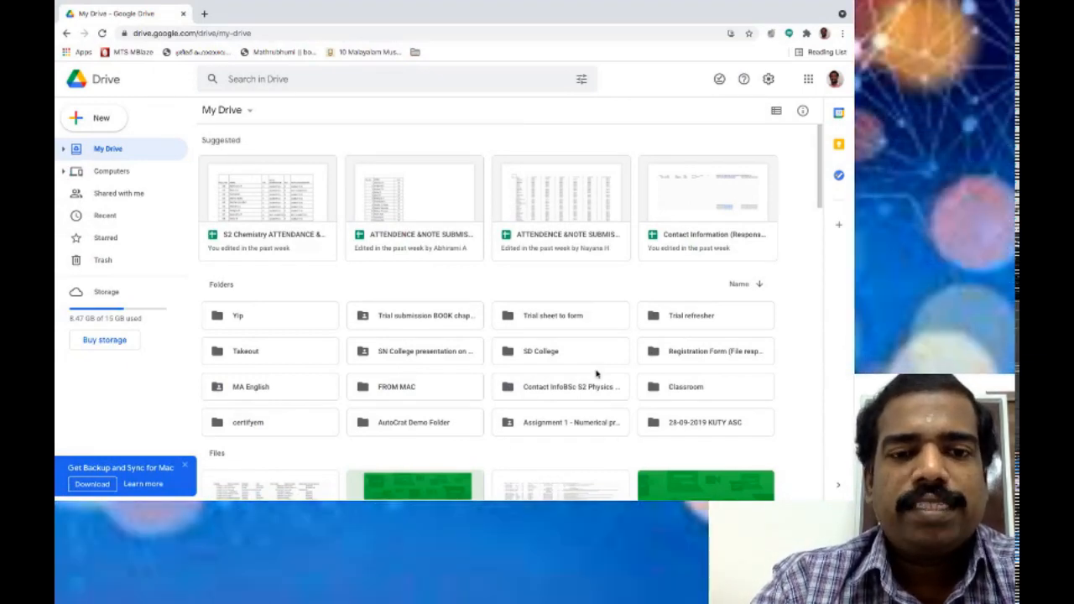
left_click(783, 333)
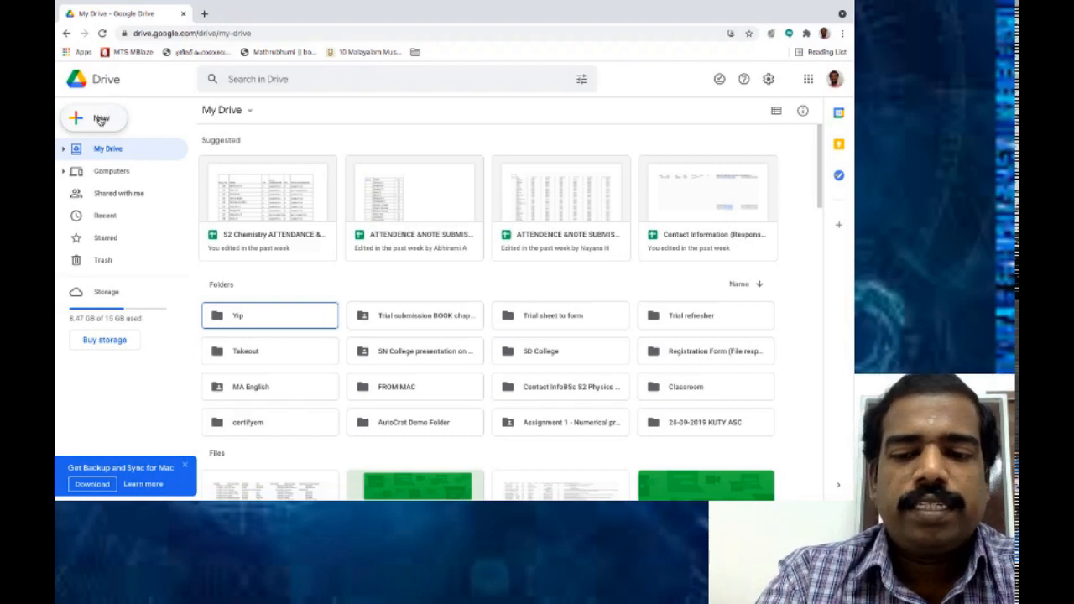
Create a new folder named 'Certificate trial' in My Drive.
left_click(99, 118)
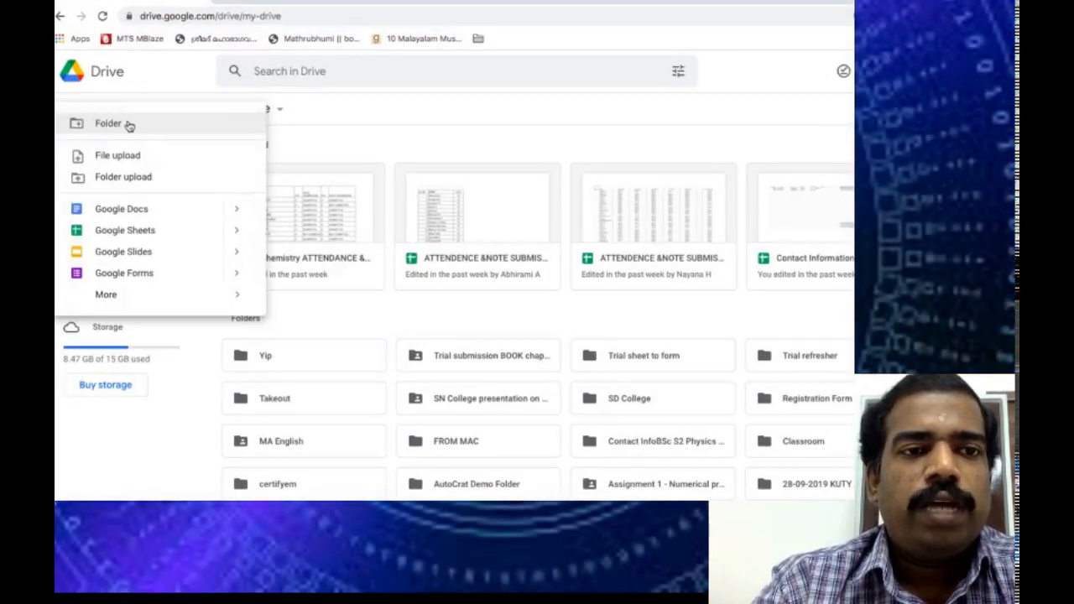
left_click(115, 125)
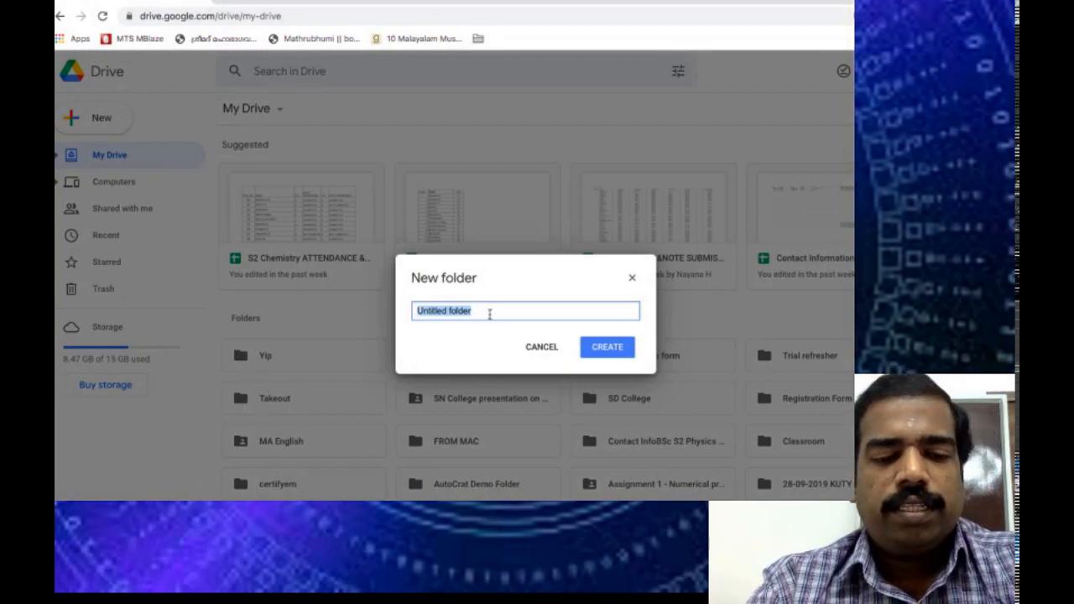
type("Cert")
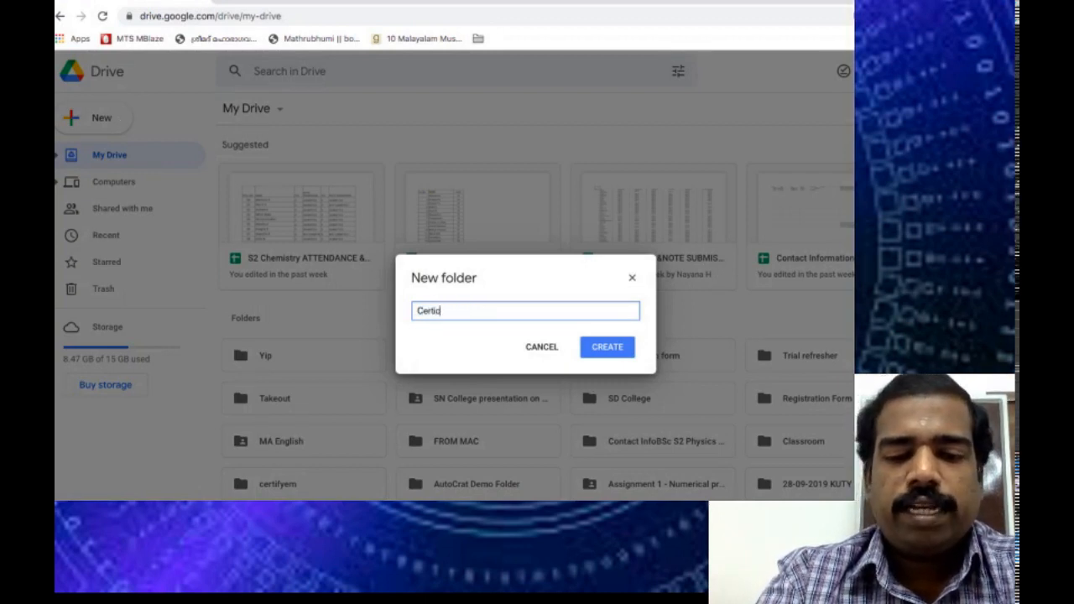
type("ifica")
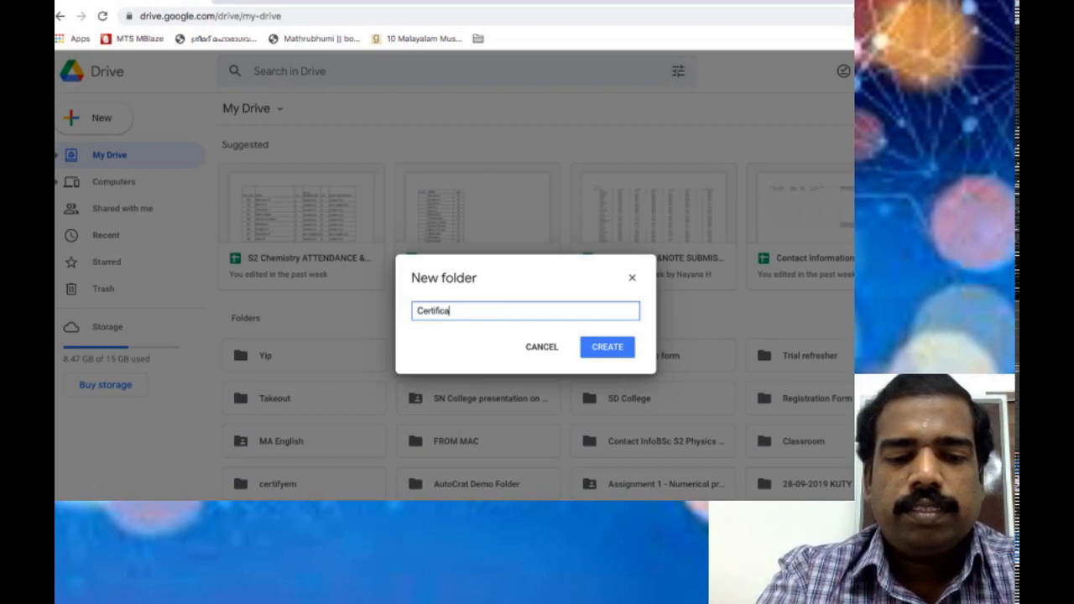
type("te trial")
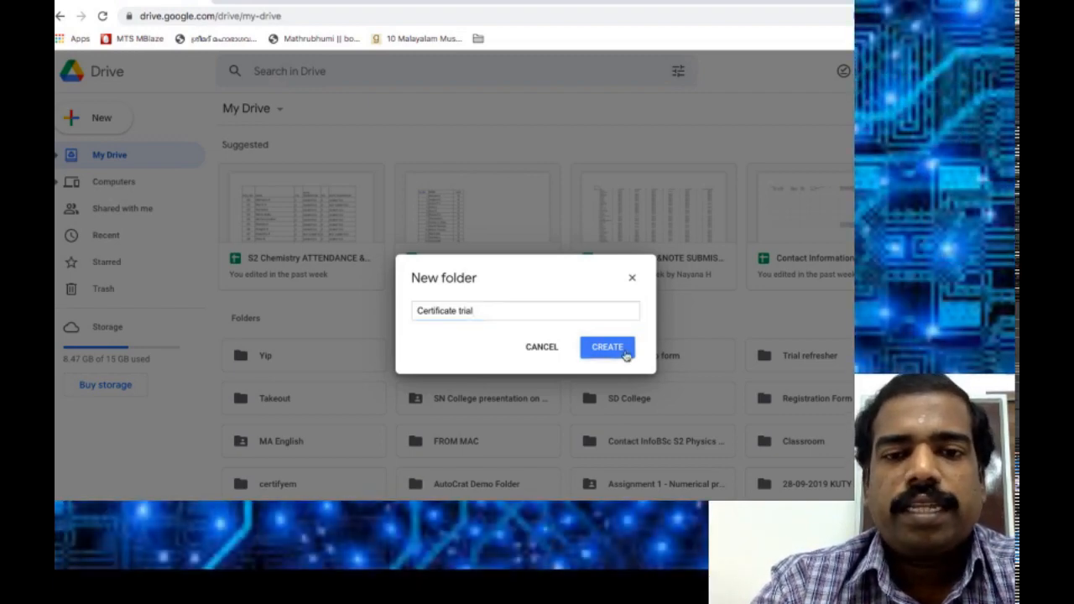
left_click(626, 347)
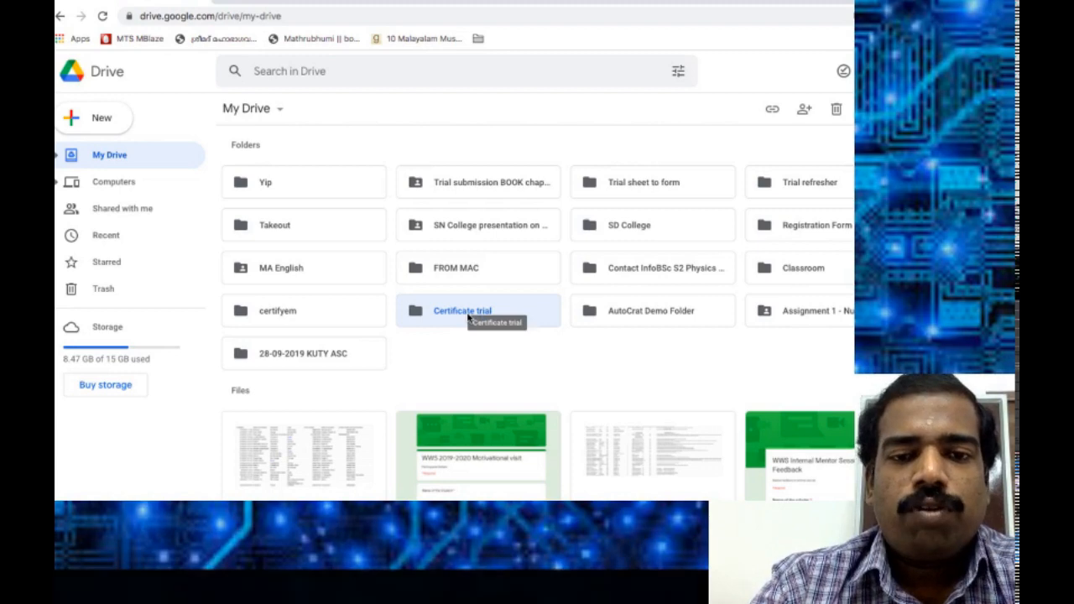
Upload 'FDP SD Collegenew Certificate copy 3.pptx' into the Certificate trial folder.
double_click(468, 317)
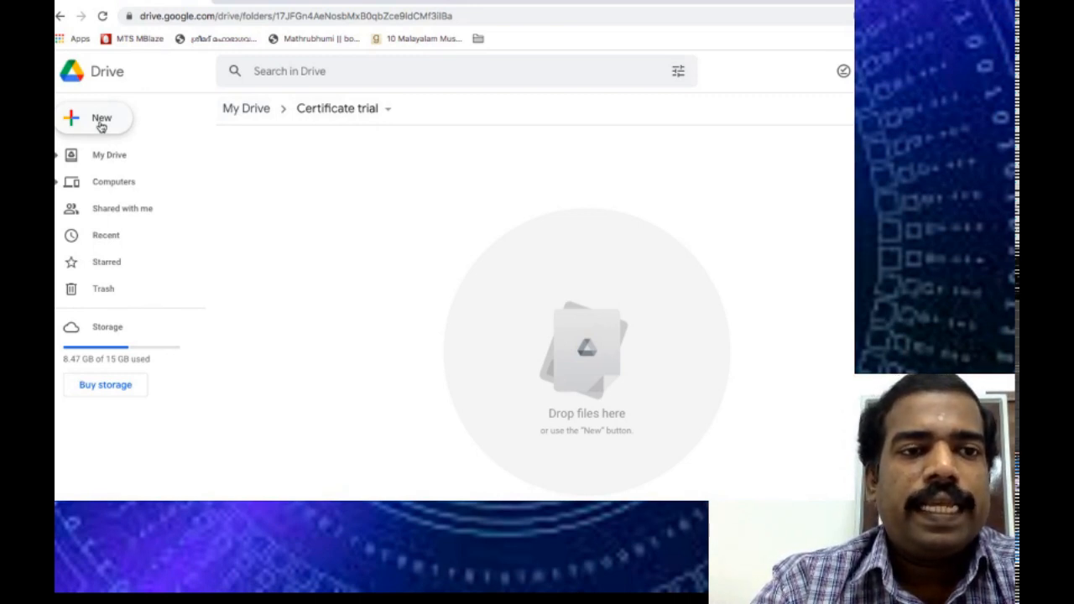
left_click(102, 126)
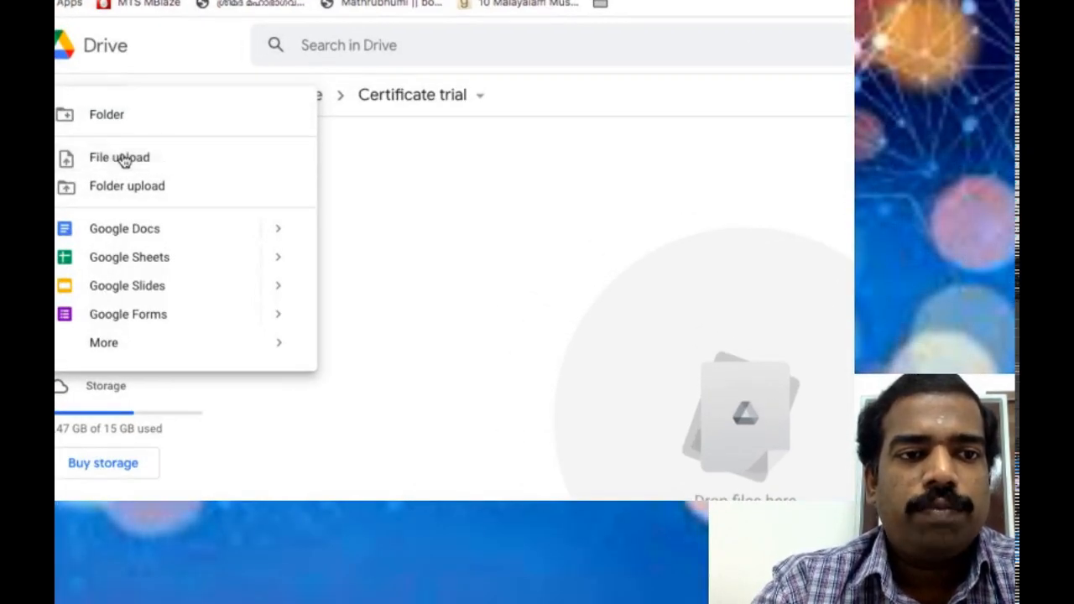
left_click(123, 160)
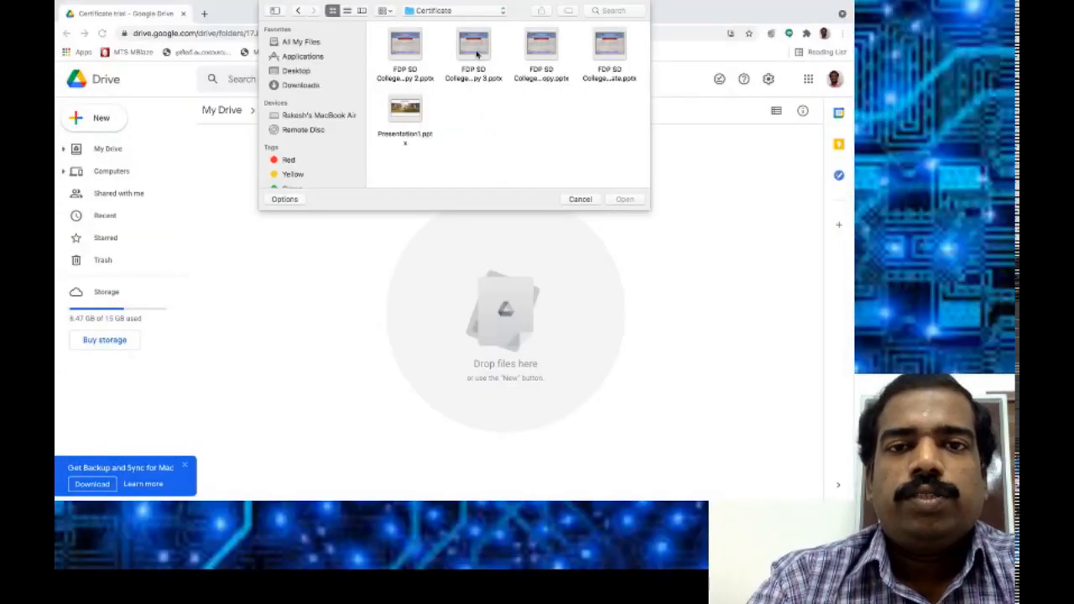
left_click(477, 53)
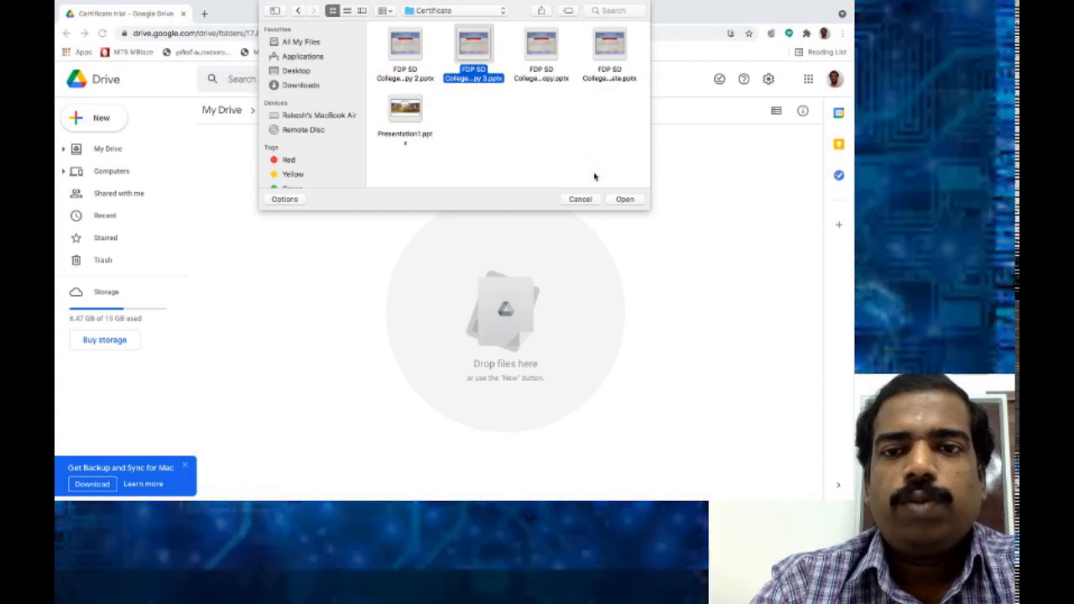
left_click(629, 198)
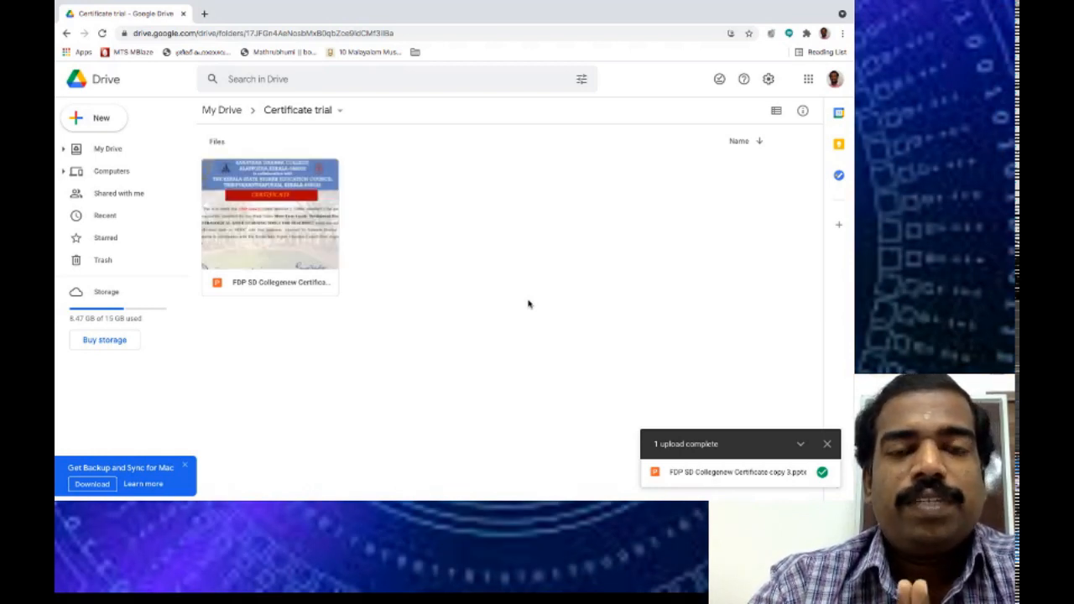
Open the uploaded certificate .pptx and save it as a Google Slides presentation named Trial.
double_click(286, 219)
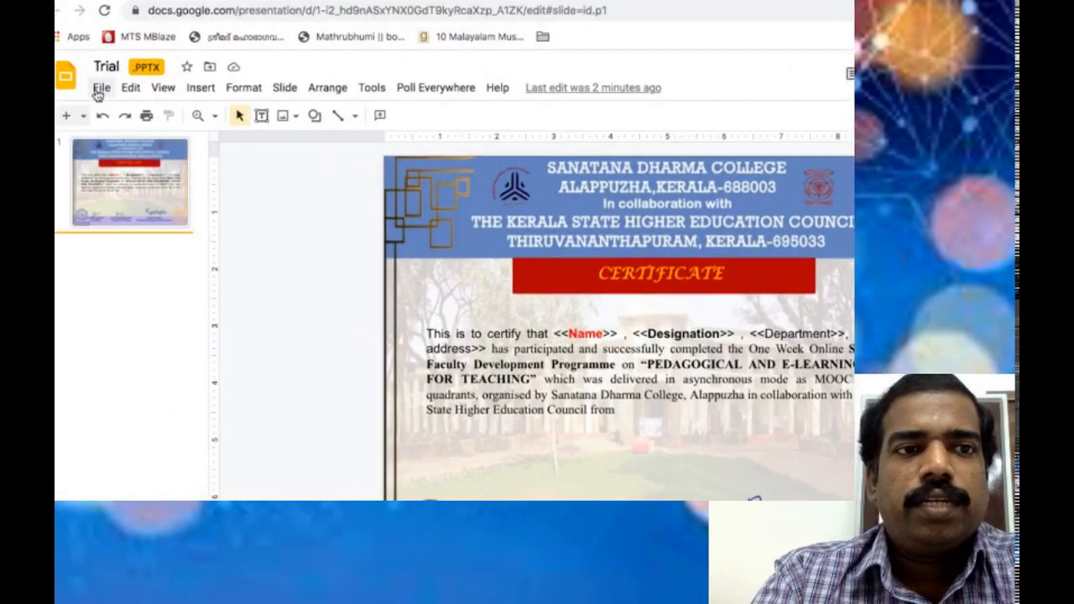
left_click(100, 88)
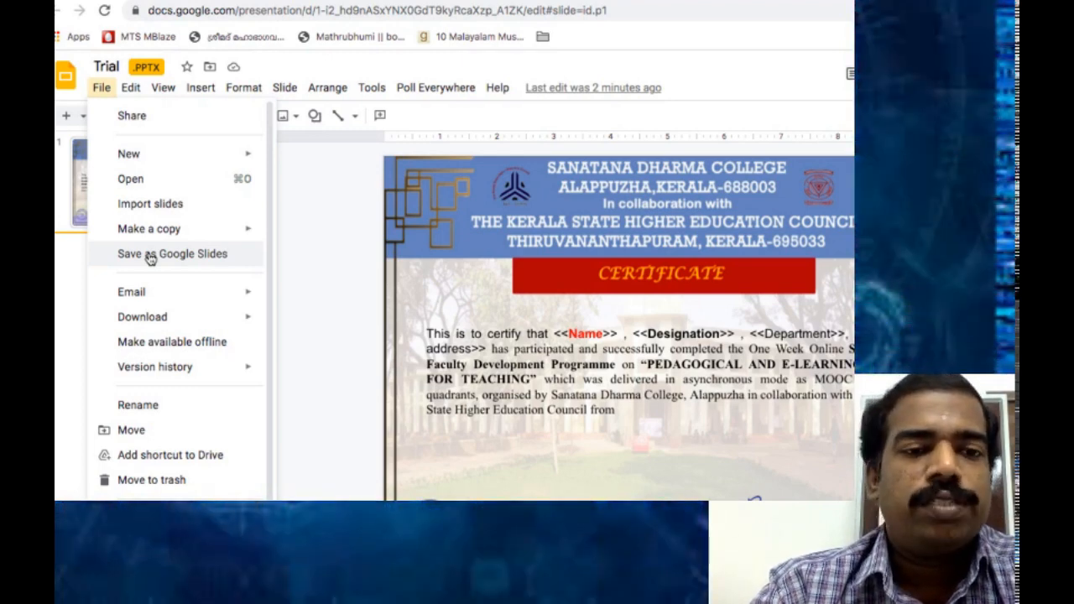
left_click(150, 256)
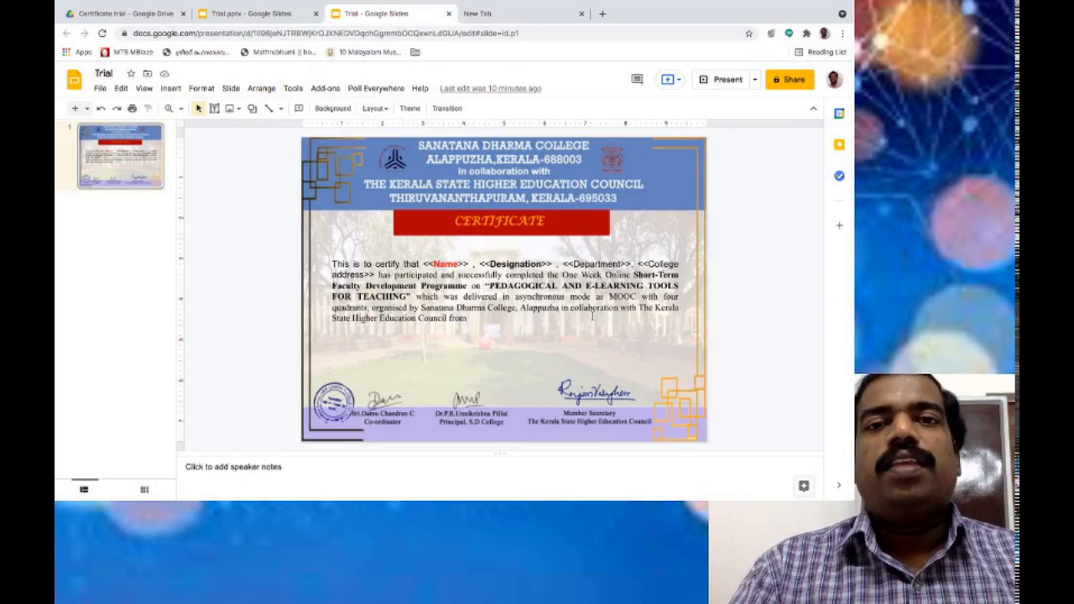
Search Google for 'google forms' in the new tab and open the Google Forms site.
left_click(527, 16)
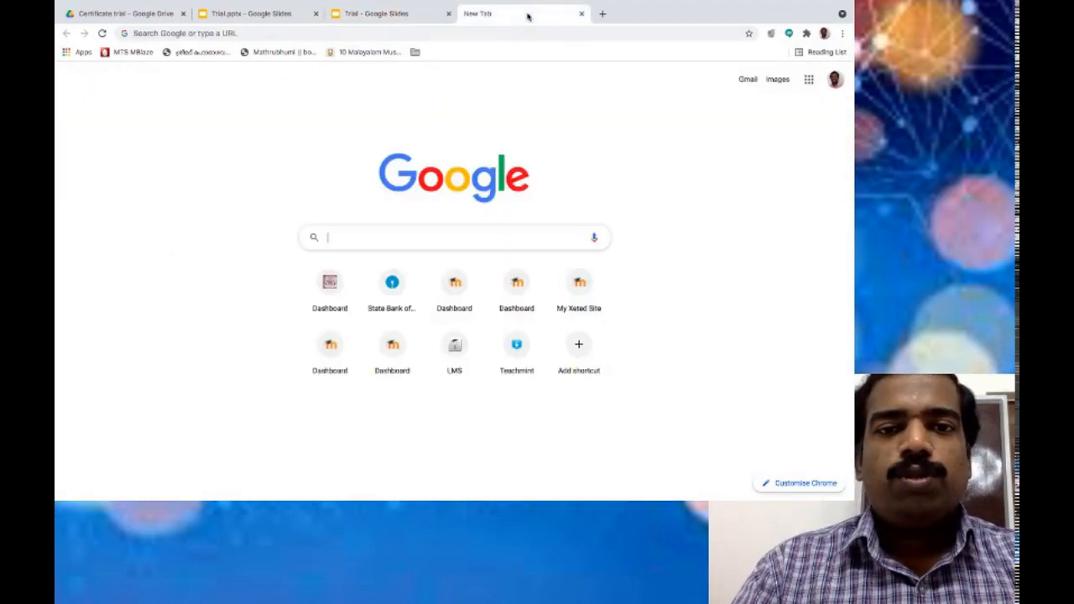
left_click(349, 244)
type("goo")
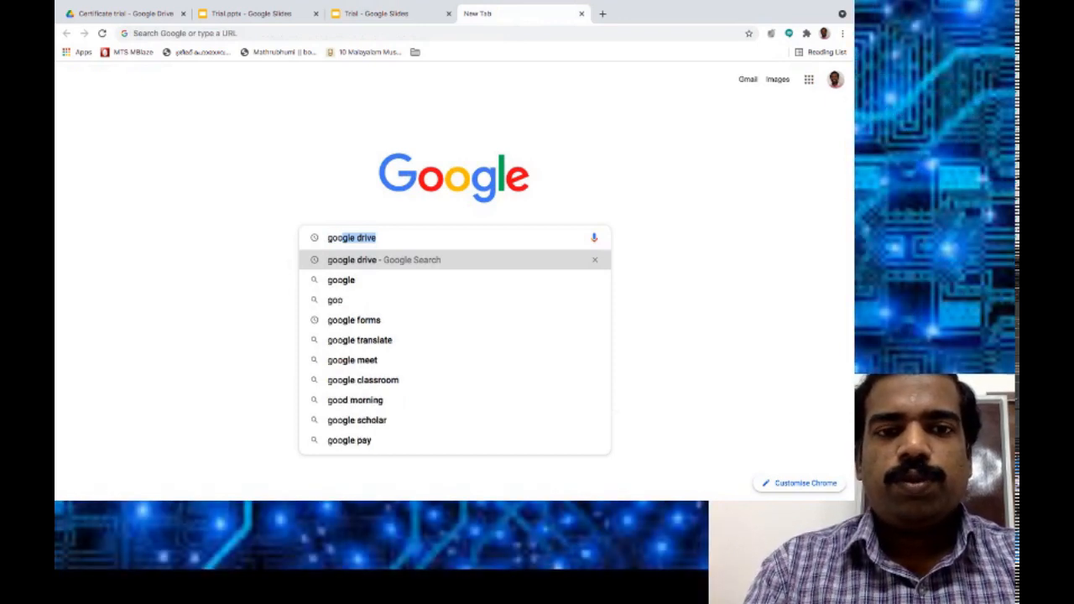
type("gle forms")
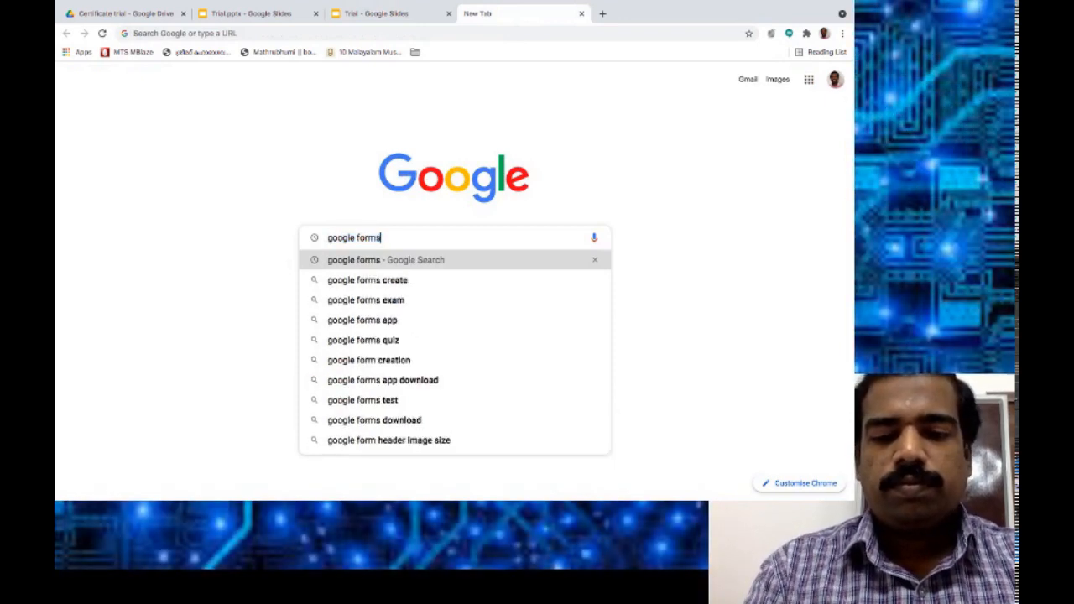
key("Return")
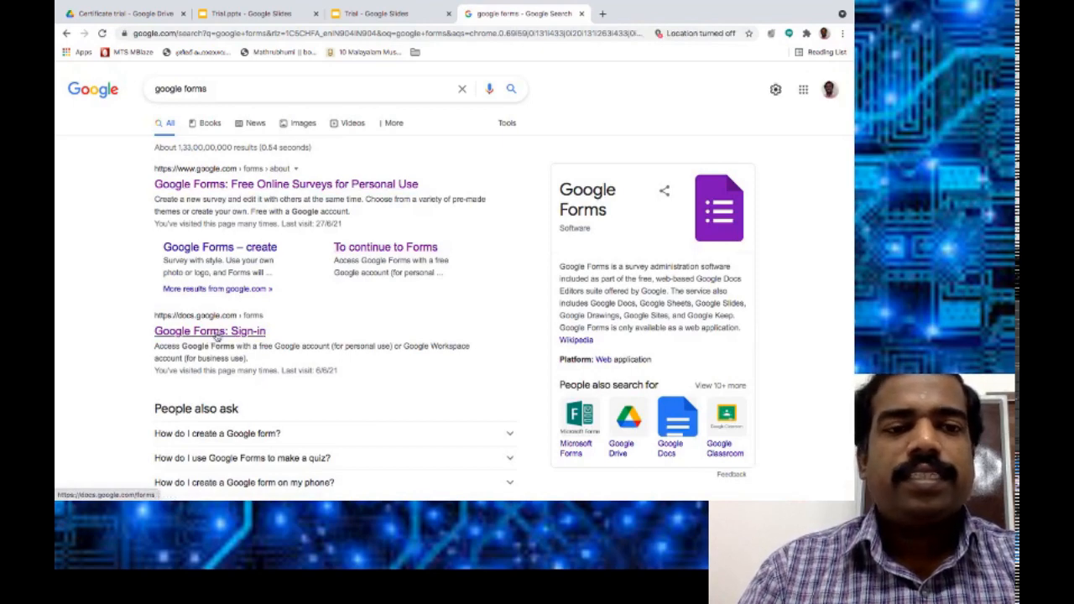
left_click(216, 333)
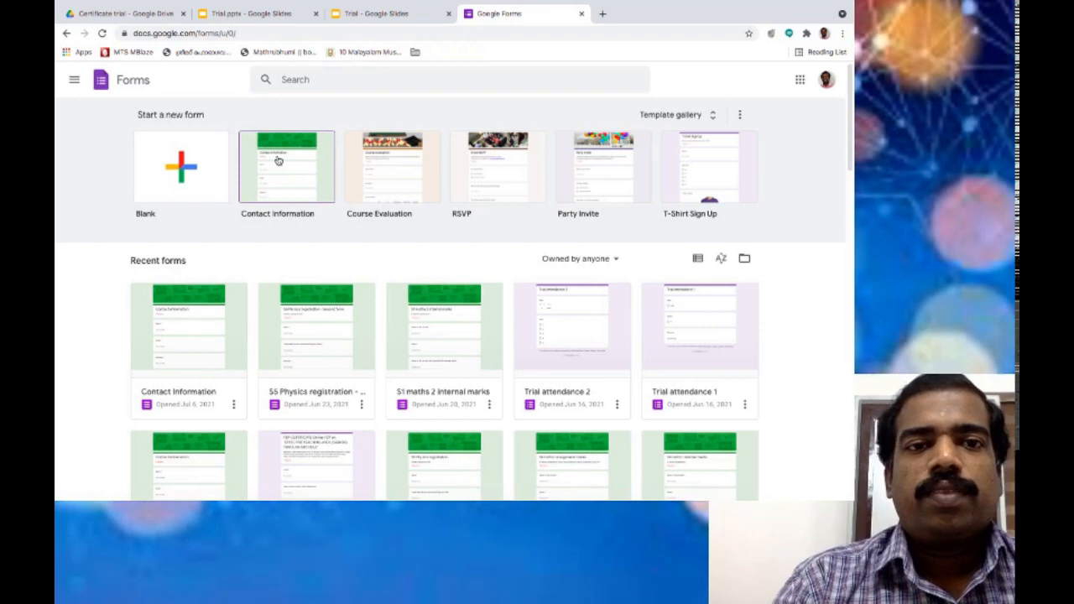
Start a Contact information form titled 'Certificate Trial details' and give the file that name.
left_click(277, 160)
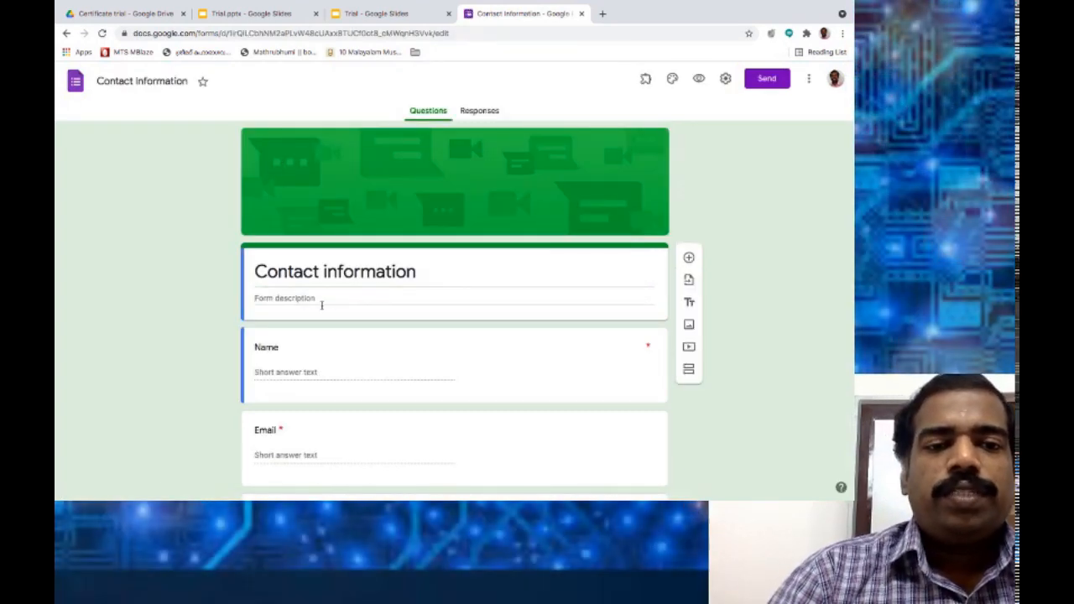
left_click(342, 267)
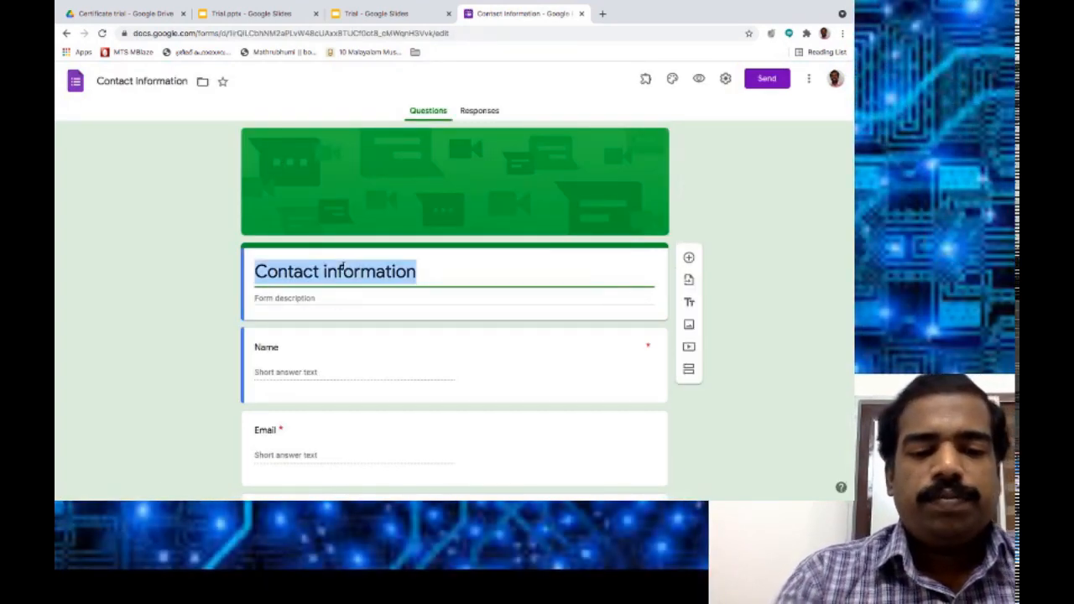
type("Certifica")
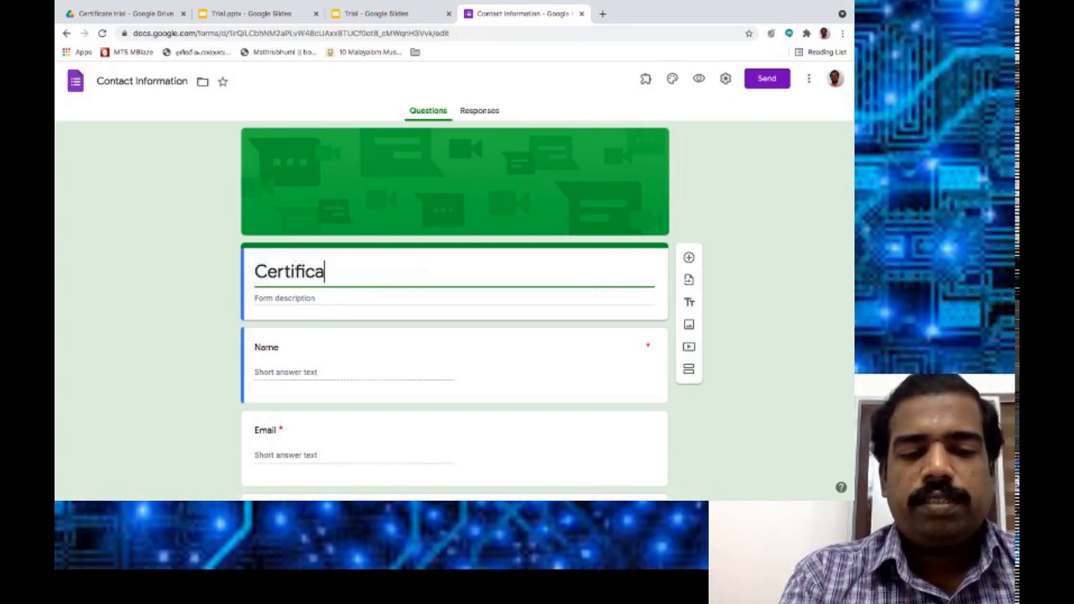
type("te")
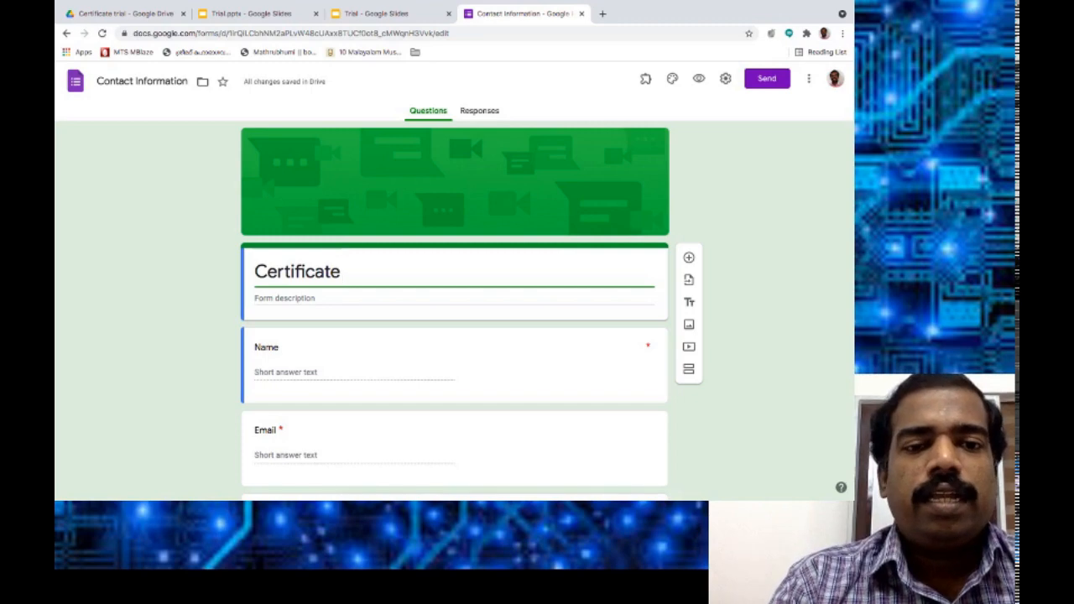
type(" Trial ")
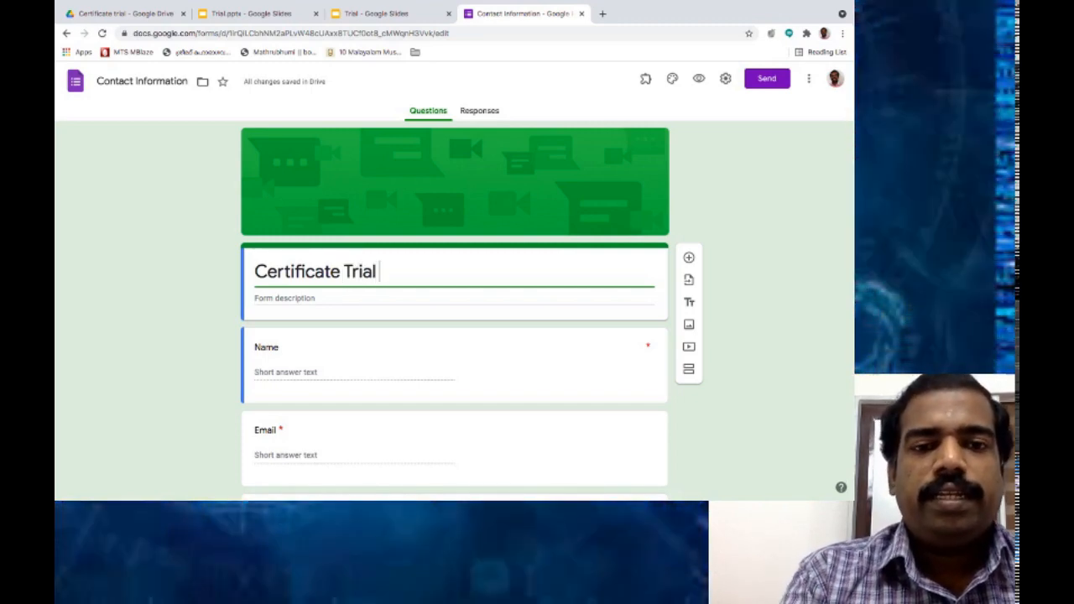
type("details")
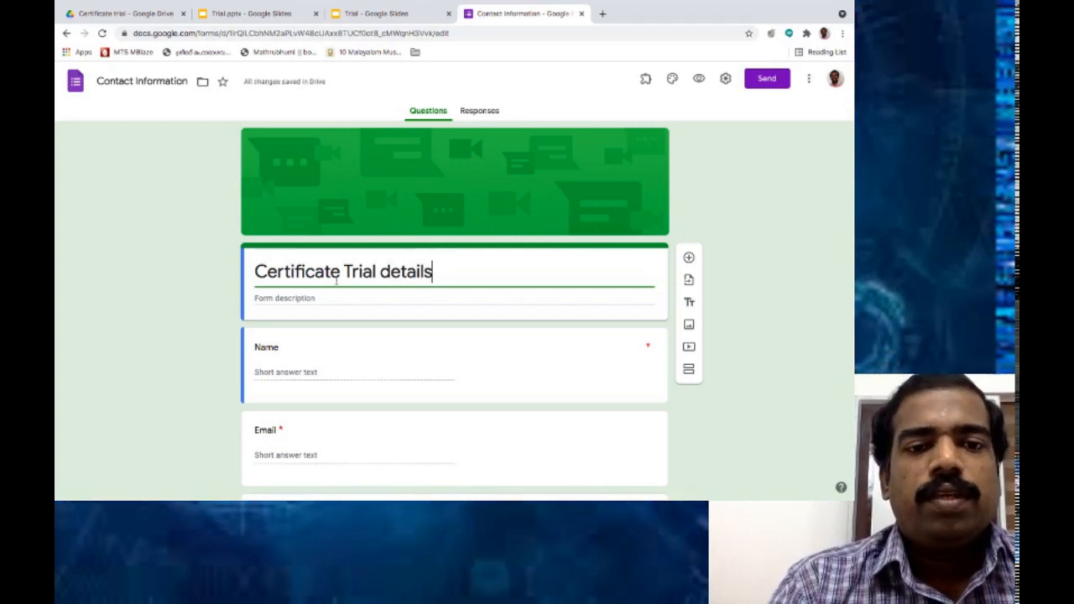
left_click_drag(434, 266, 284, 265)
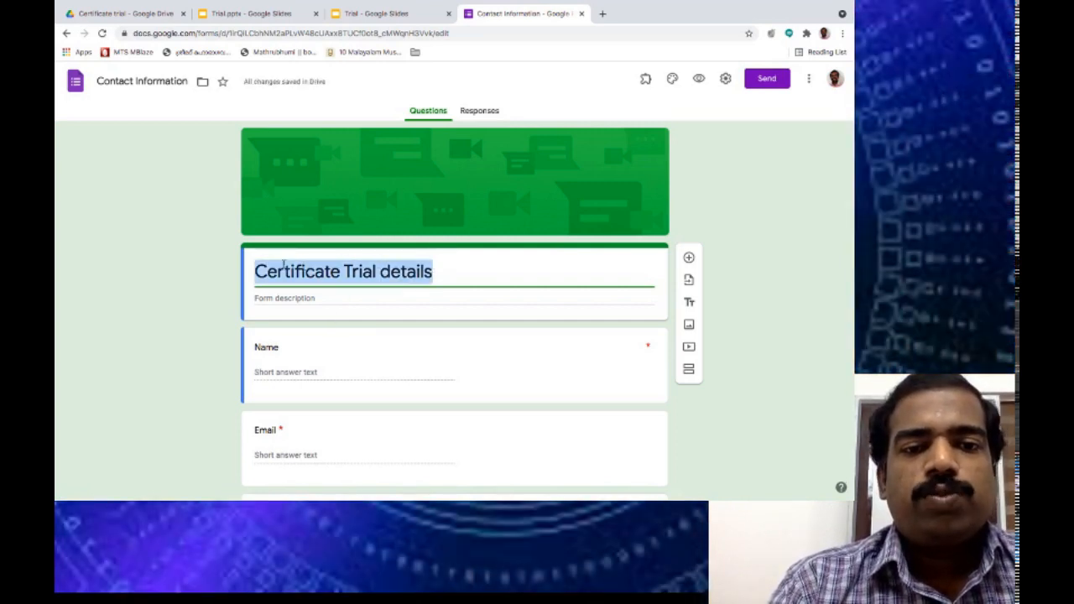
left_click(162, 81)
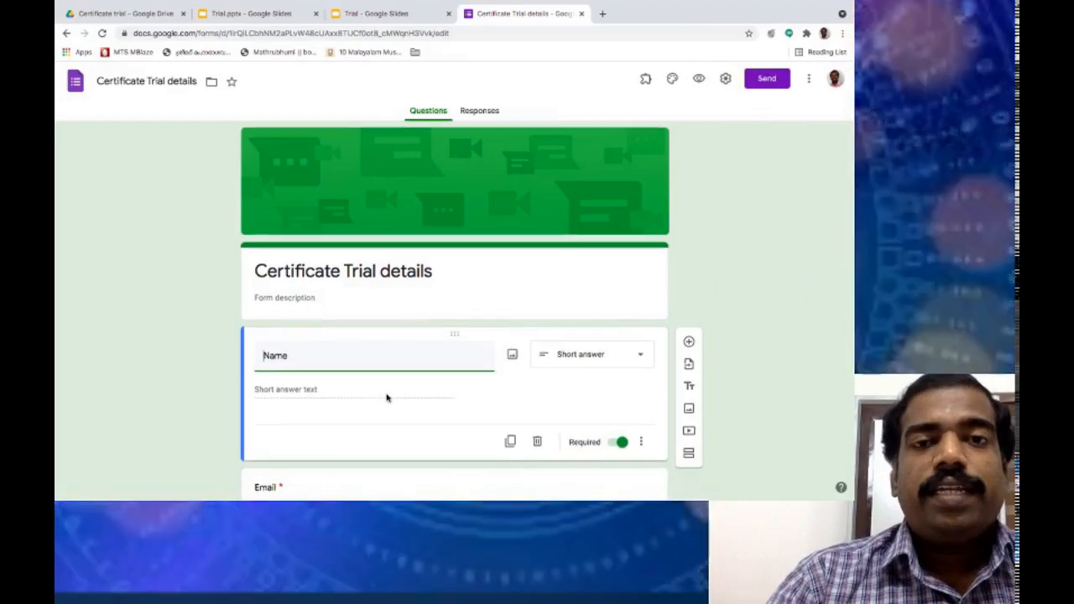
Check the Trial certificate slide, then return to the Certificate Trial details form.
scroll(386, 396, "down", 1)
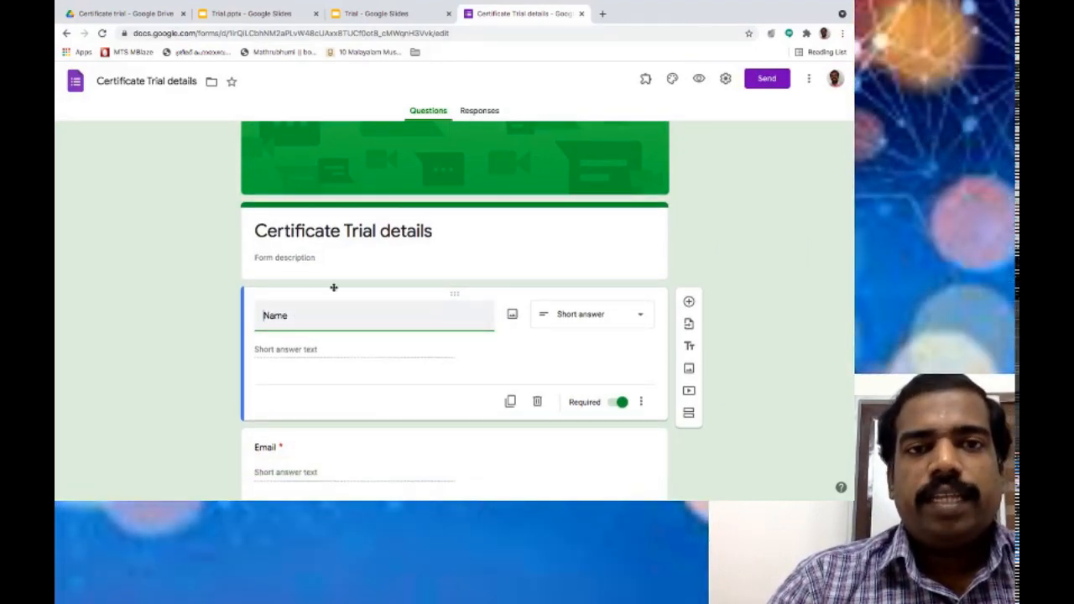
left_click(387, 14)
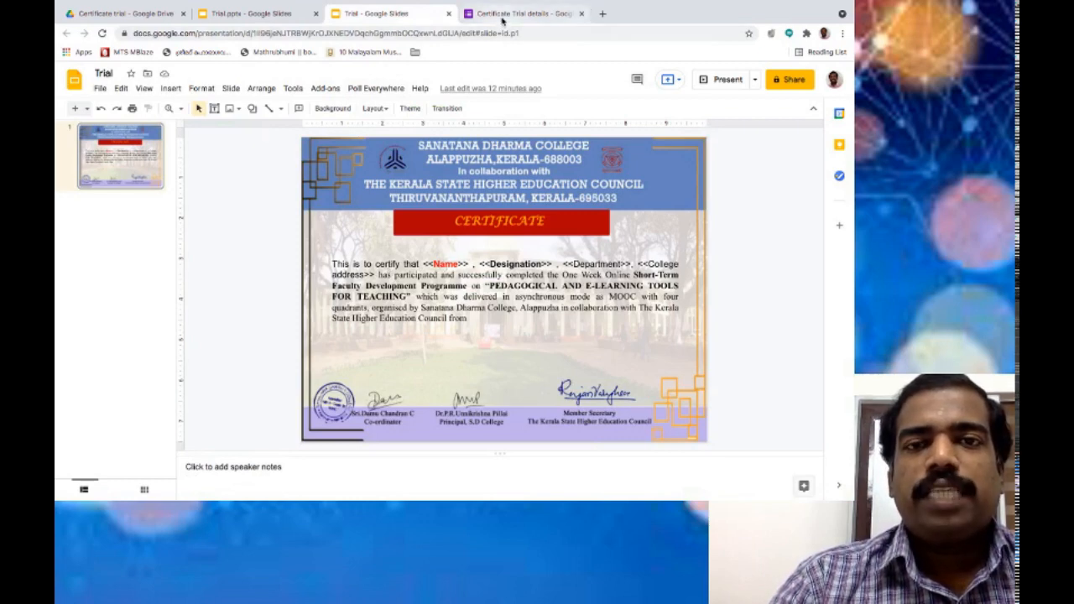
left_click(504, 15)
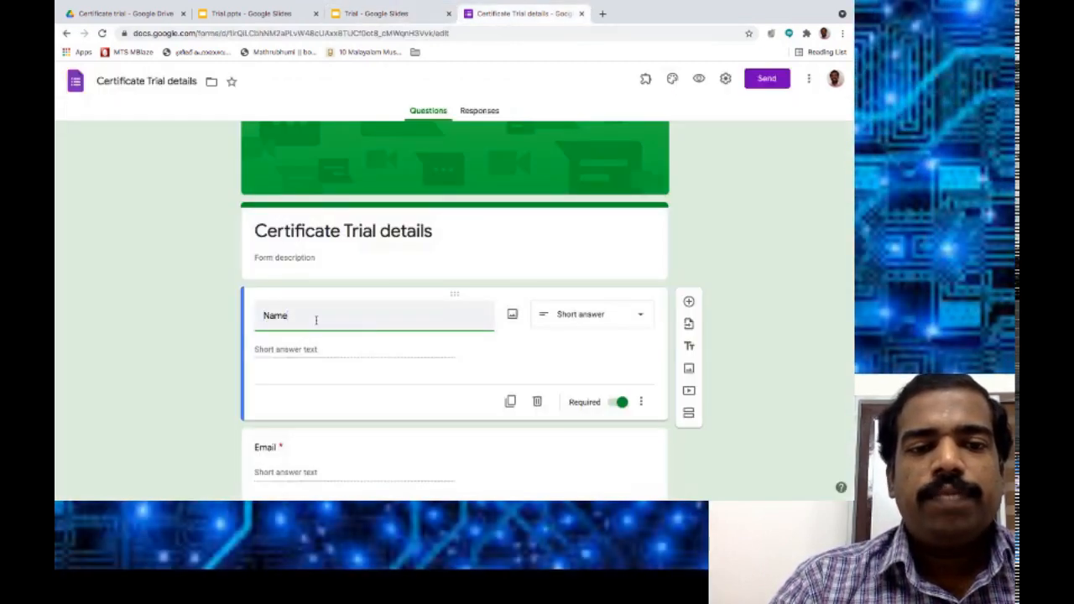
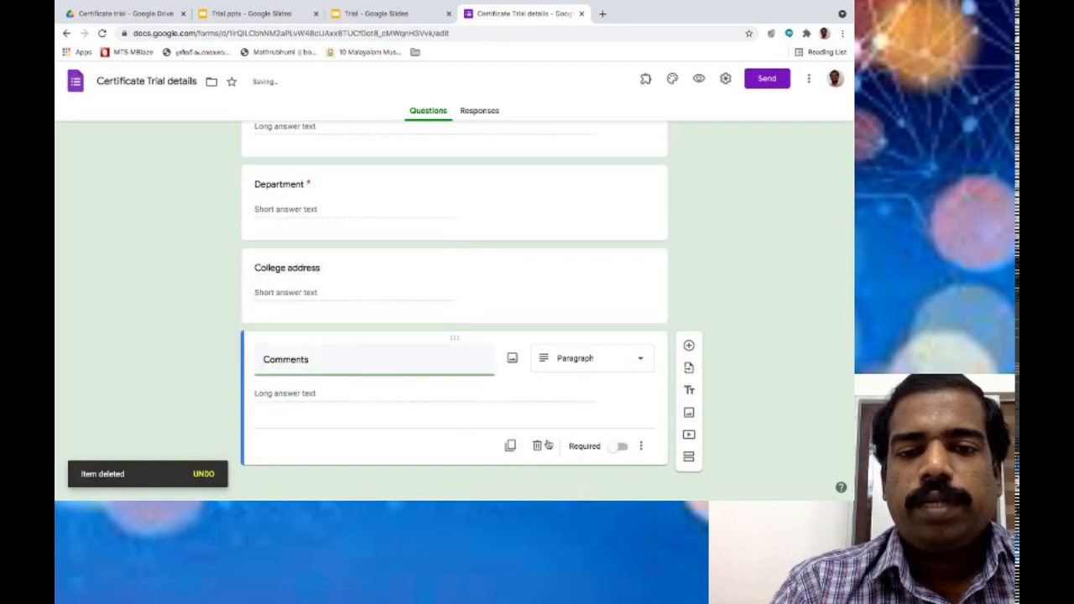
Delete the Comments card and switch on Required for the College address question, leaving five questions.
left_click(537, 445)
scroll(403, 259, "up", 4)
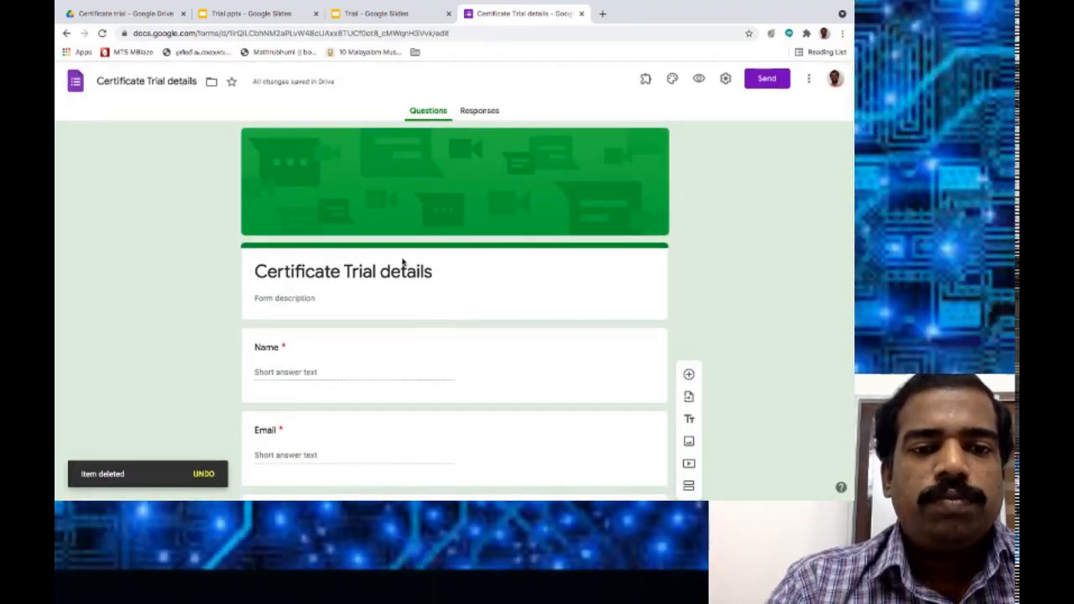
scroll(401, 260, "down", 1)
scroll(323, 282, "down", 3)
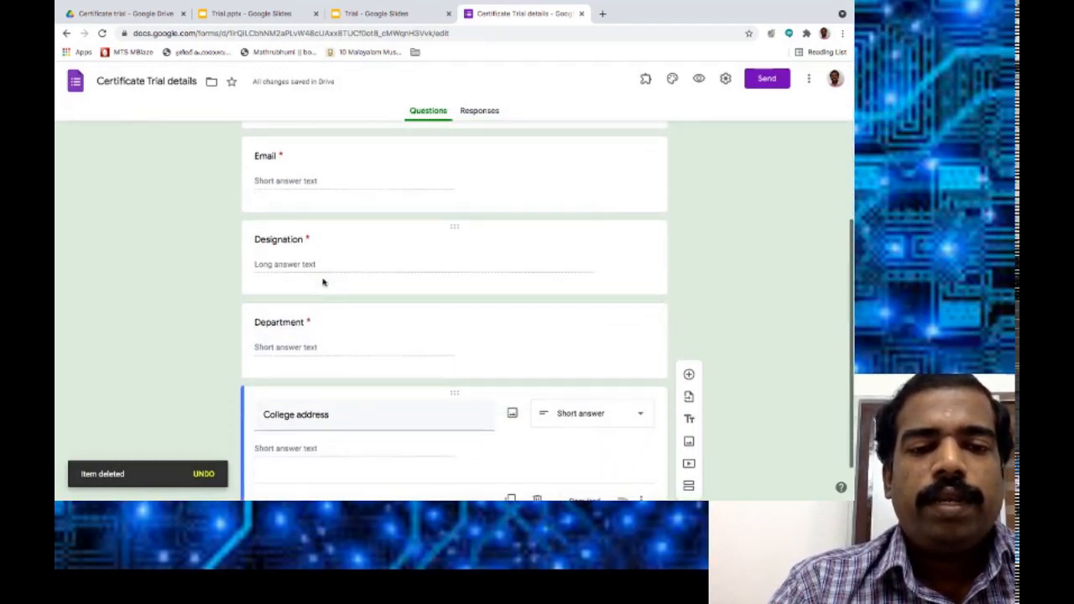
scroll(324, 282, "down", 1)
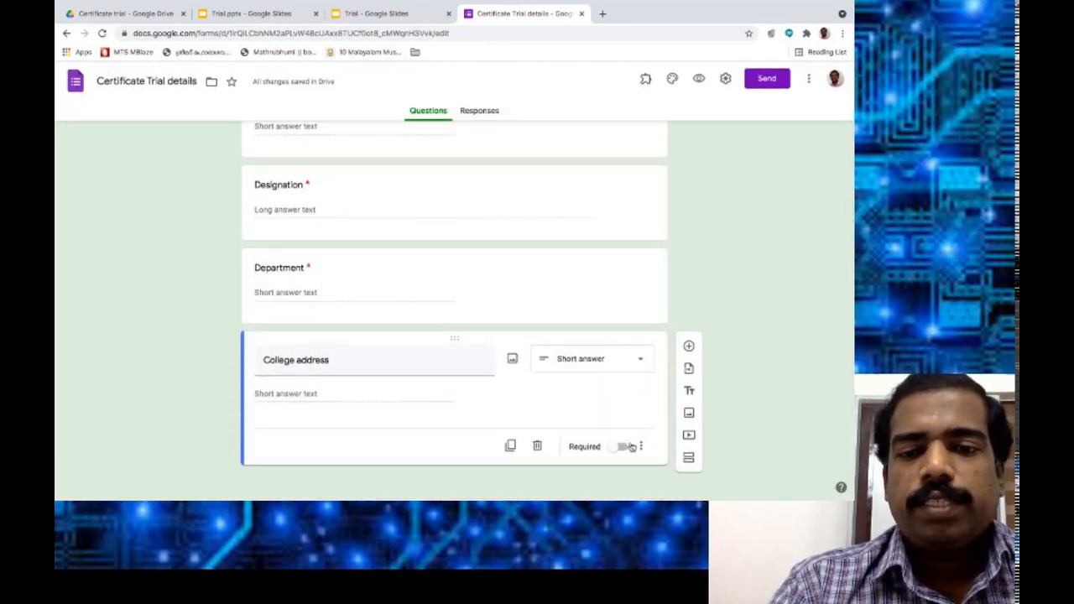
left_click(625, 452)
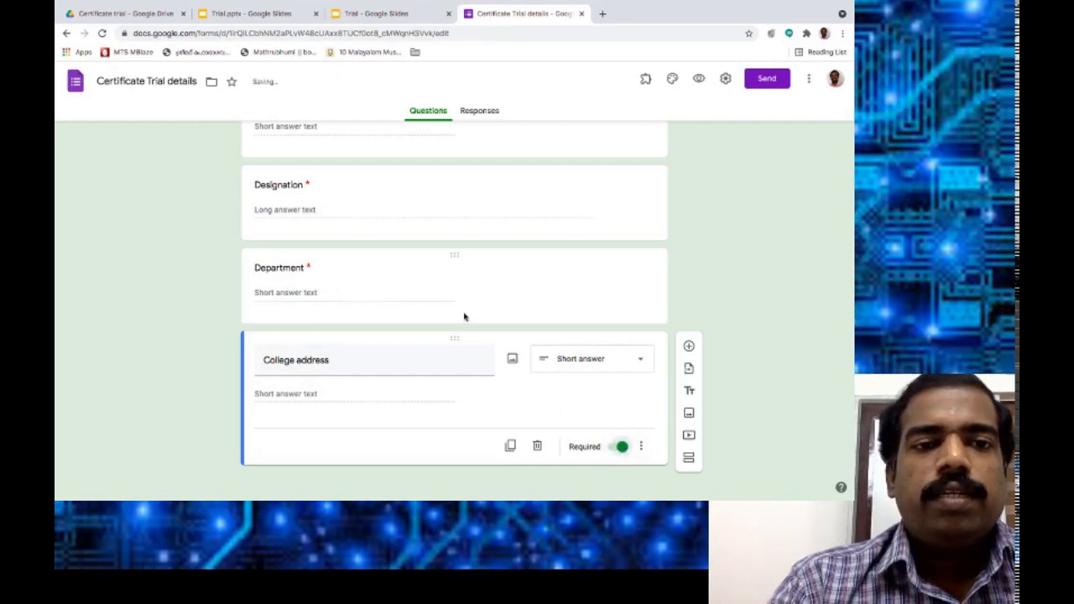
scroll(465, 314, "up", 3)
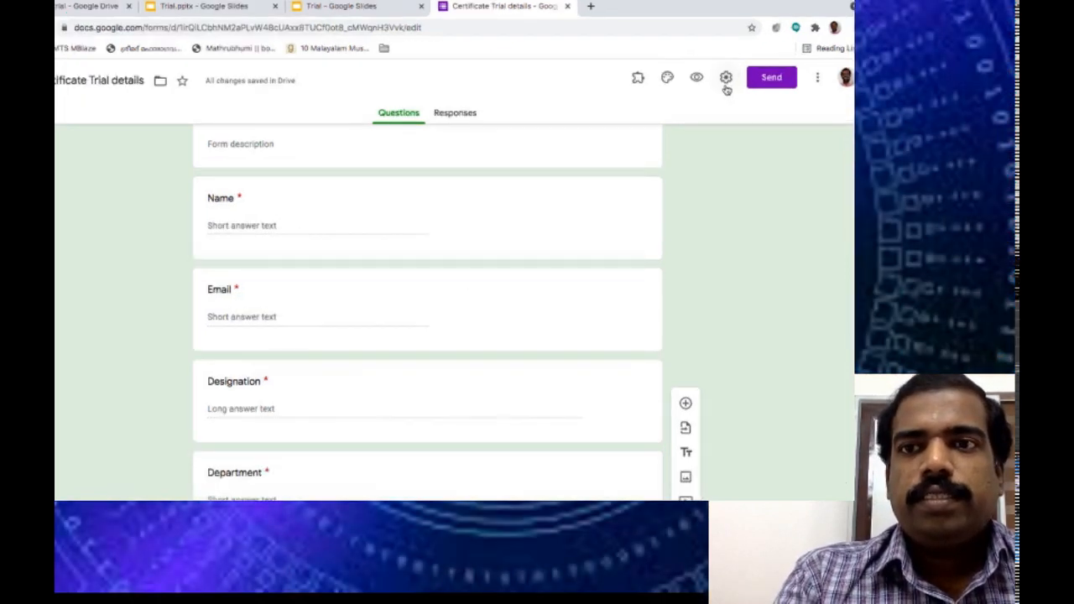
Keep the form limited to one response per respondent and save the settings.
left_click(726, 87)
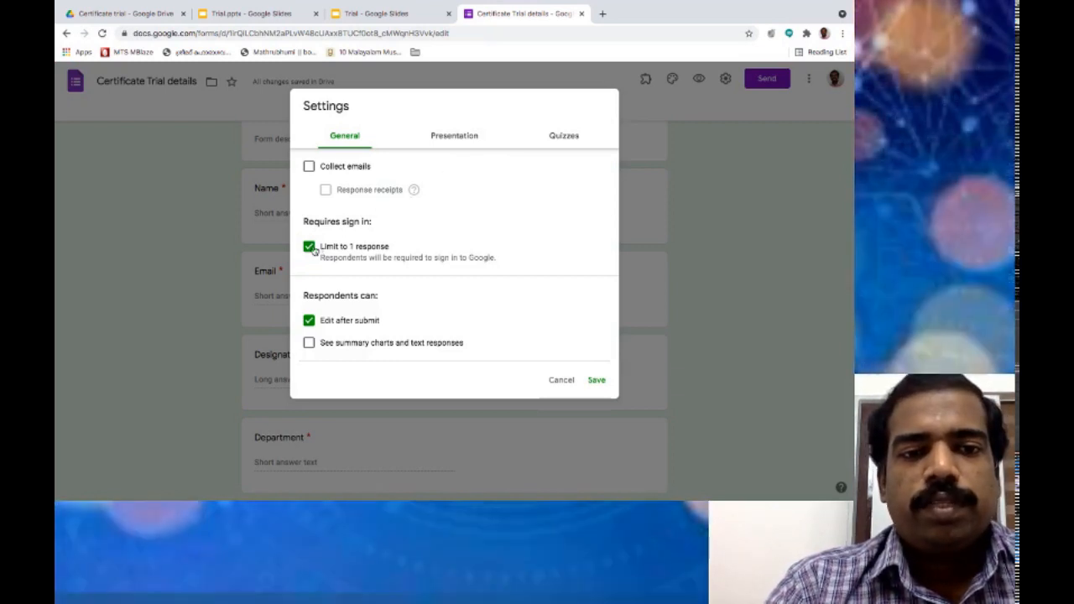
left_click(310, 247)
left_click(309, 247)
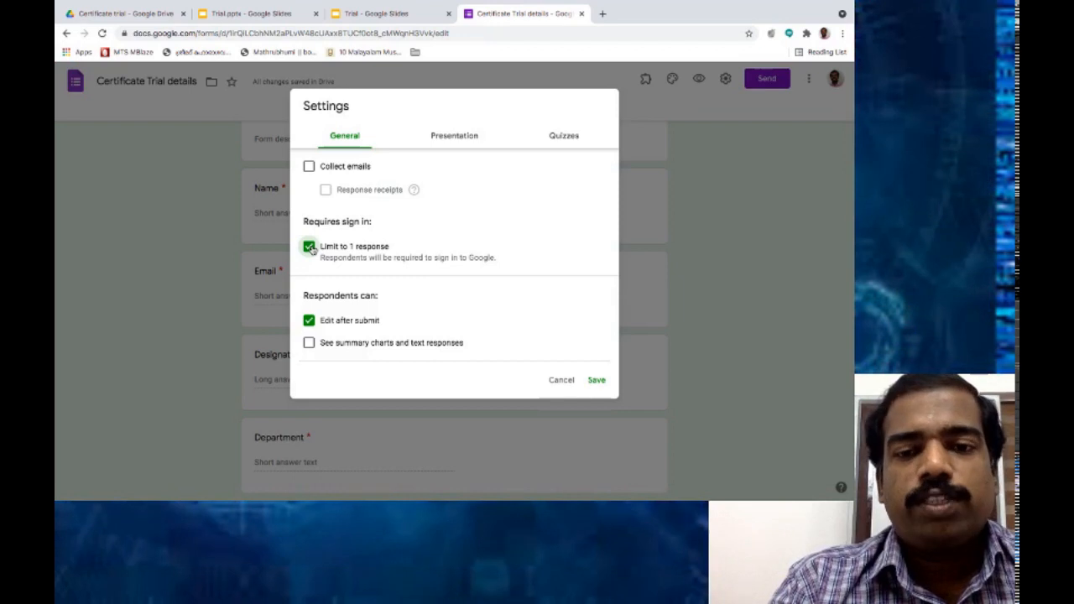
left_click(598, 382)
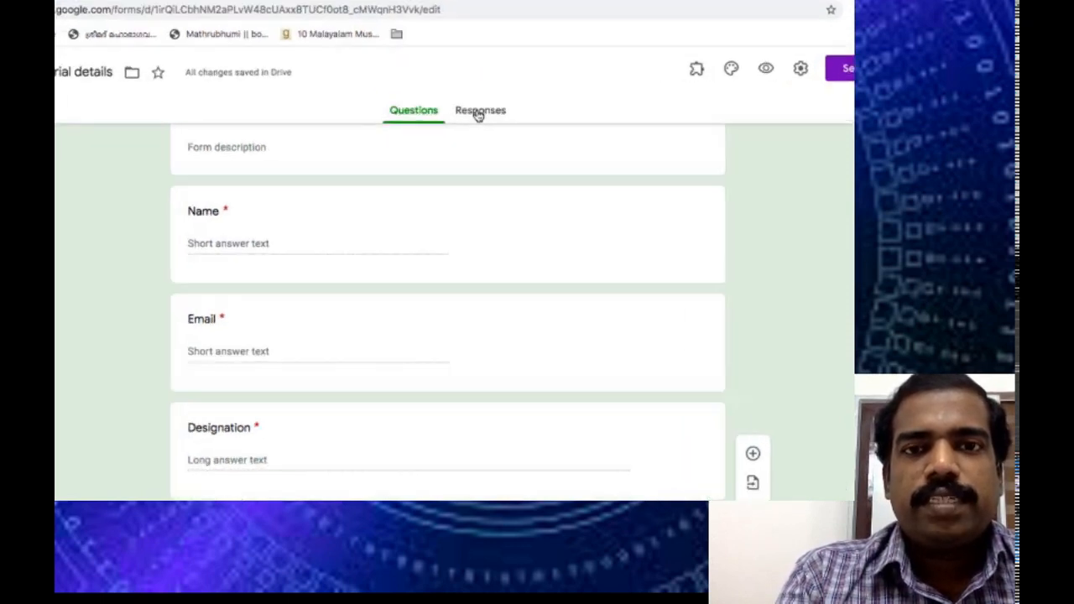
Create the new response spreadsheet 'Certificate Trial details (Responses)' from the form's Responses tab.
left_click(477, 114)
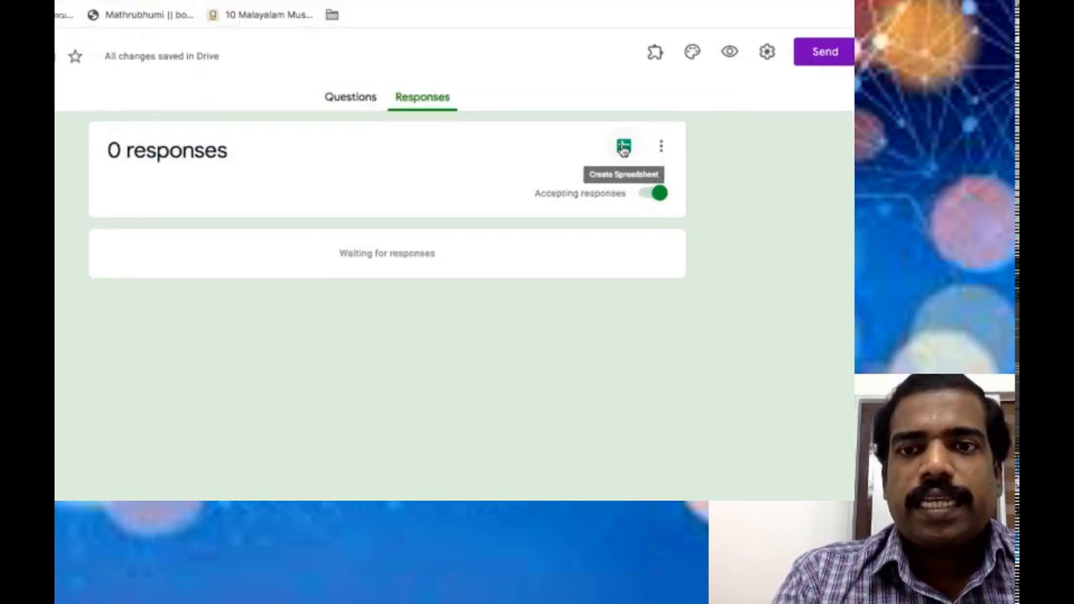
left_click(624, 147)
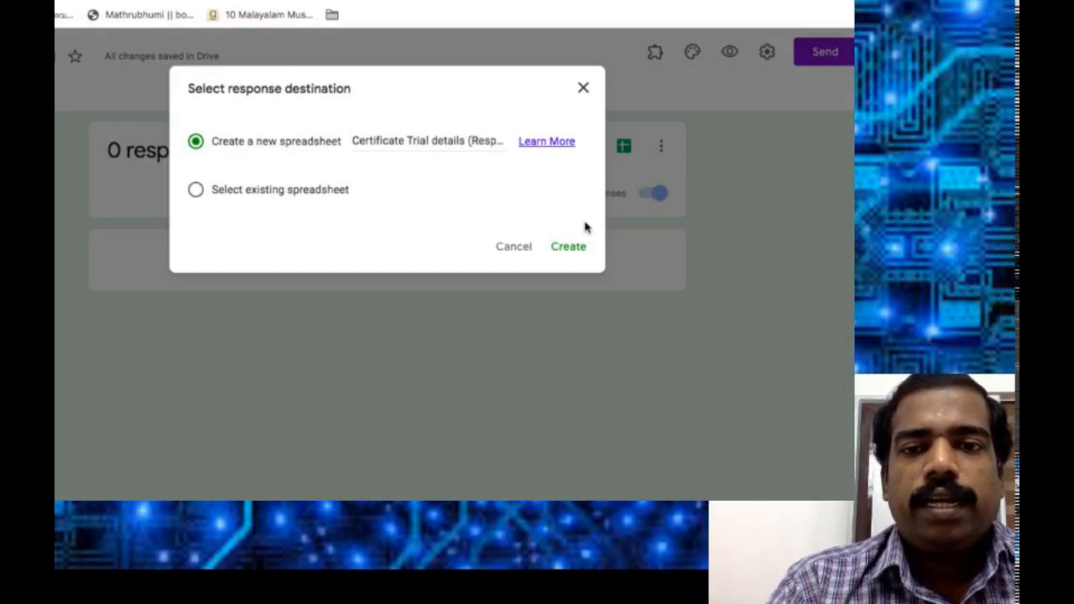
left_click(573, 246)
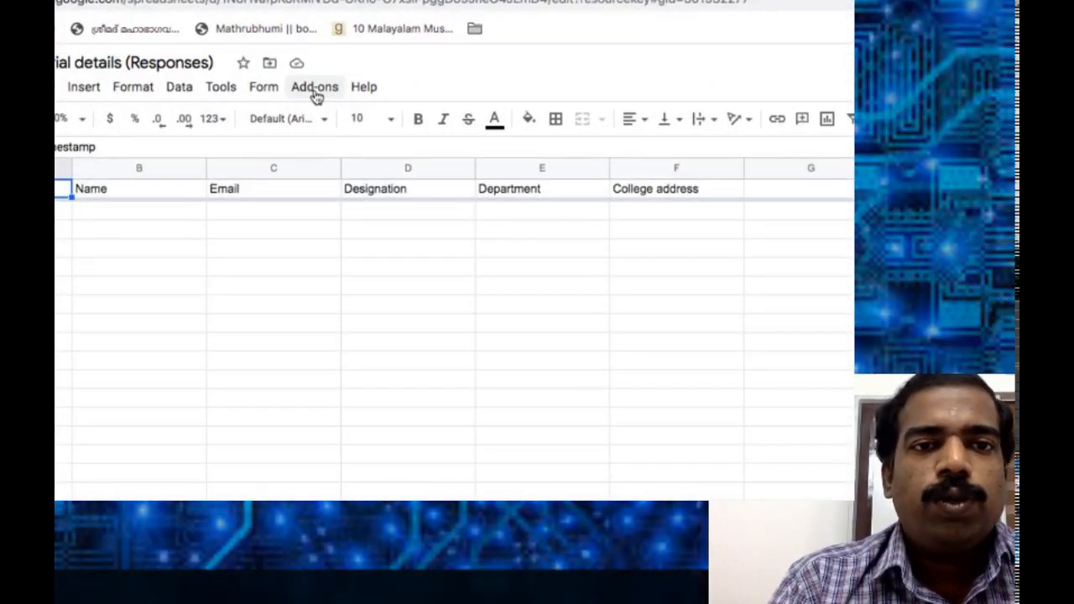
left_click(316, 88)
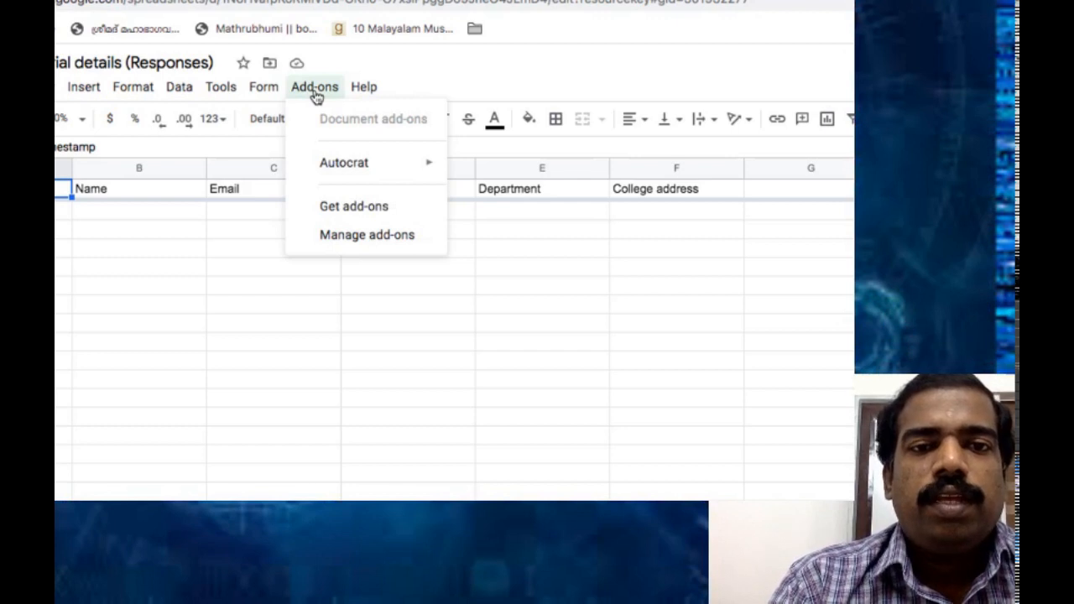
mouse_move(344, 168)
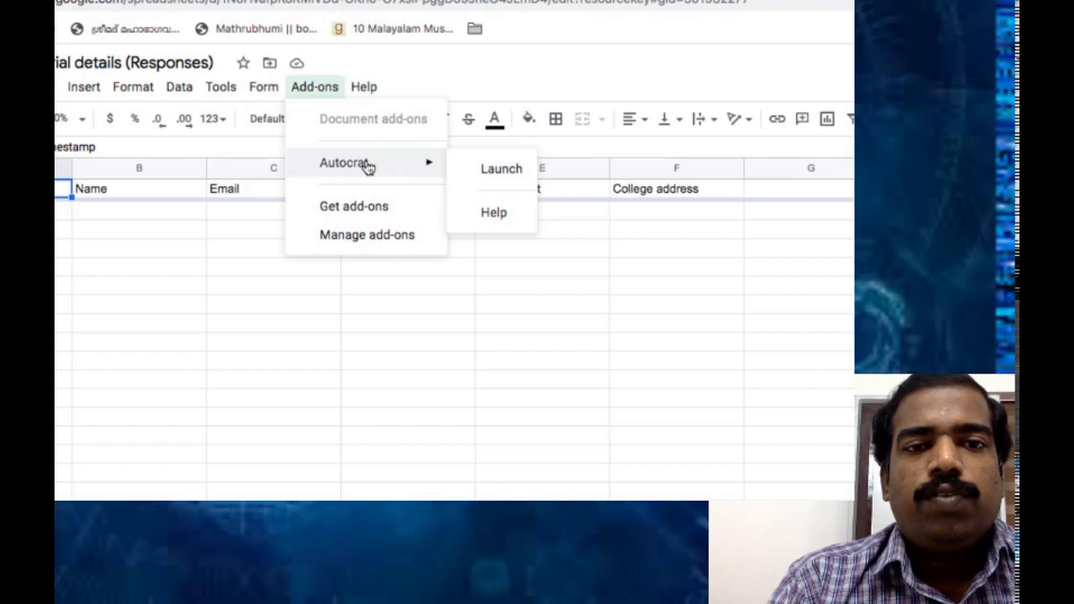
left_click(354, 207)
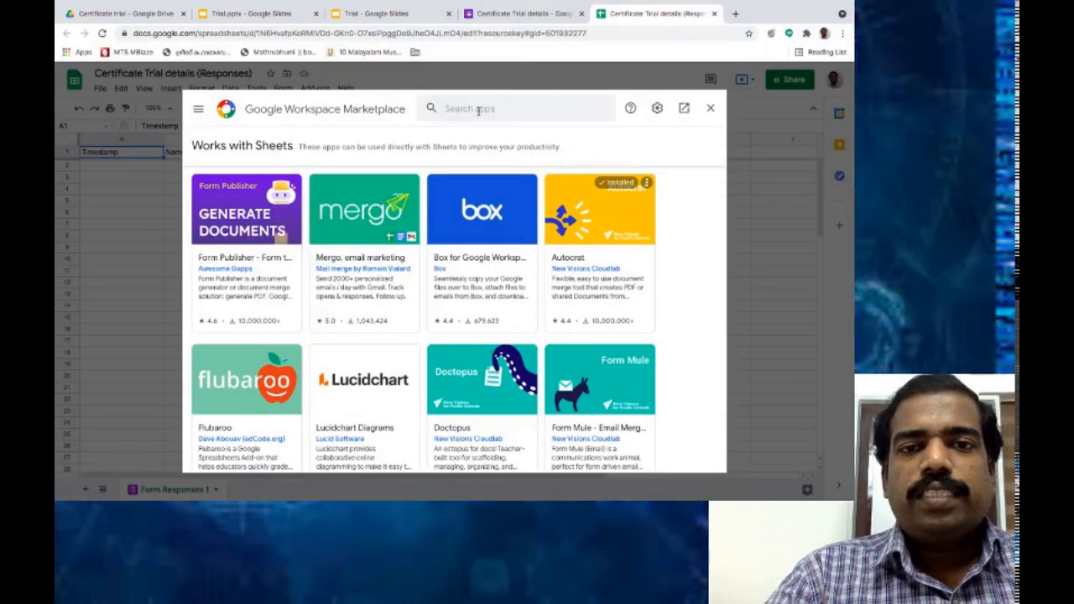
left_click(479, 110)
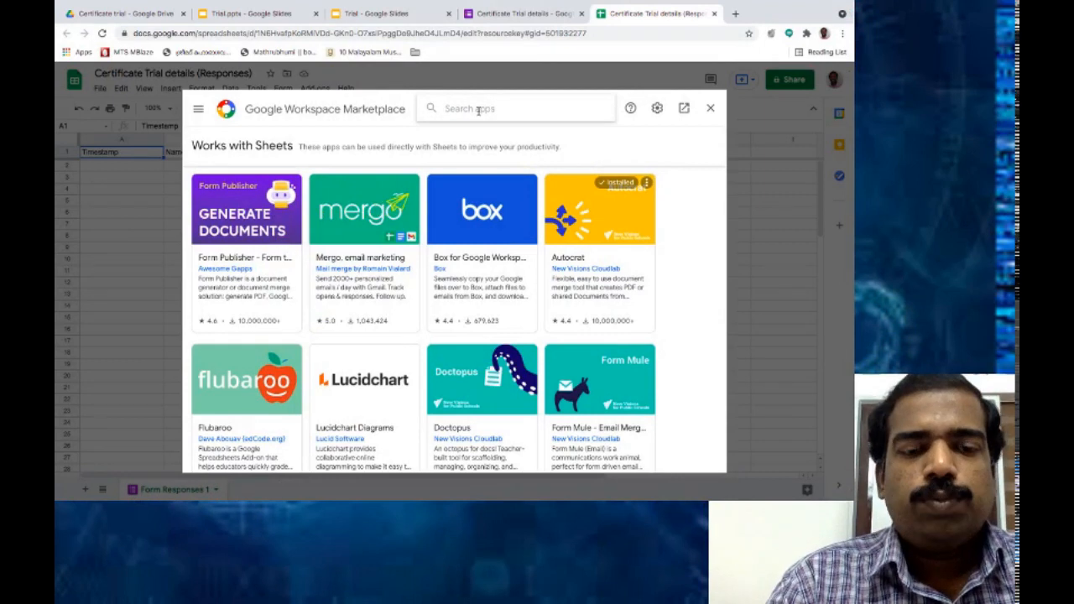
type("Aut")
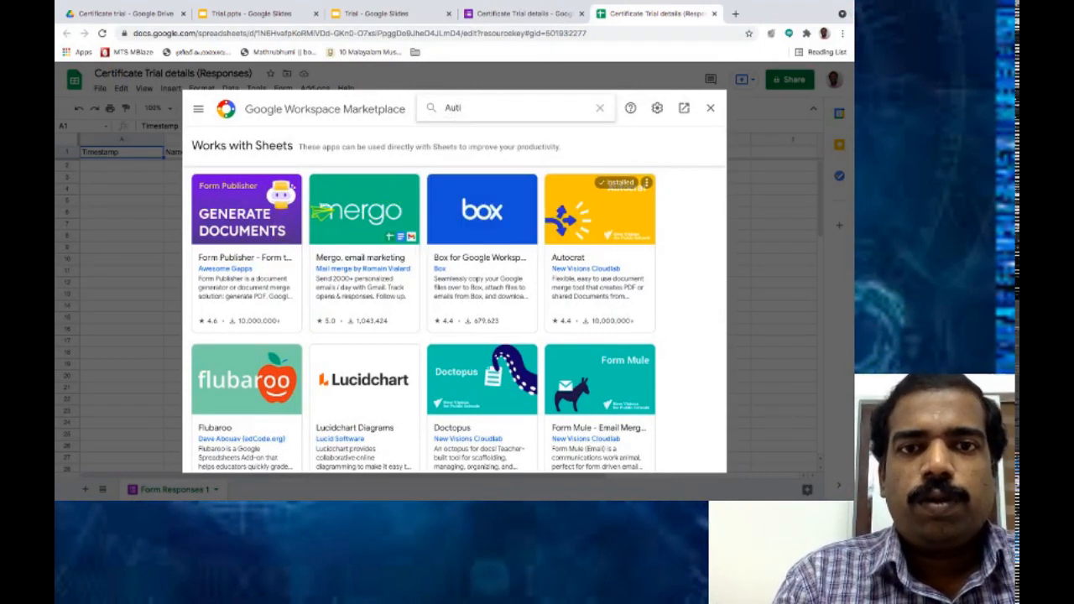
type("ocrat")
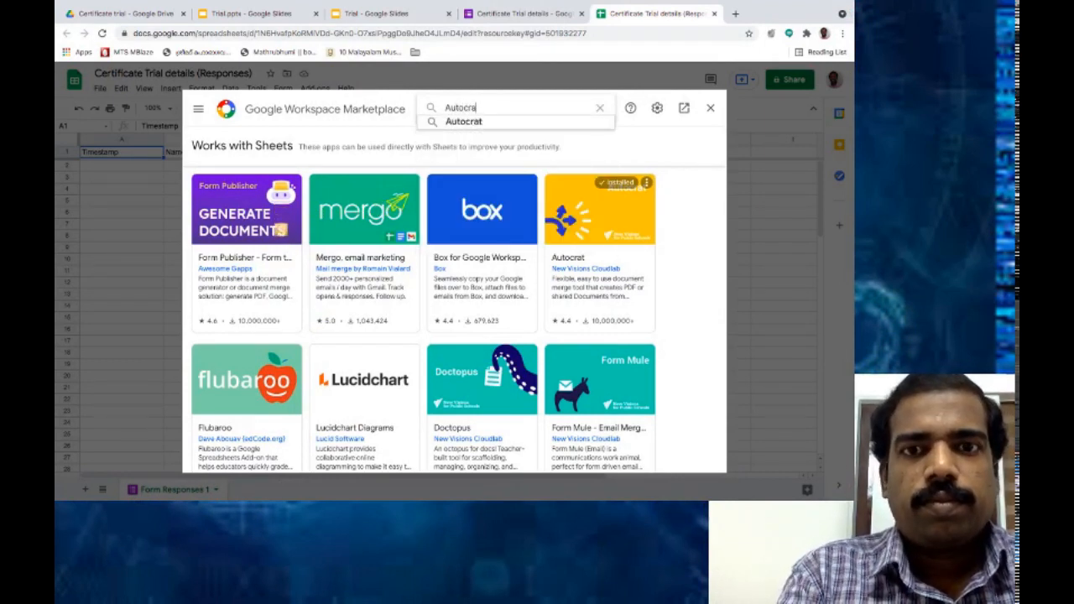
key("Return")
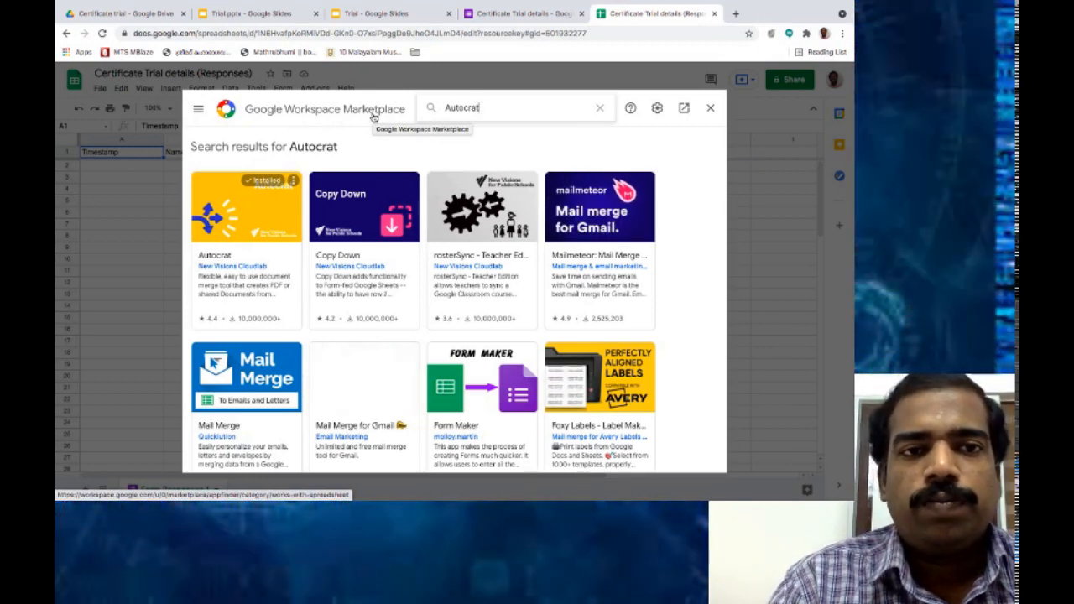
left_click(710, 112)
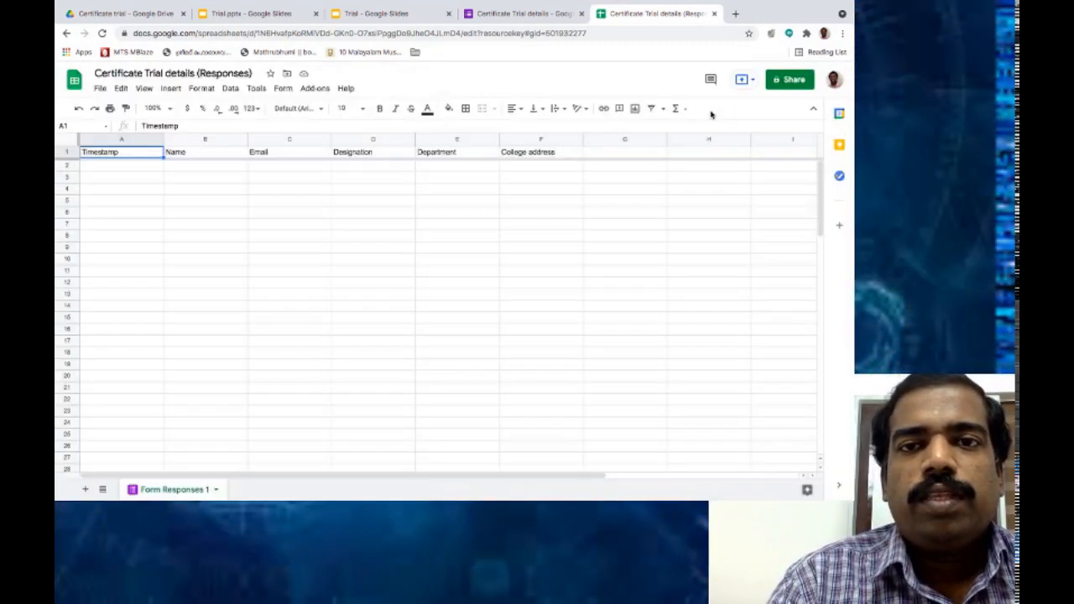
Launch AutoCrat from the Add-ons menu and start a new merge job.
left_click(317, 89)
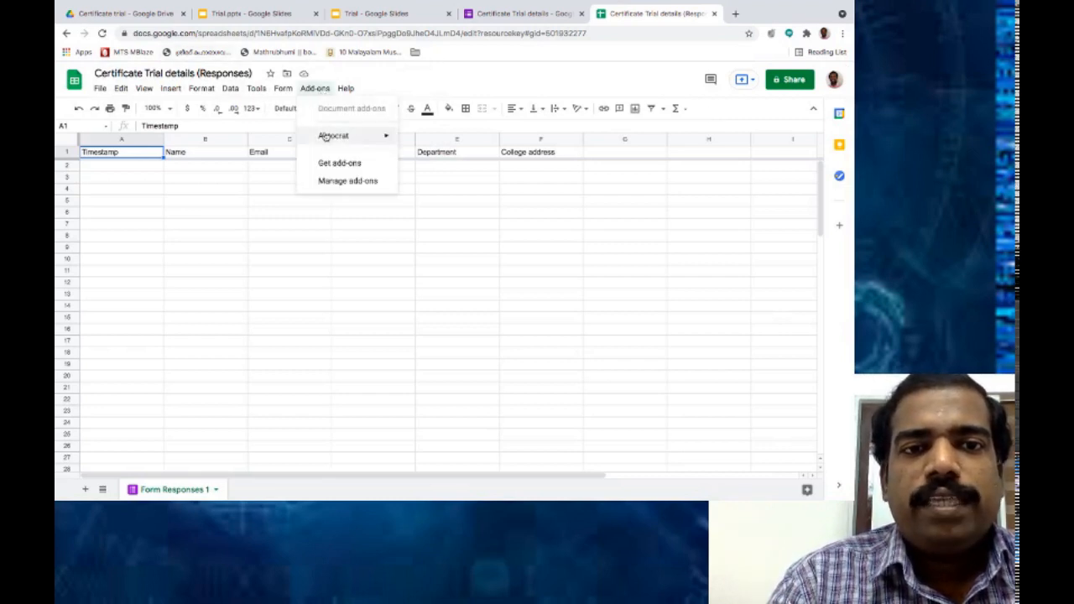
mouse_move(329, 138)
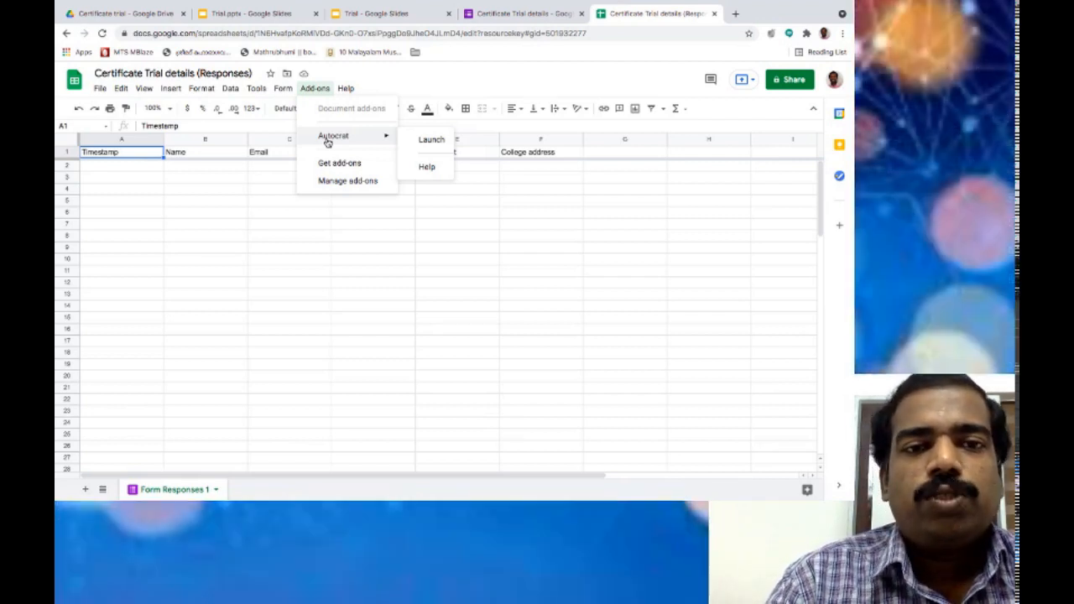
left_click(439, 144)
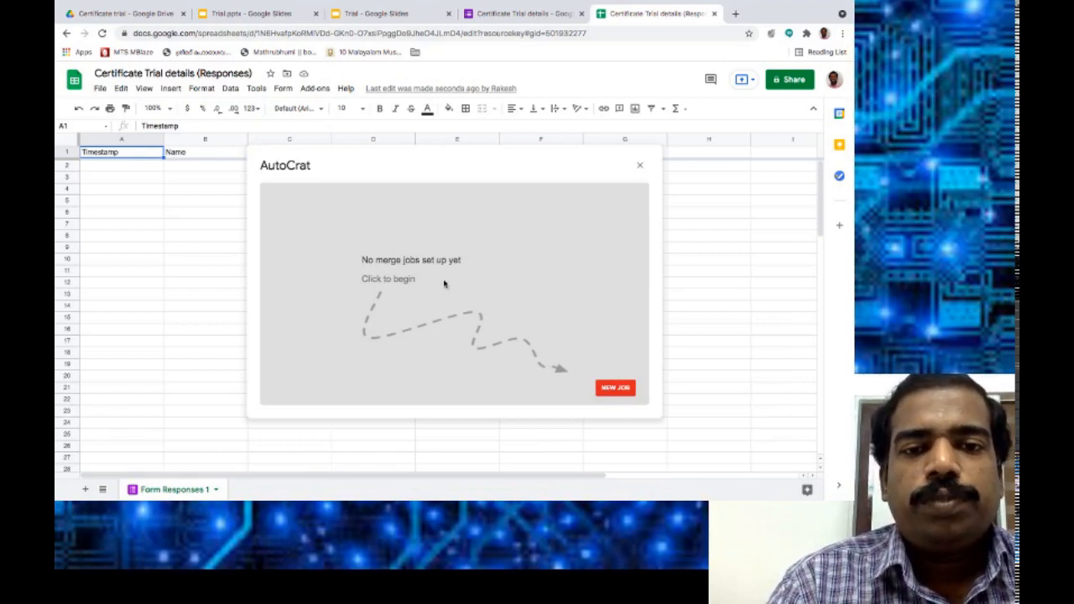
left_click(610, 386)
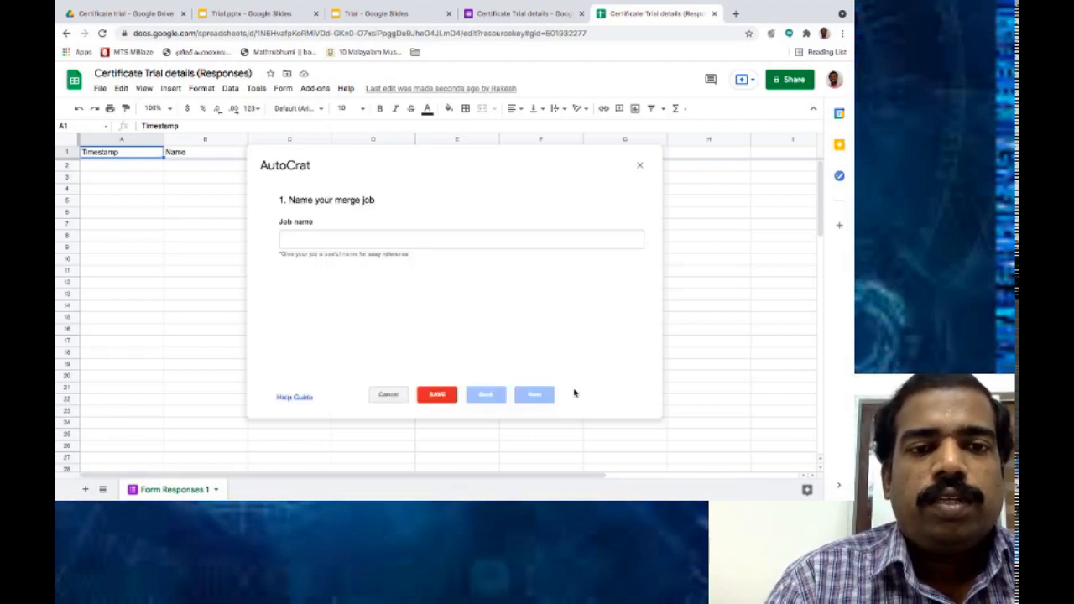
Enter 'Trial' as the merge job name and continue to the template step.
left_click(318, 241)
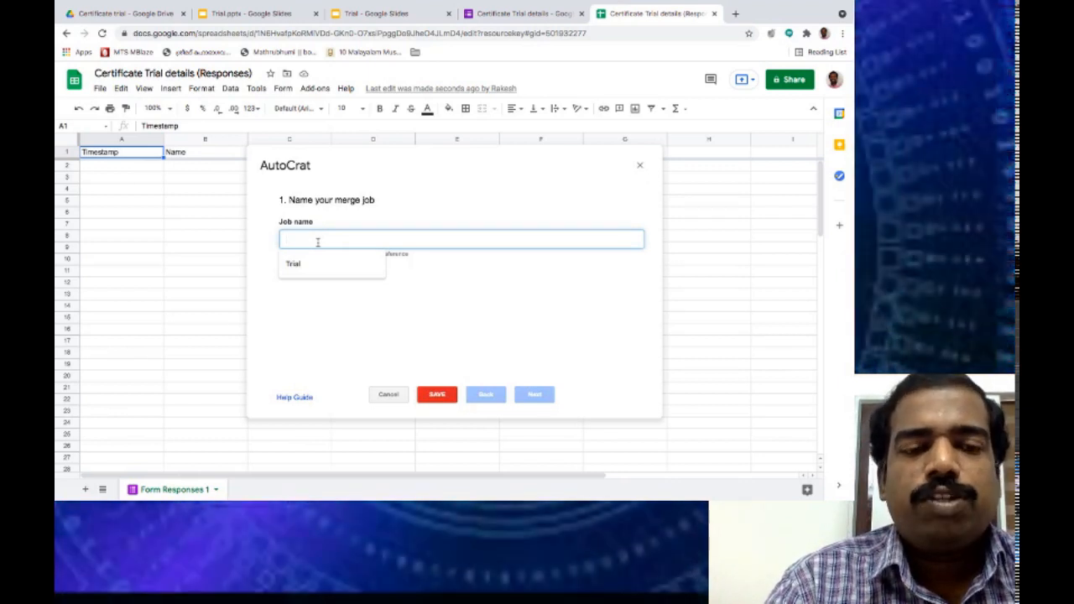
type("Trial")
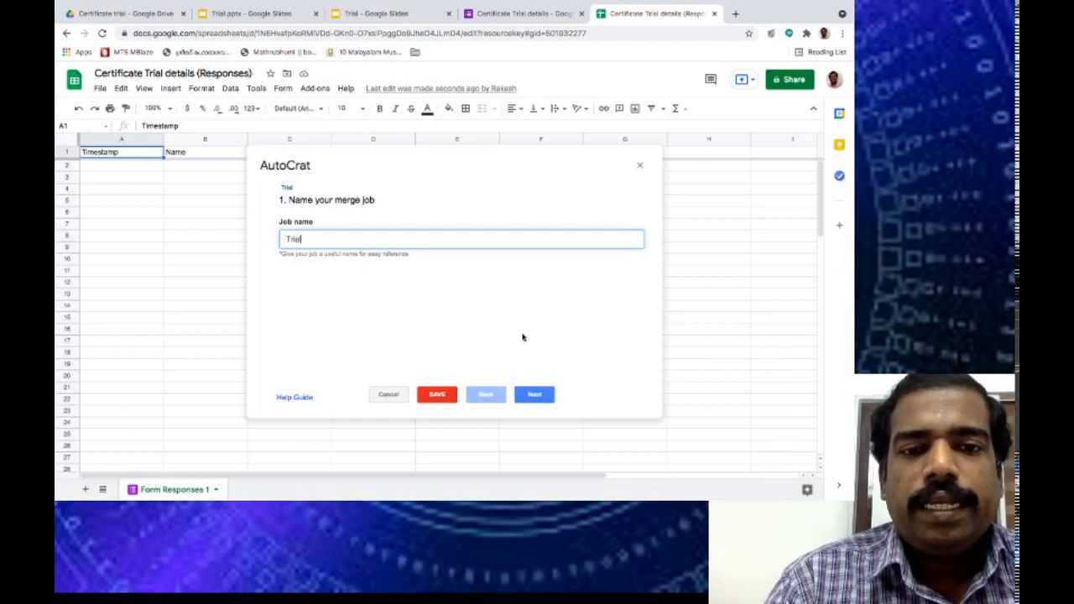
left_click(532, 397)
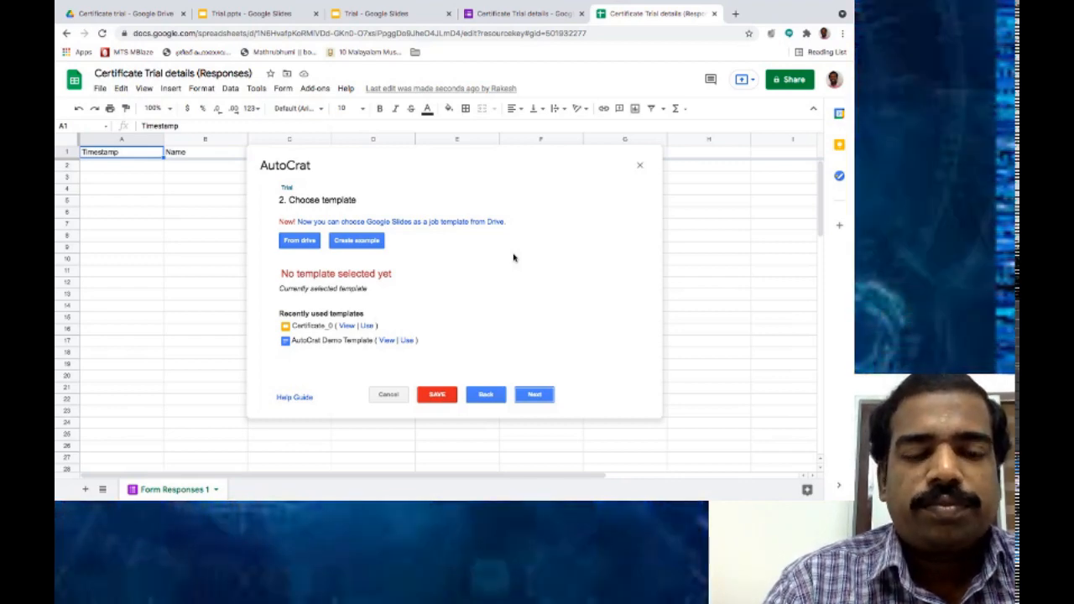
Select the Trial slides file from Drive as the job's template.
left_click(303, 241)
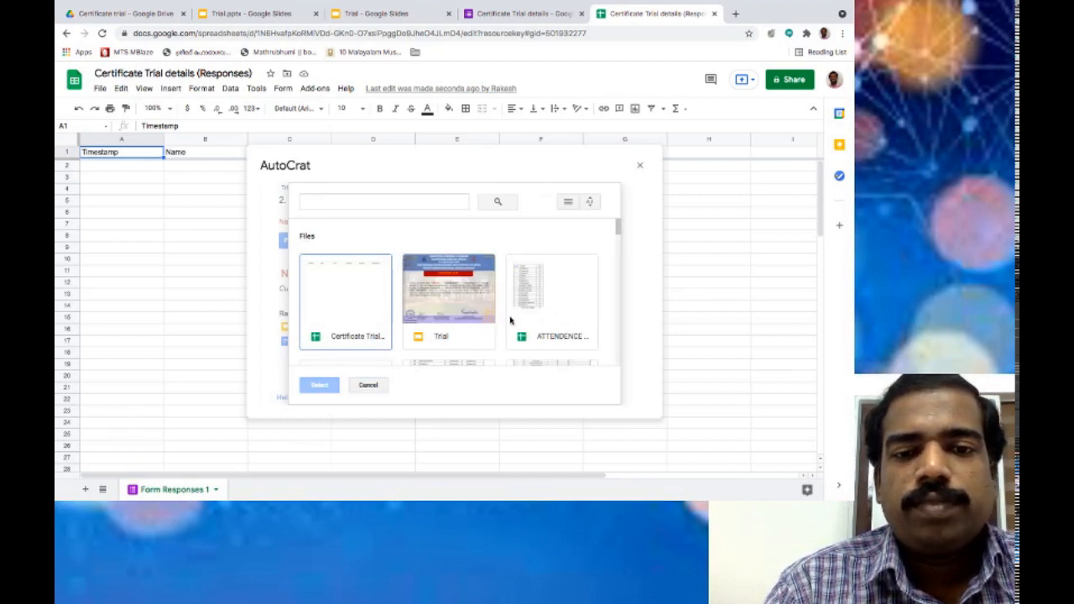
scroll(534, 307, "down", 1)
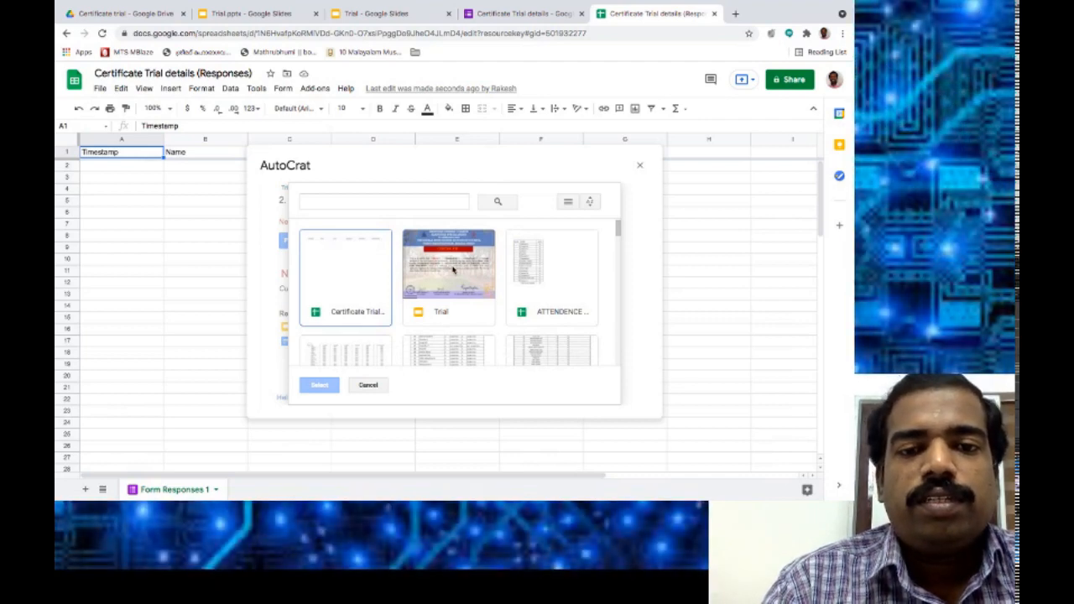
left_click(453, 269)
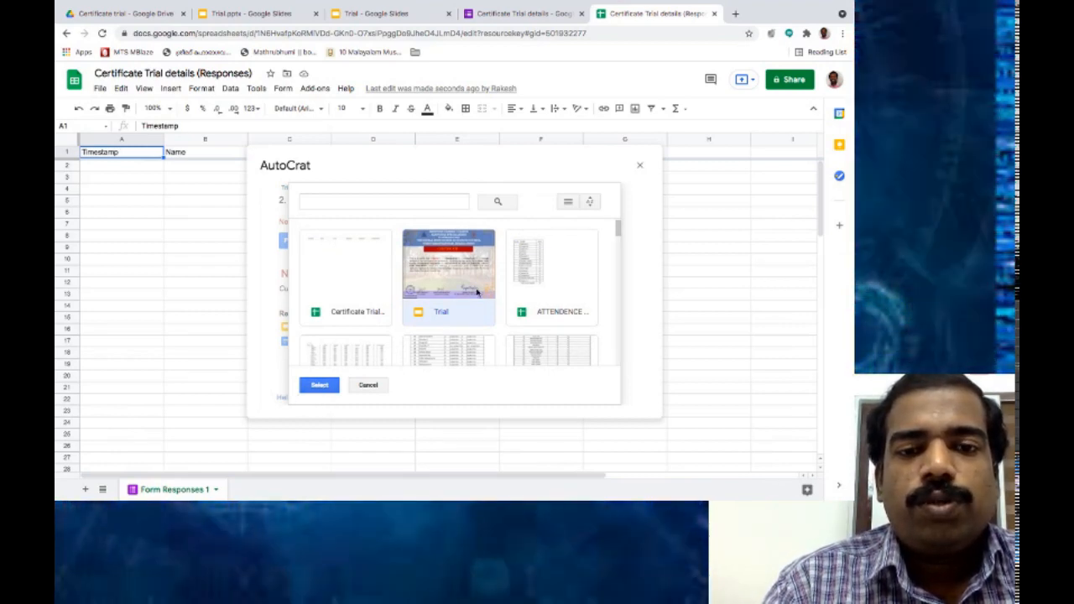
scroll(477, 292, "down", 4)
scroll(476, 292, "up", 2)
scroll(476, 292, "up", 2)
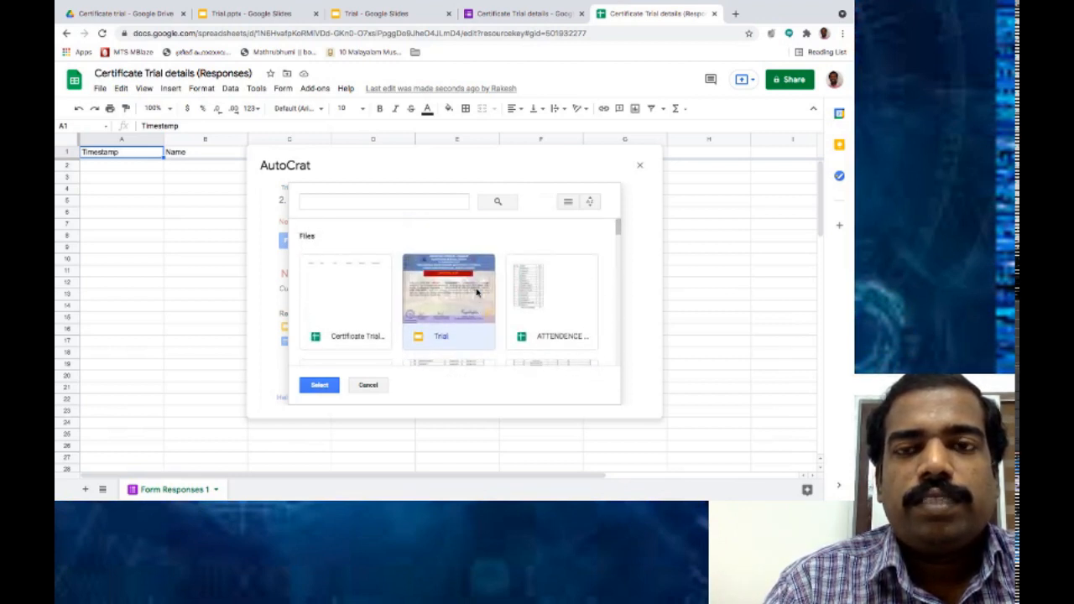
left_click(425, 339)
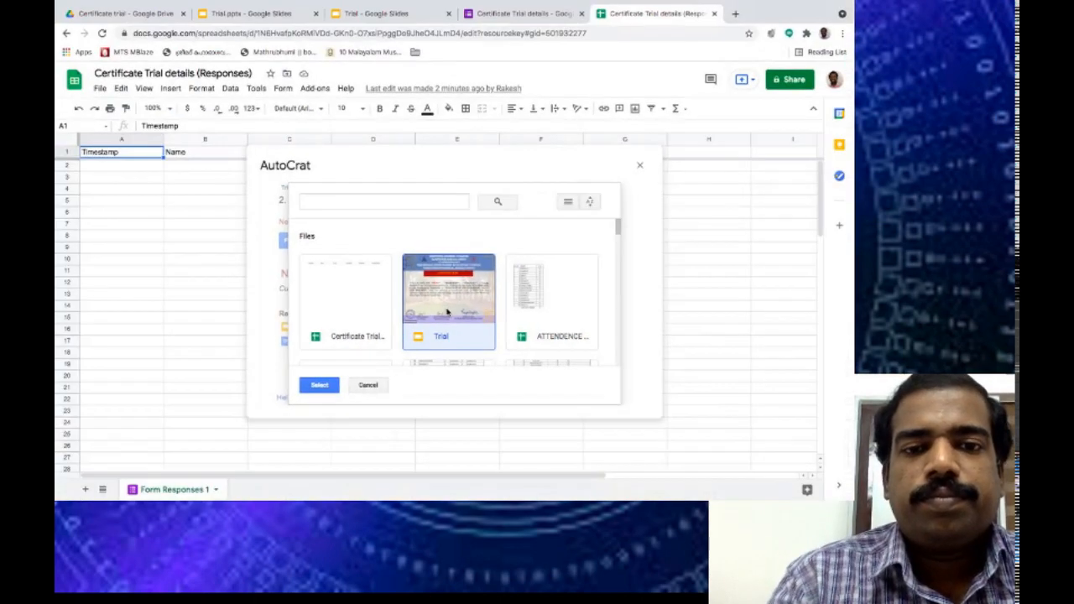
left_click(320, 385)
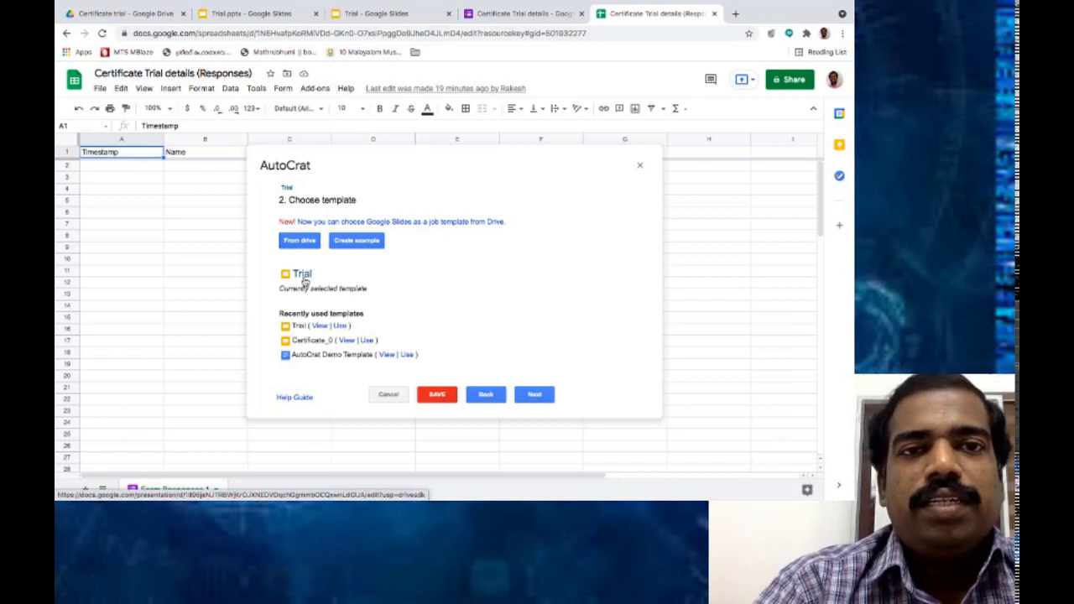
Check the <<Name>>, <<Designation>>, <<Department>> placeholders on the Trial slide, then return to the form's responses.
left_click(382, 14)
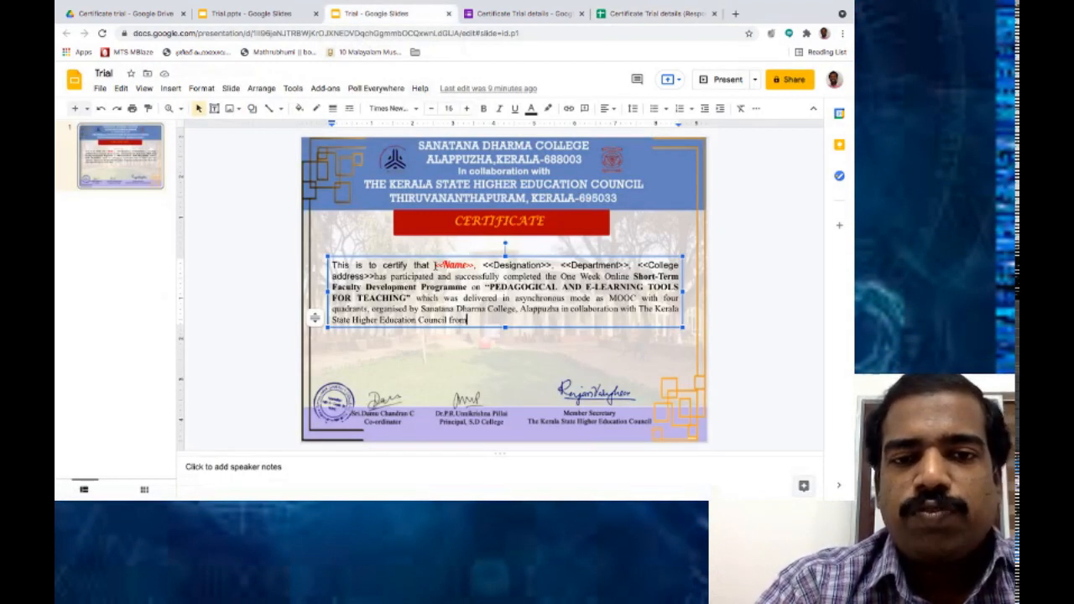
left_click_drag(434, 265, 375, 276)
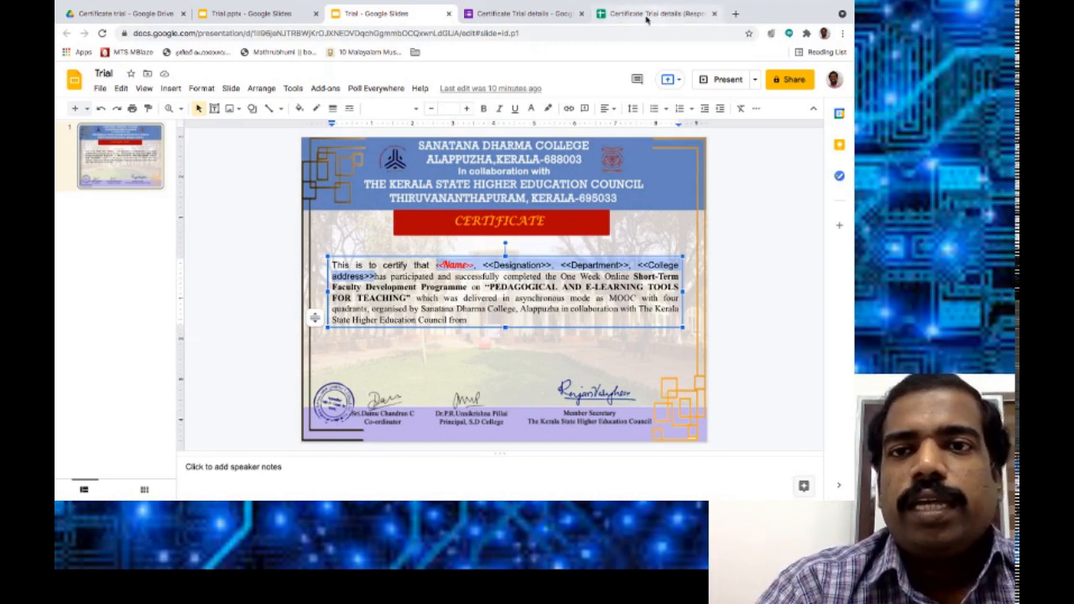
left_click(566, 13)
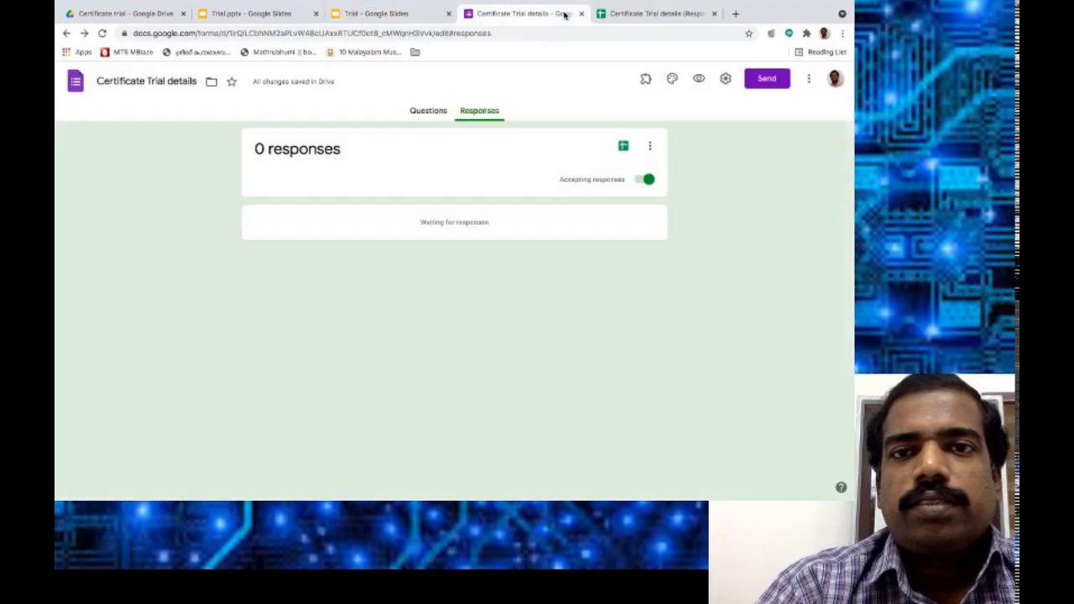
Back in the responses sheet, advance the AutoCrat job to the placeholder mapping step.
left_click(654, 12)
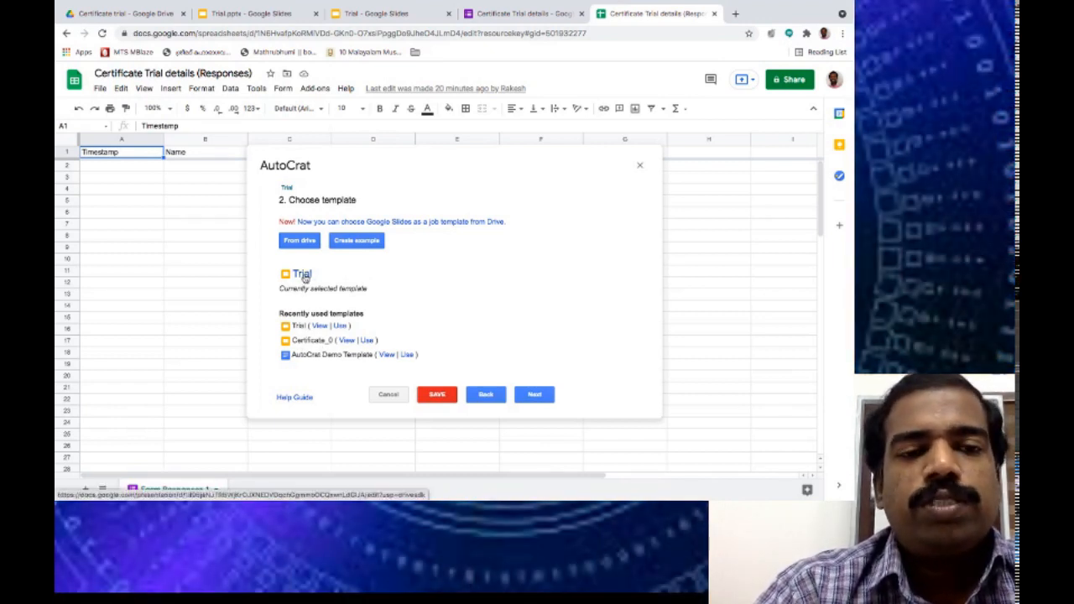
left_click(537, 396)
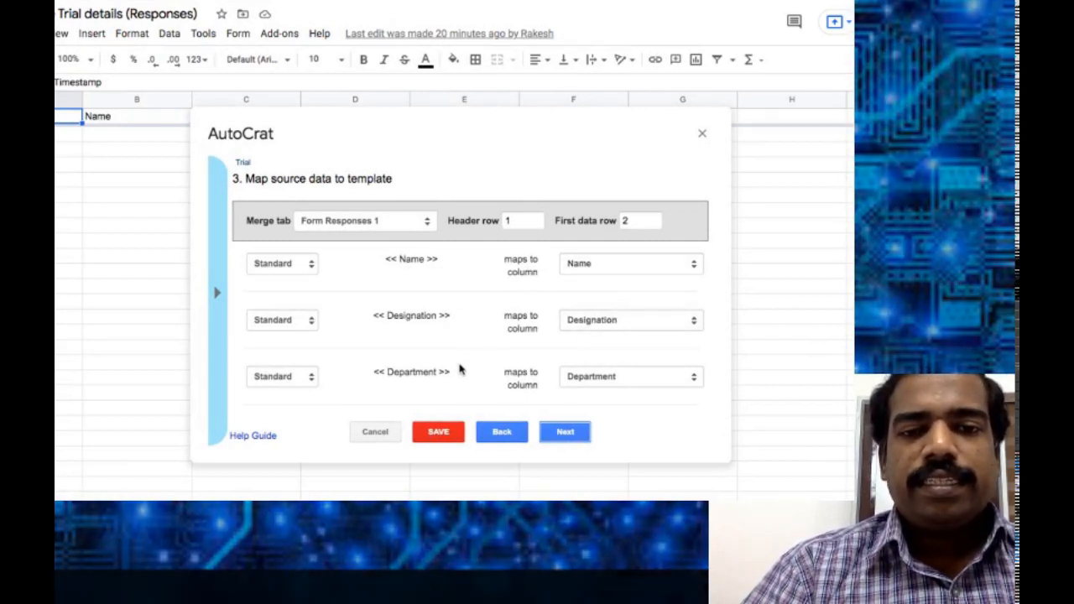
Confirm Designation and Name placeholders map to their matching columns, then continue to file settings.
scroll(593, 384, "down", 1)
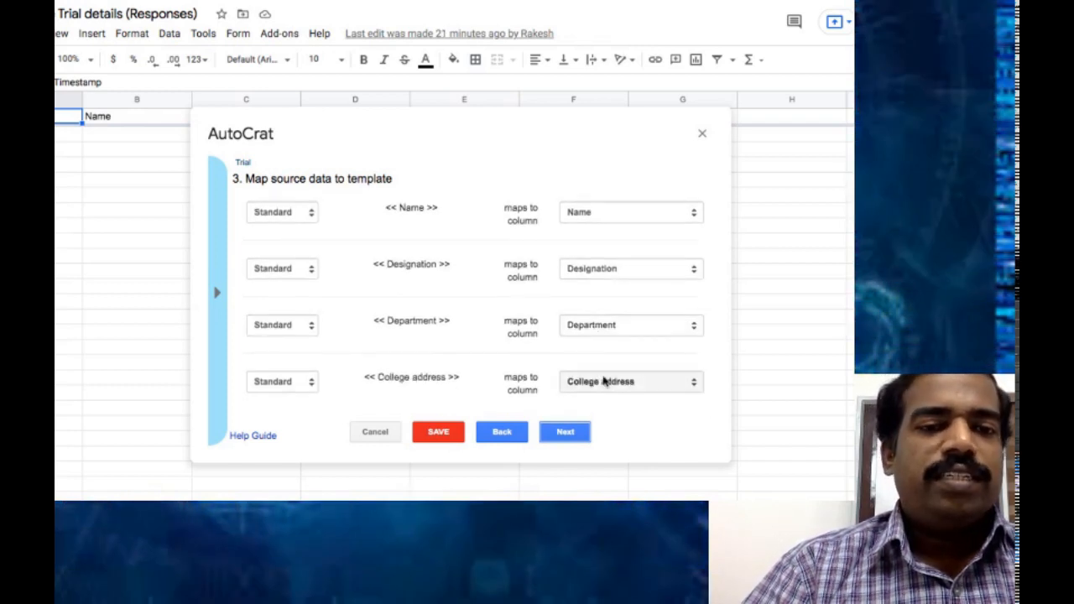
scroll(603, 381, "up", 1)
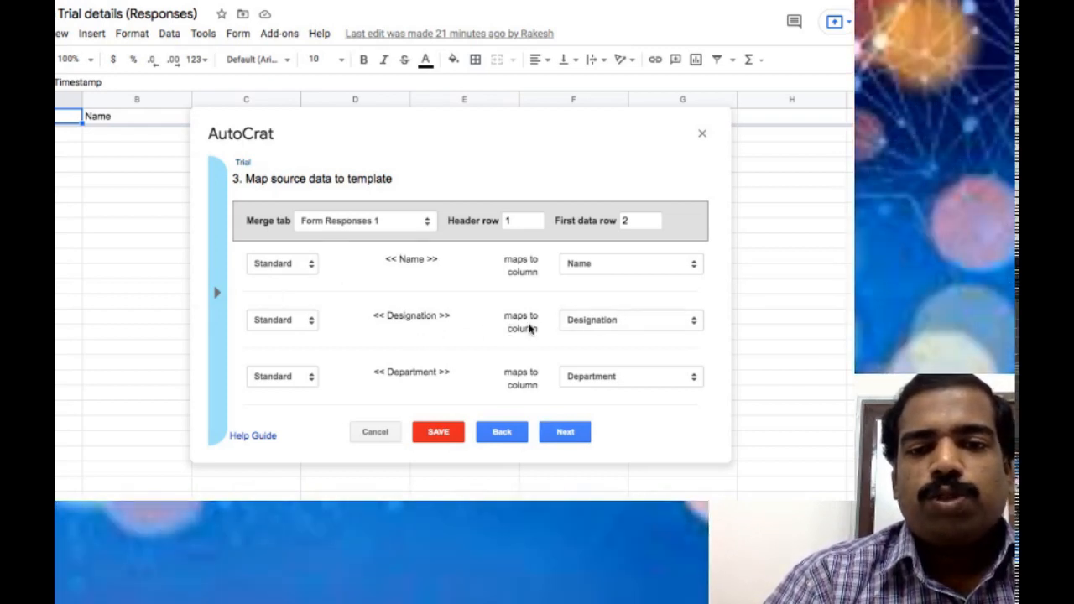
left_click(601, 324)
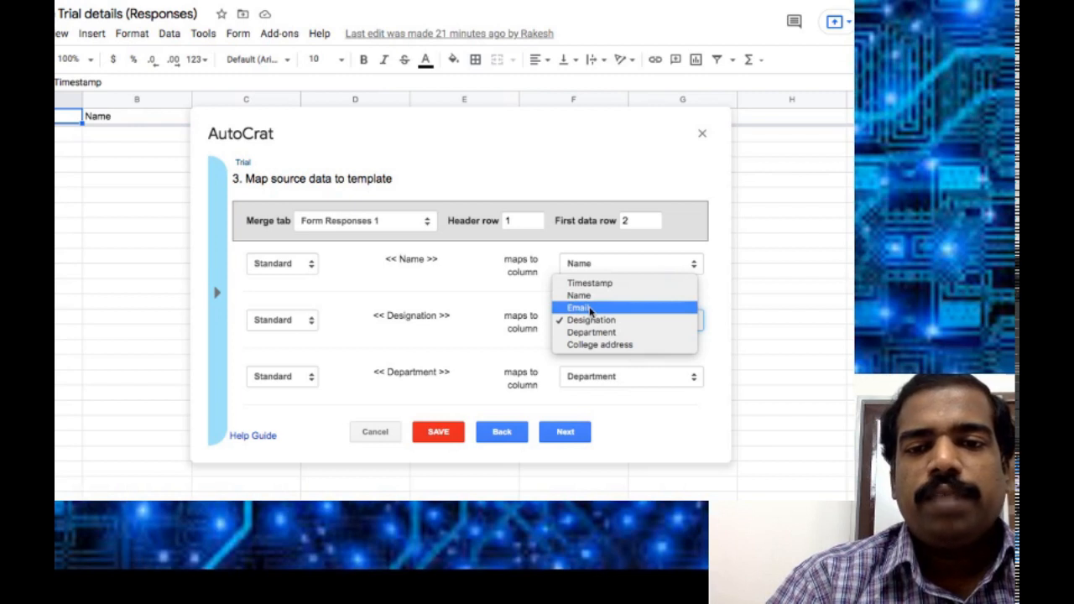
left_click(472, 304)
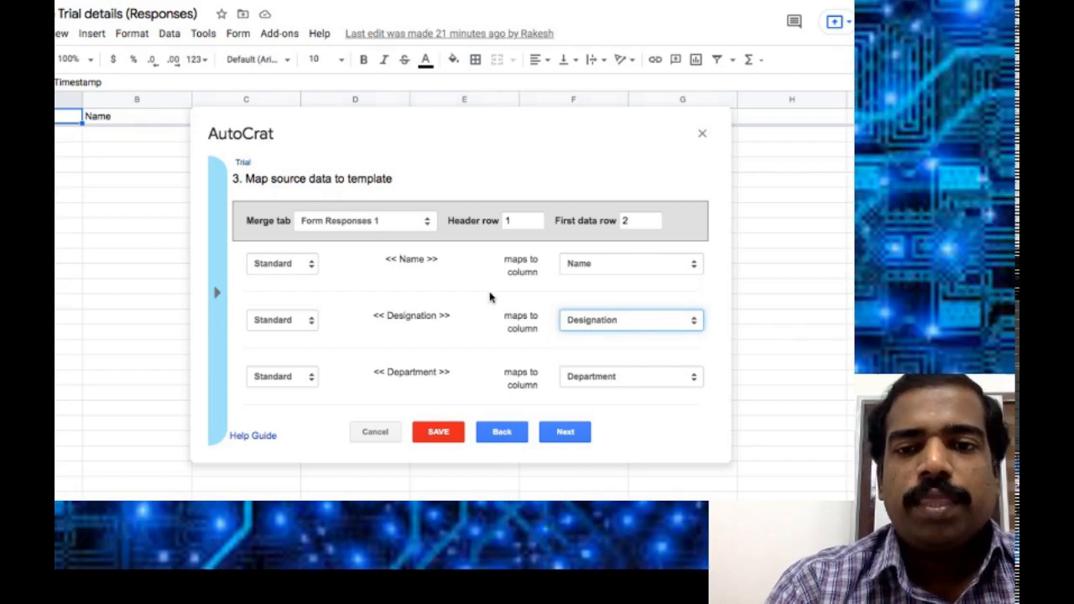
left_click(653, 267)
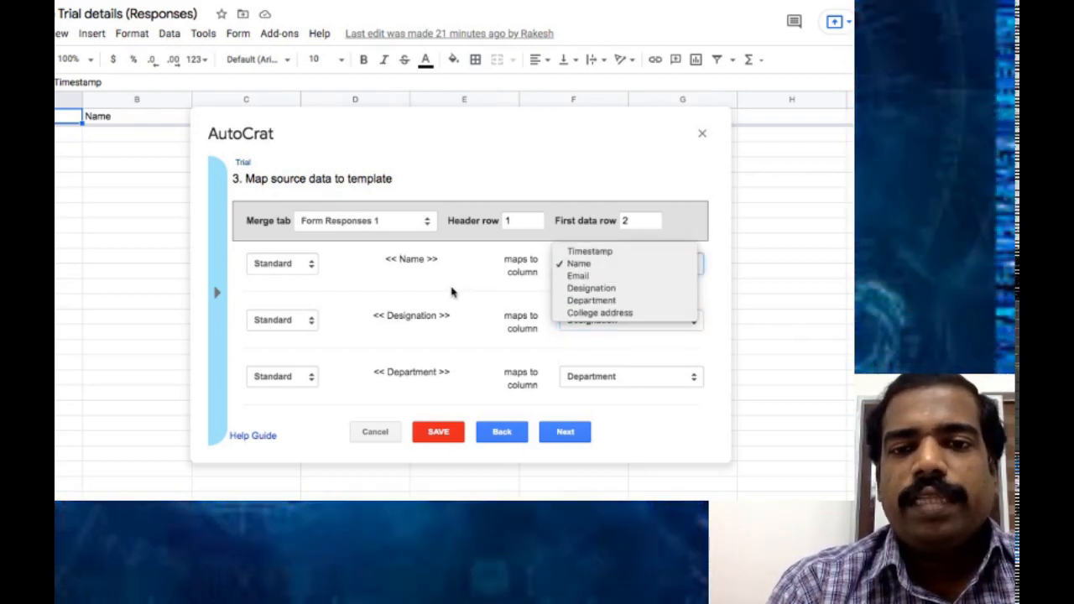
left_click(672, 265)
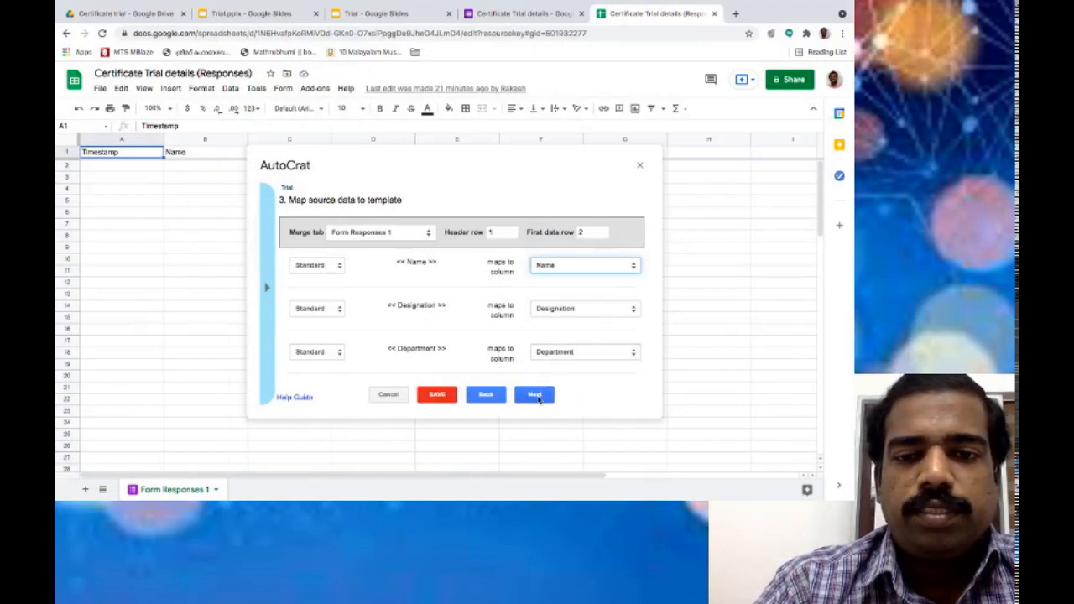
left_click(535, 395)
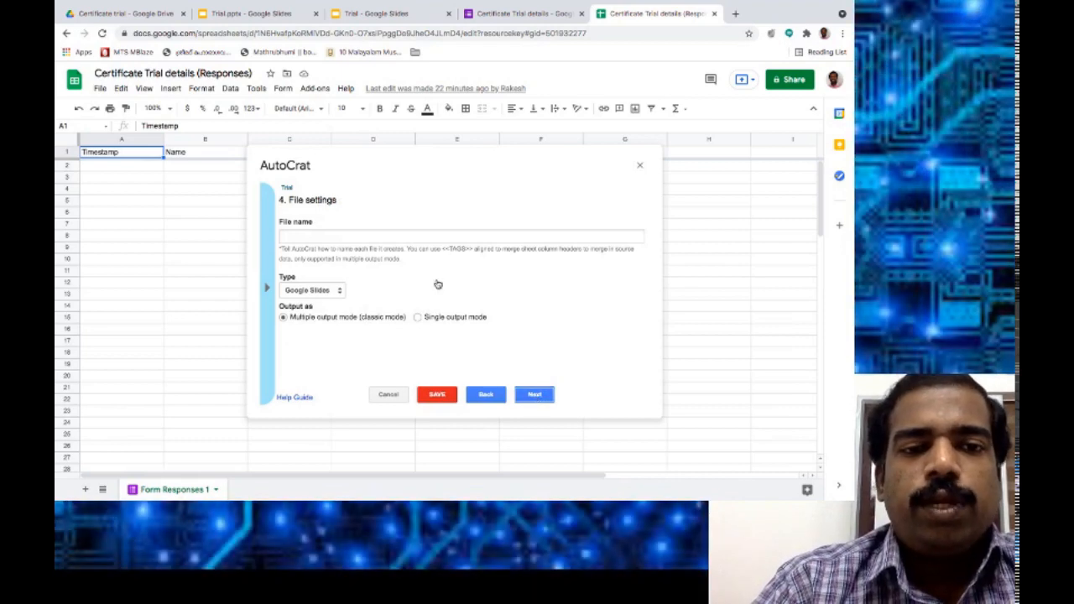
Set the output file name to the <<Name>> tag copied from the merge tag list.
left_click(319, 238)
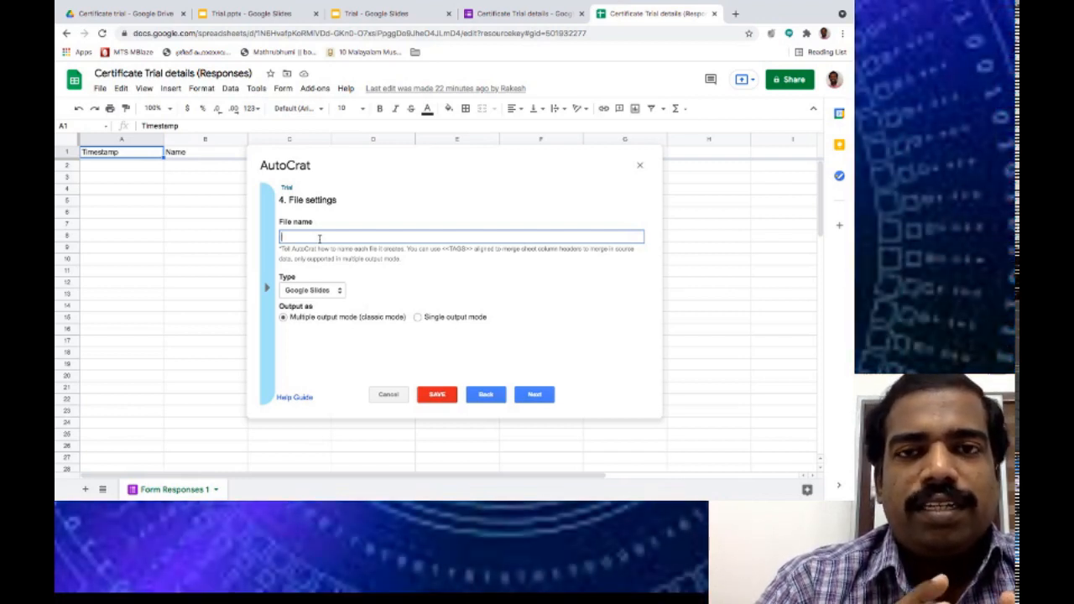
left_click(267, 289)
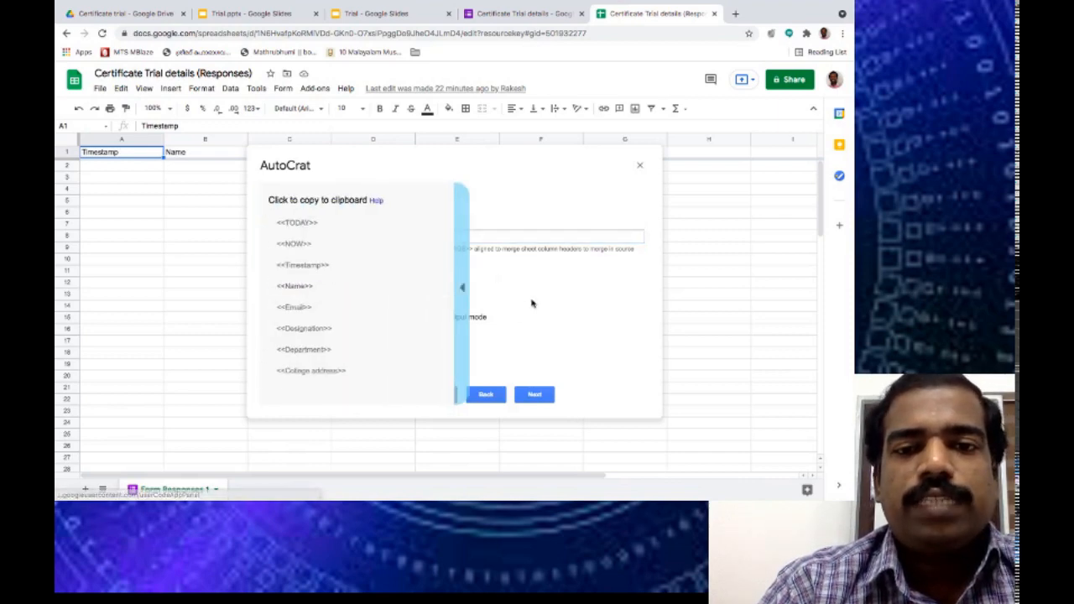
left_click(465, 283)
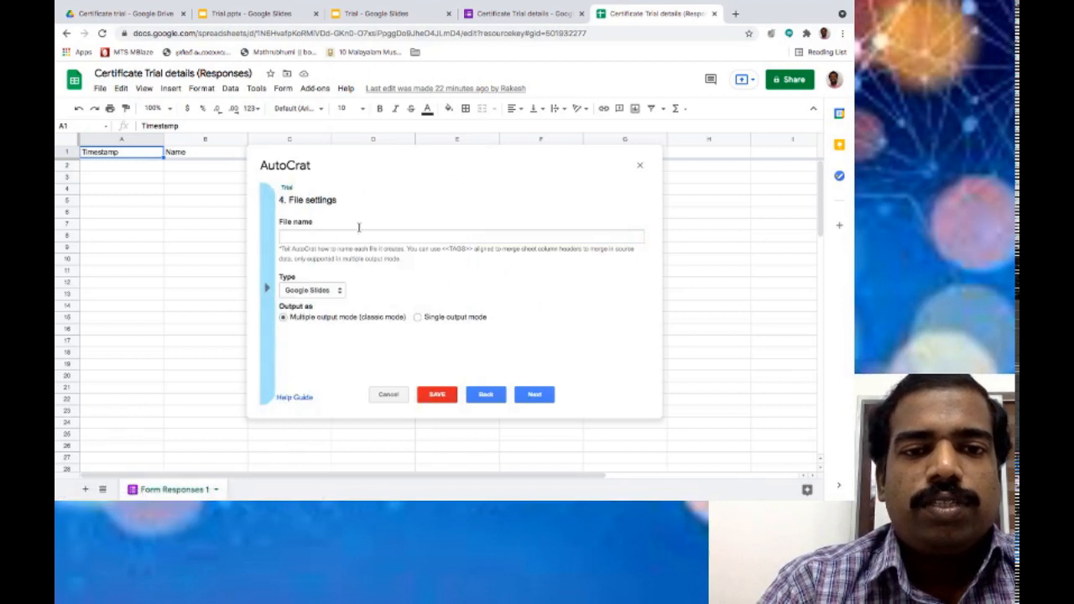
left_click(349, 234)
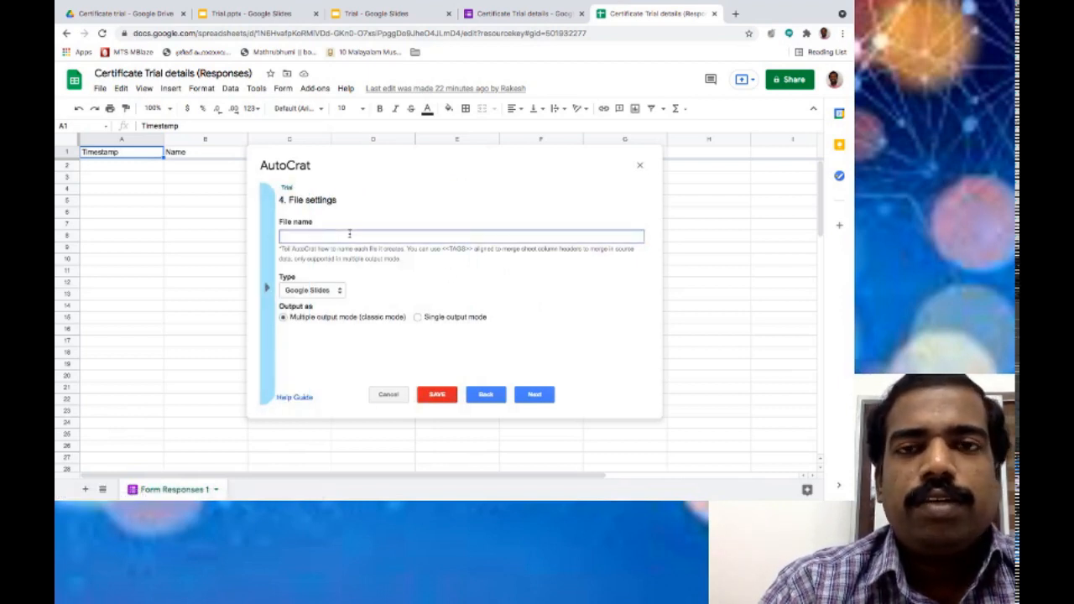
left_click(269, 294)
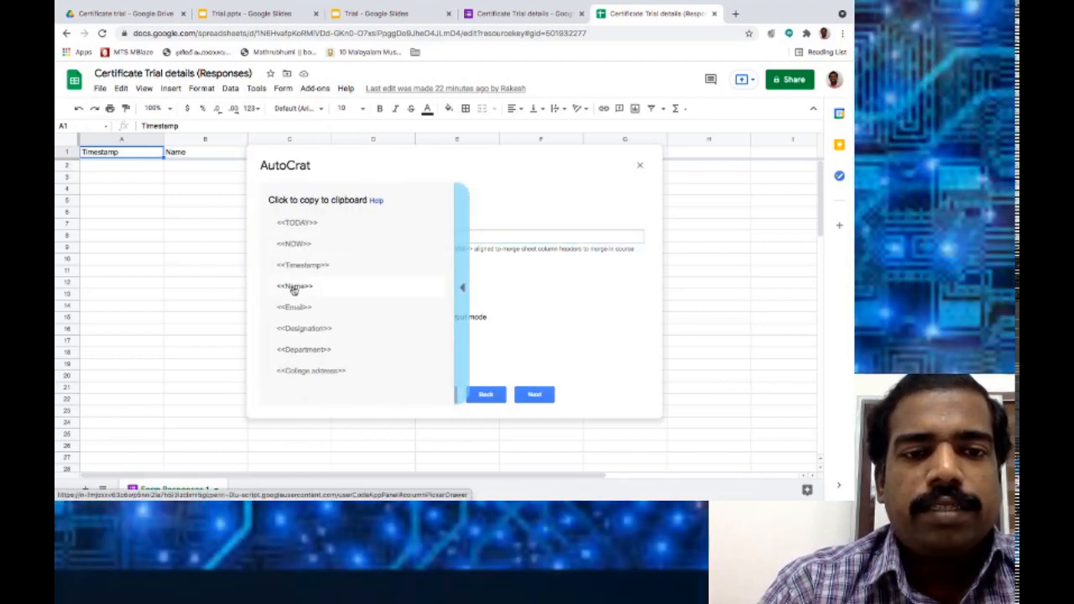
left_click(297, 288)
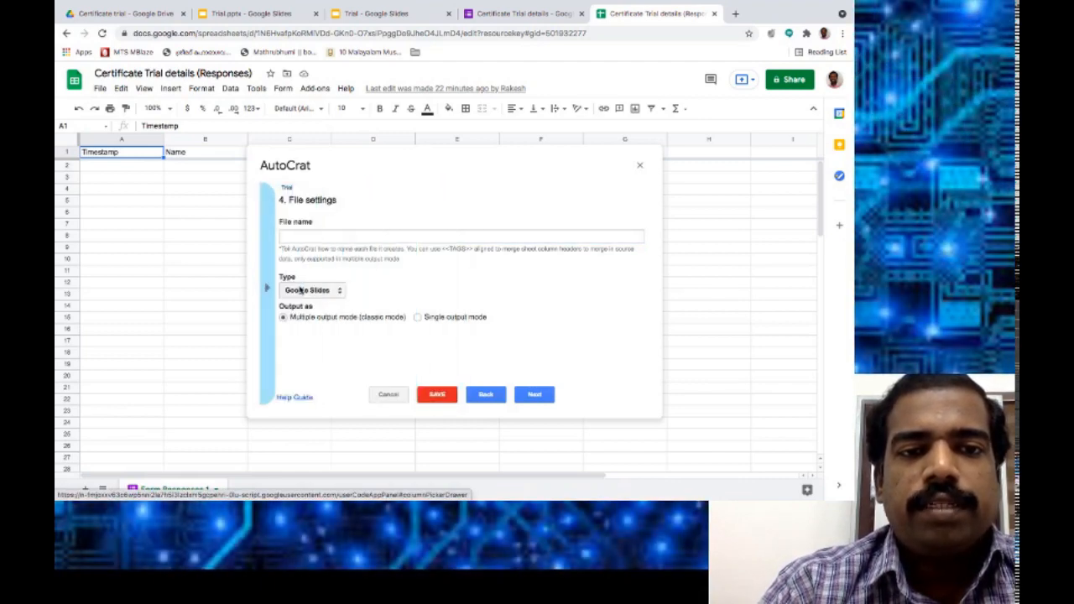
left_click(318, 239)
left_click(267, 289)
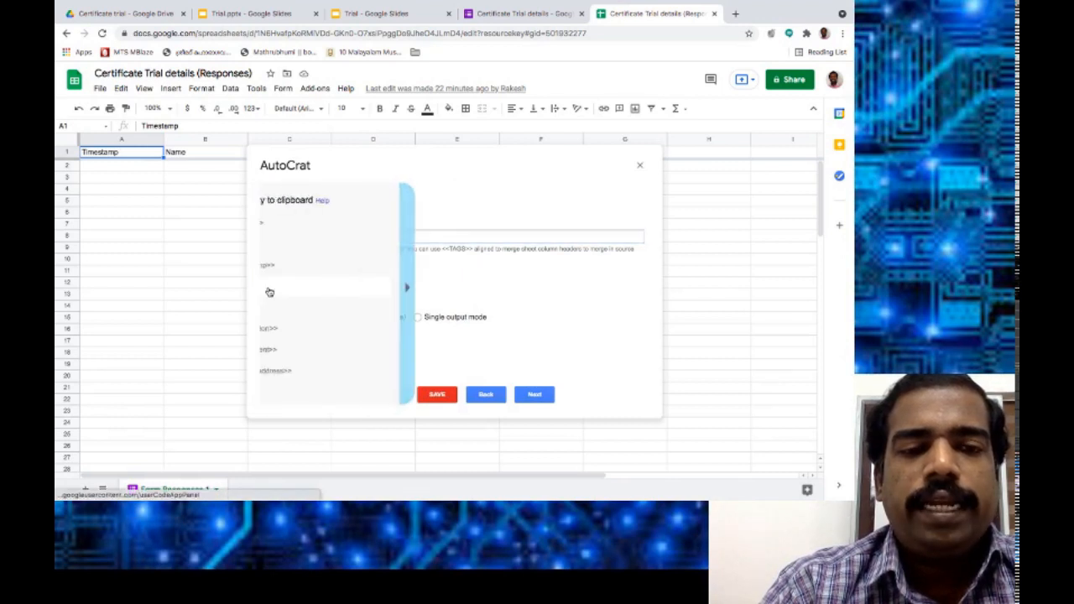
left_click(331, 292)
key("ctrl+c")
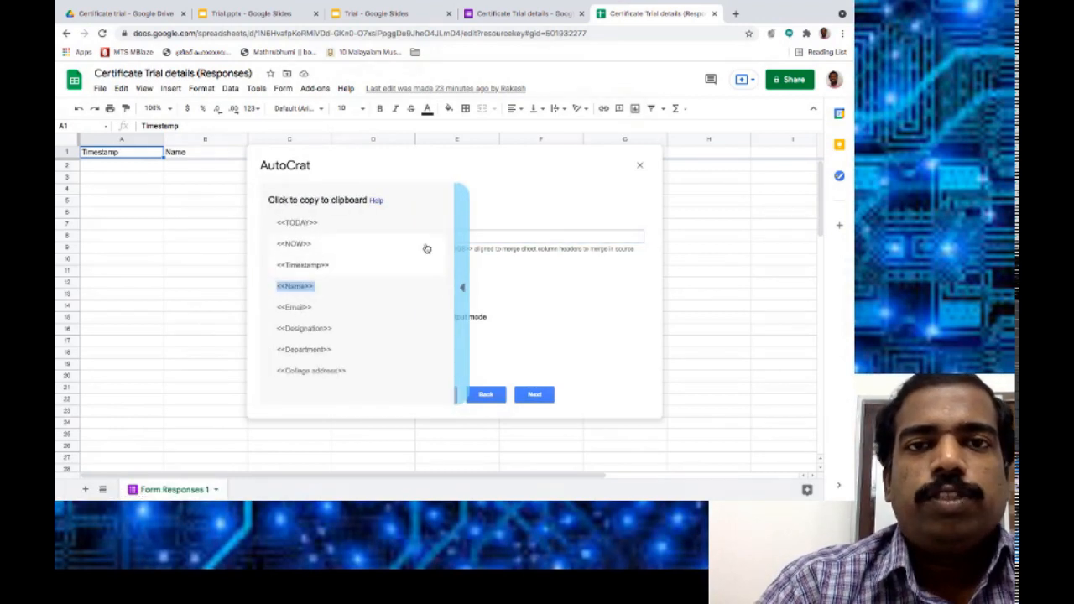
left_click(296, 290)
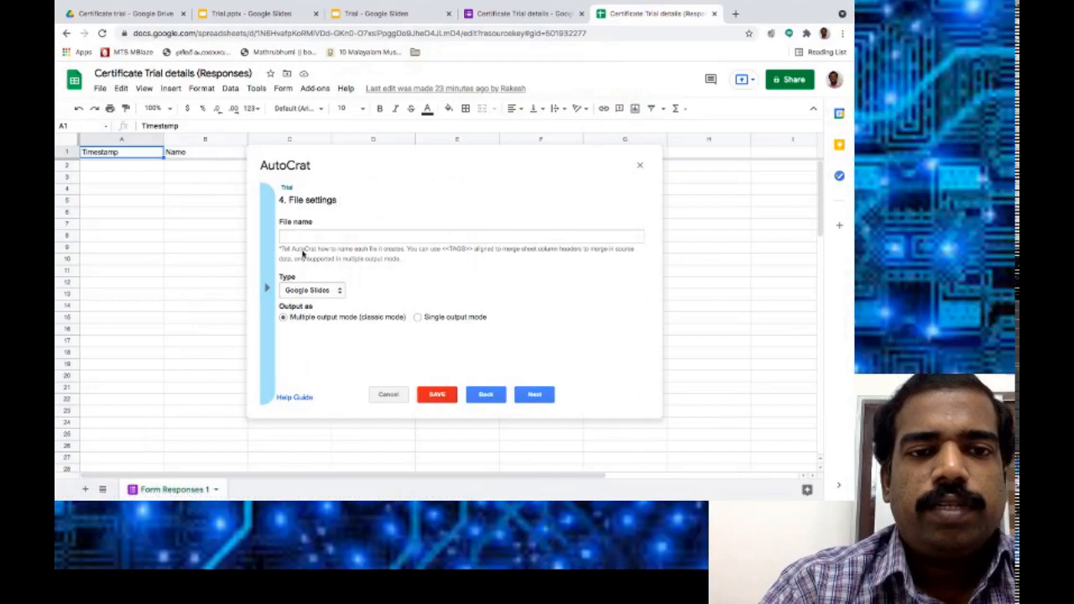
left_click(300, 238)
key("ctrl+v")
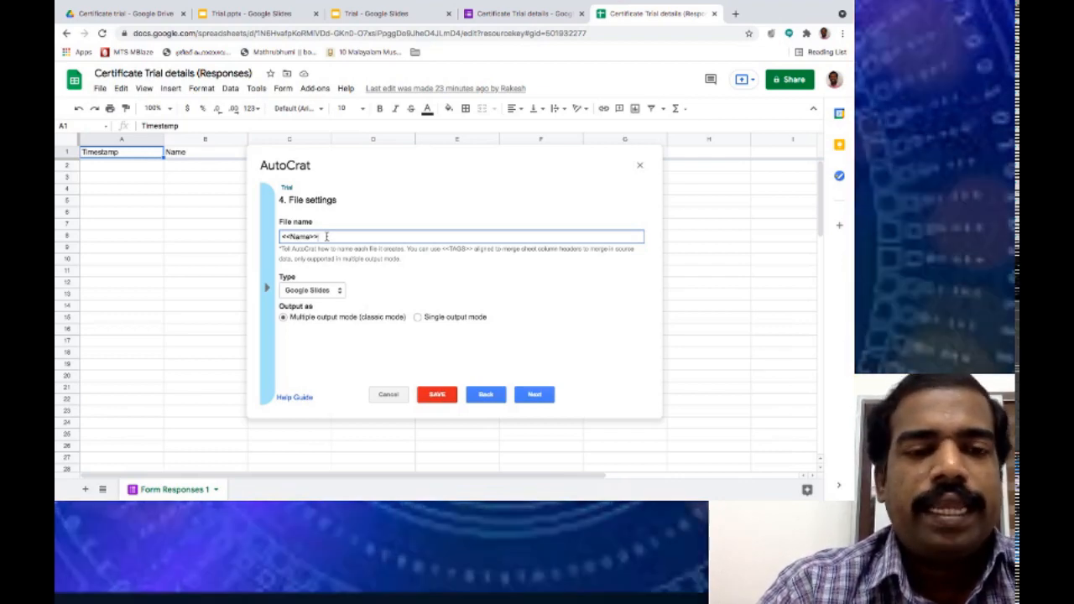
Make the output file type PDF and continue to the destination folder step.
left_click(336, 291)
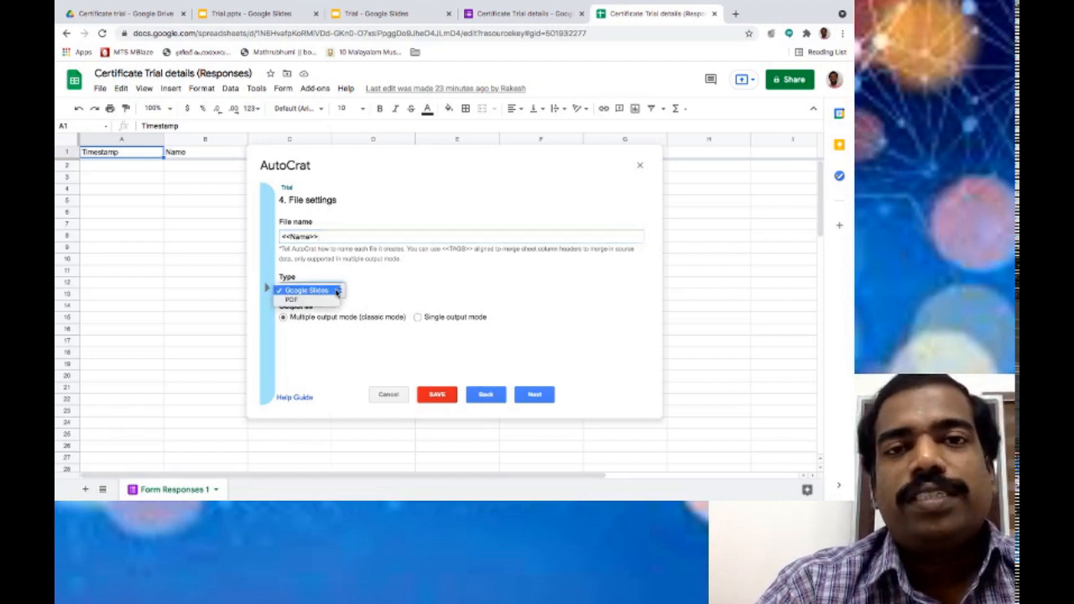
left_click(314, 302)
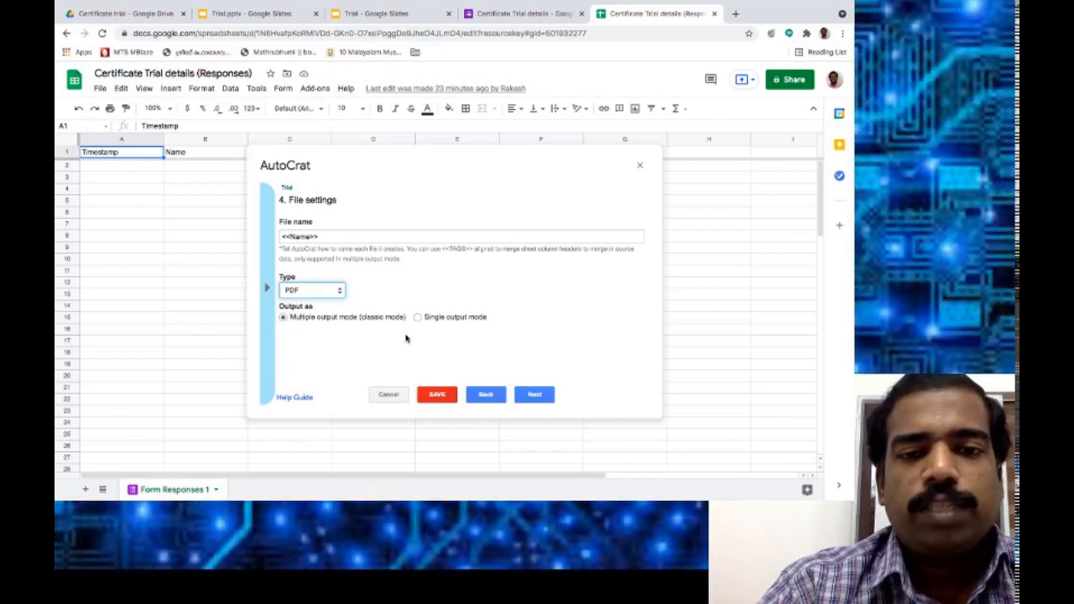
left_click(535, 394)
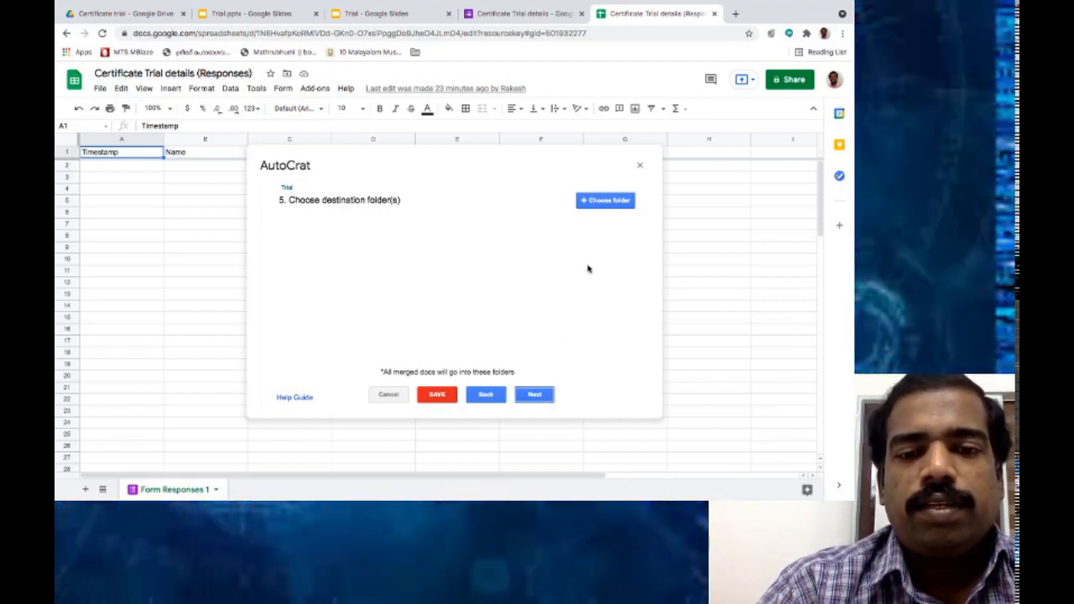
Choose the Certificate trial Drive folder as the merge destination and continue to step 6.
left_click(608, 204)
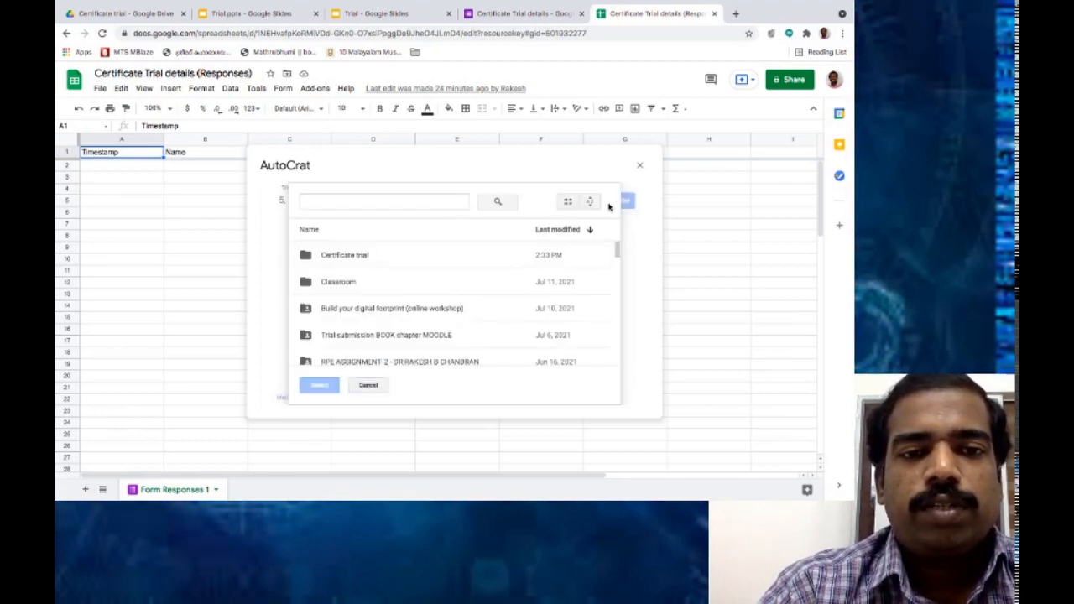
scroll(401, 307, "down", 1)
scroll(401, 307, "down", 3)
scroll(401, 307, "up", 3)
scroll(401, 307, "up", 1)
left_click(364, 267)
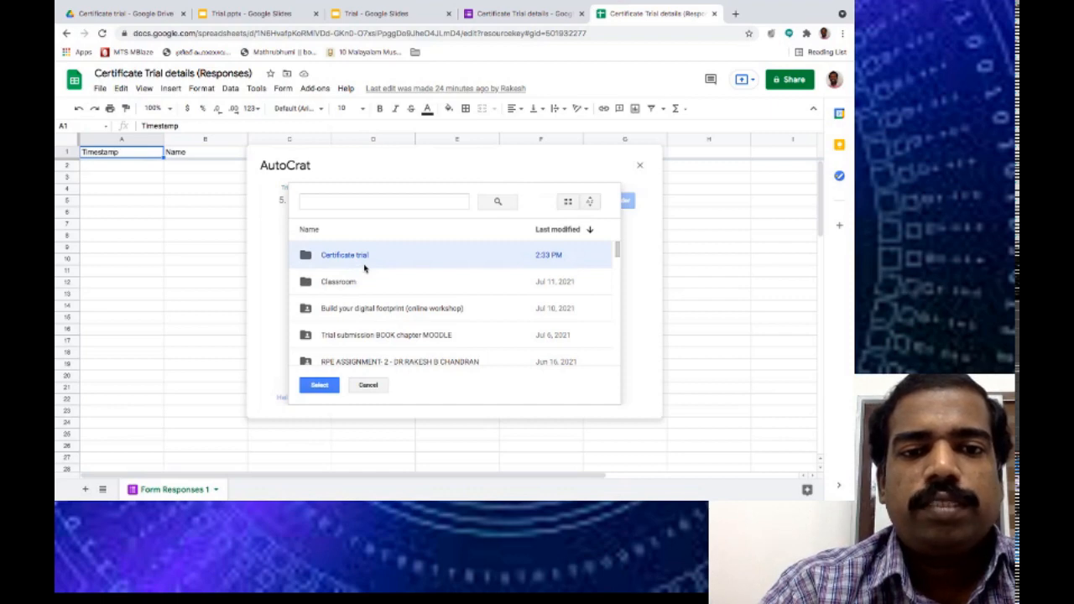
left_click(329, 387)
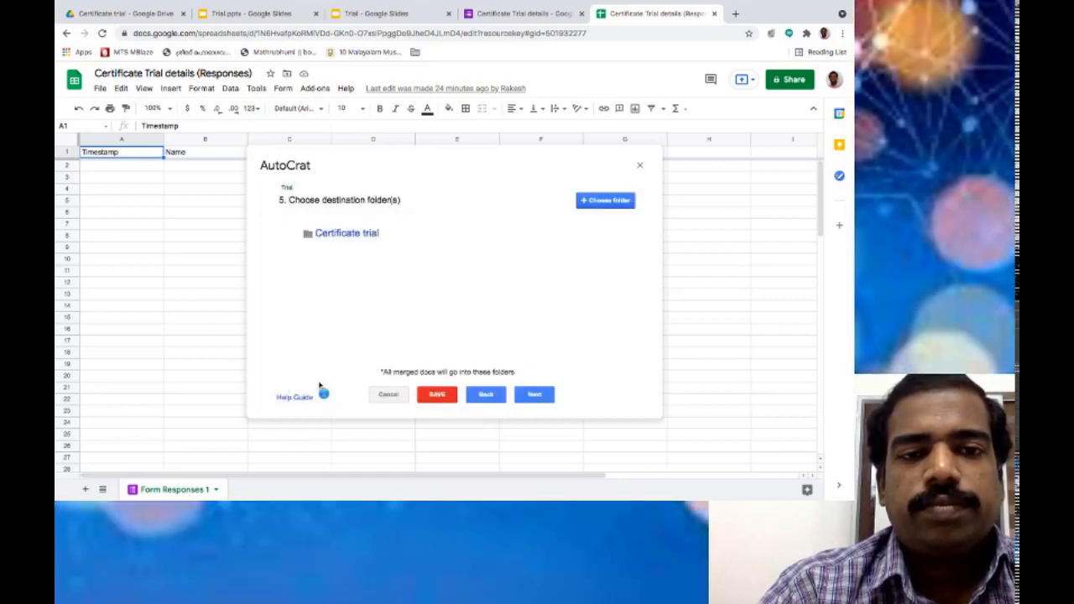
left_click(539, 396)
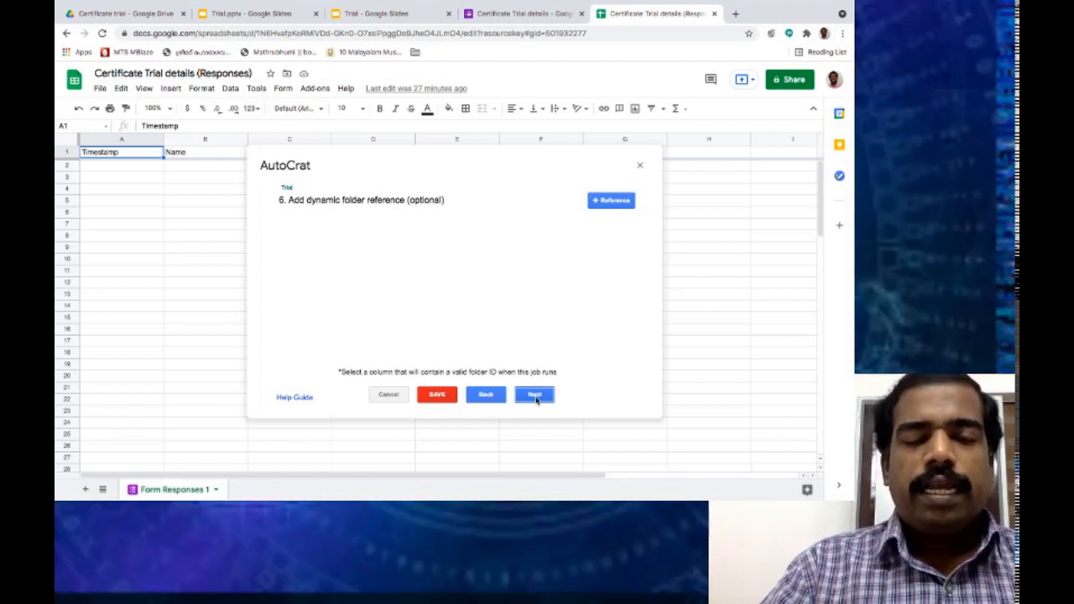
Skip the optional dynamic folder reference and merge condition steps, leaving both unset.
left_click(534, 395)
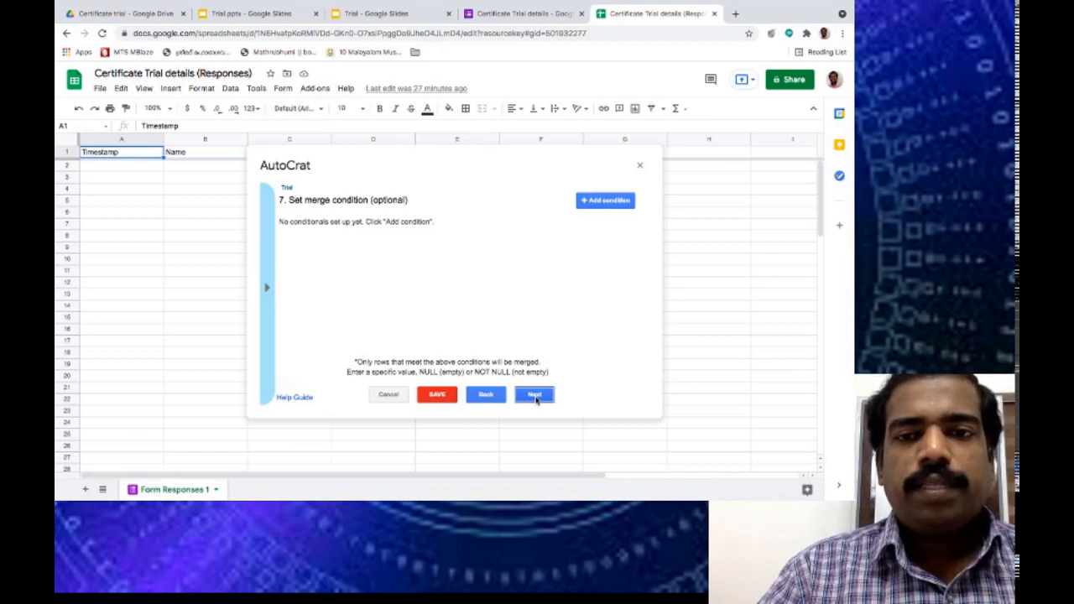
left_click(535, 395)
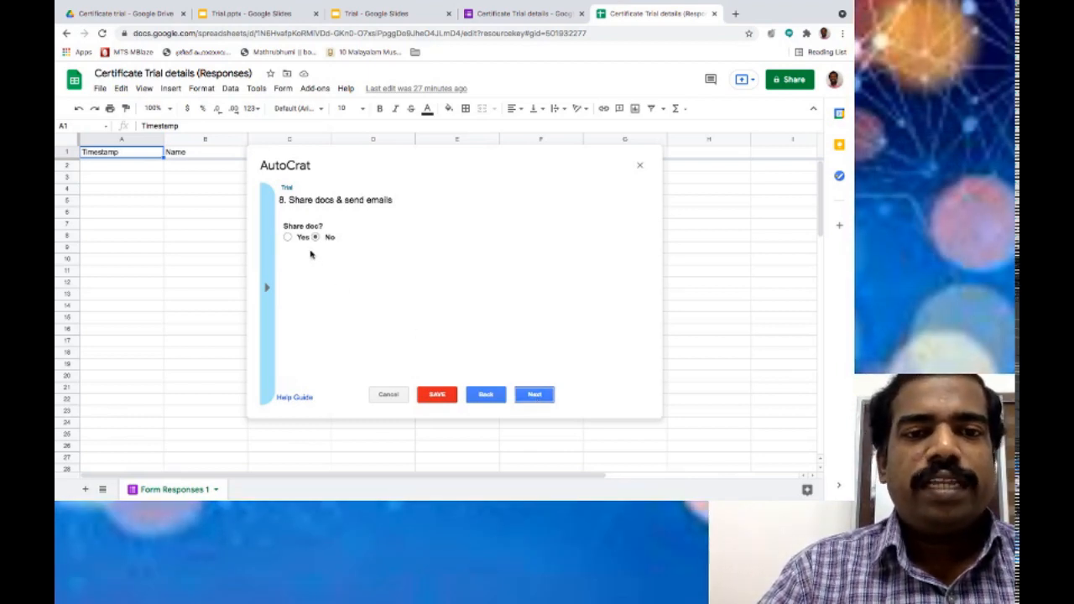
Set Share doc to Yes as PDF, collaborator re-sharing to No, and generic no-reply sender to Yes.
left_click(288, 238)
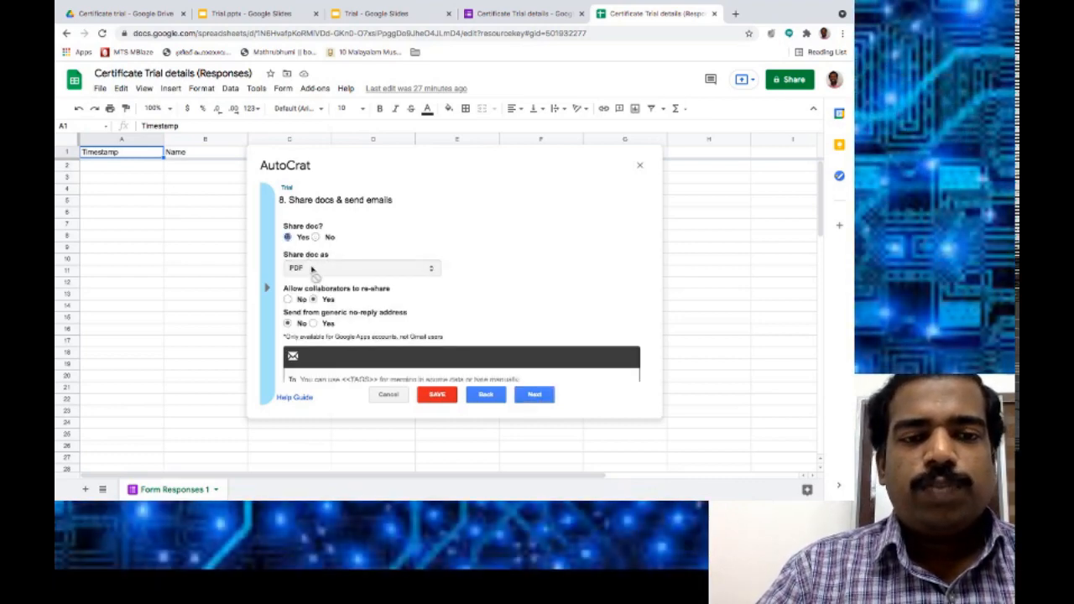
scroll(434, 245, "down", 2)
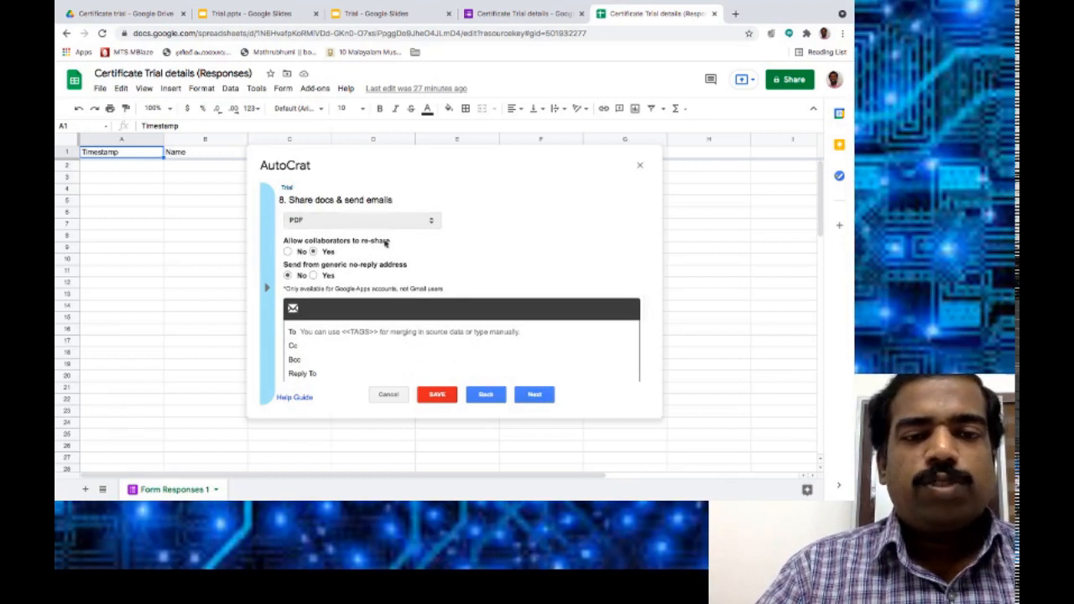
left_click(288, 251)
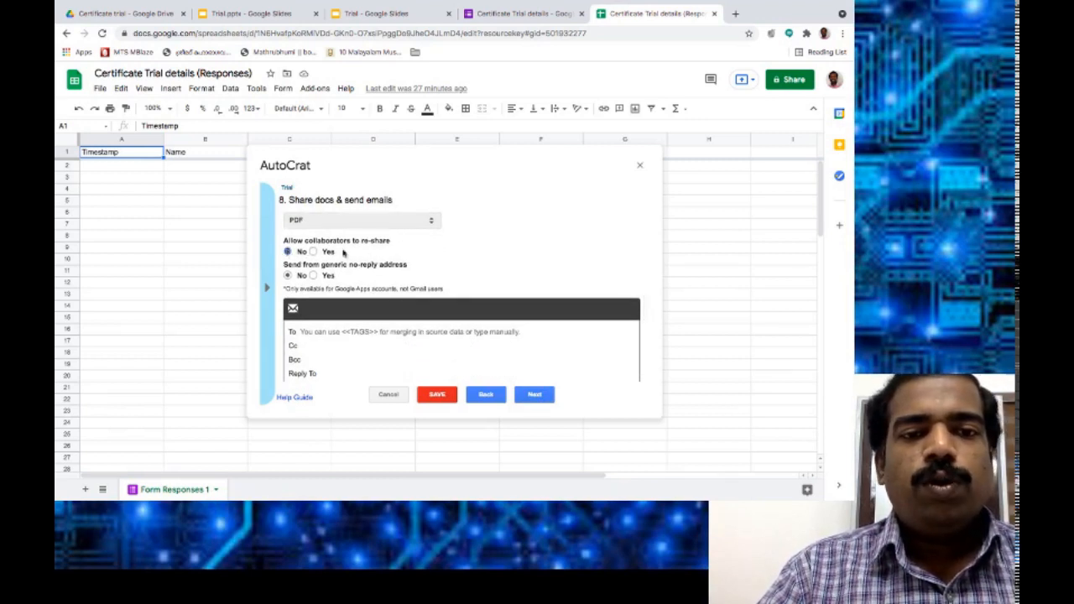
scroll(397, 251, "down", 1)
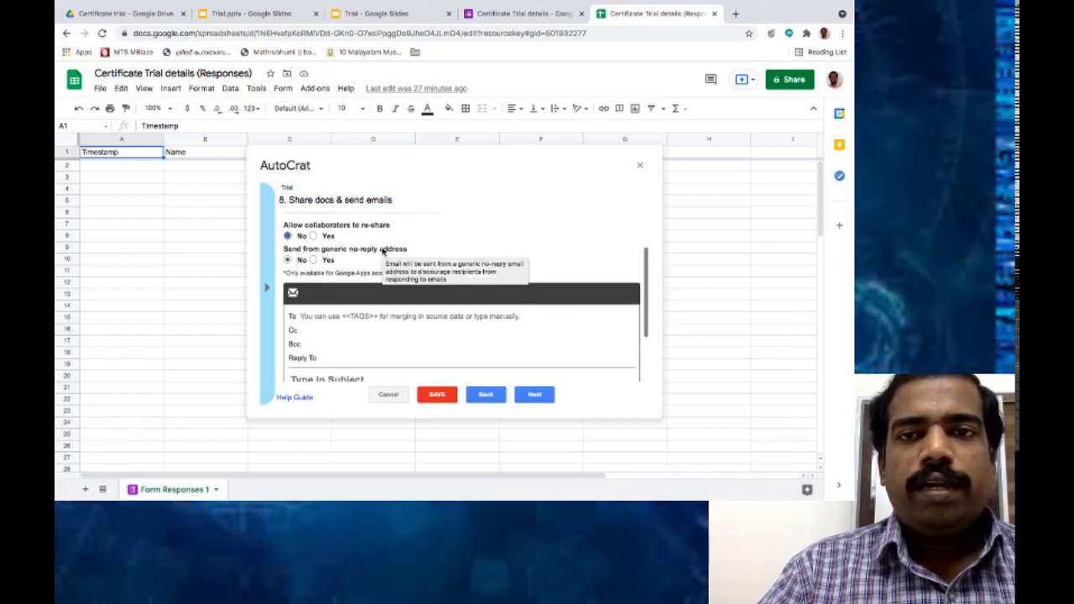
mouse_move(373, 253)
left_click(313, 260)
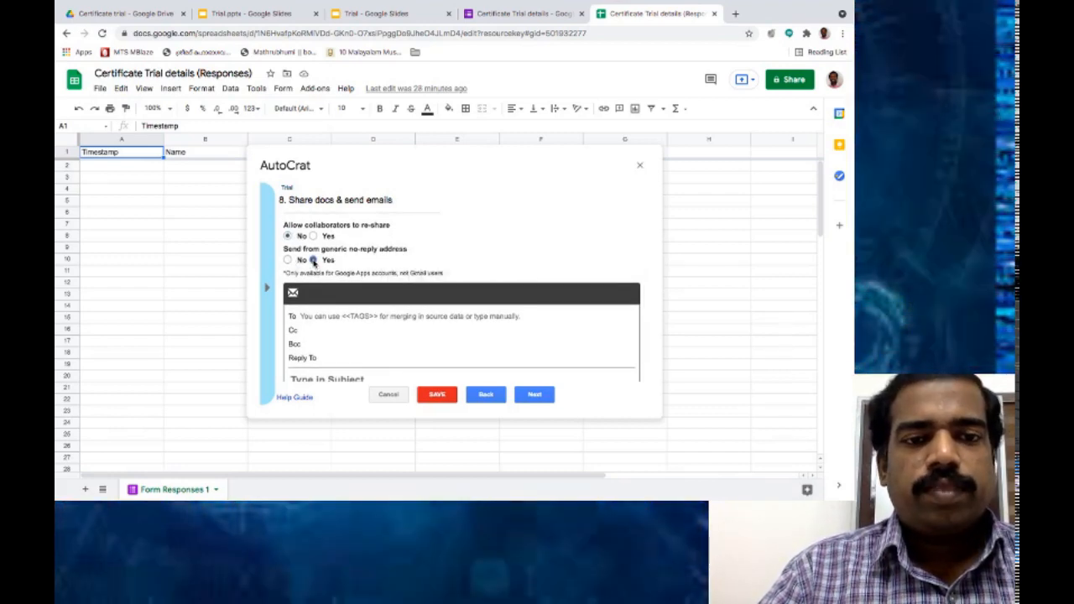
scroll(400, 259, "down", 1)
scroll(399, 259, "up", 2)
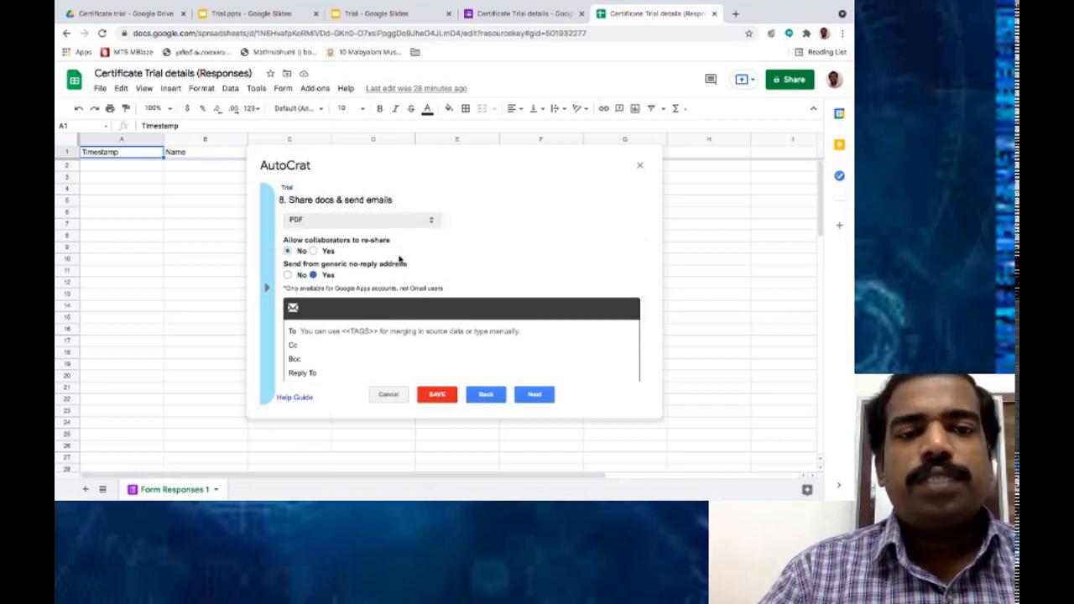
scroll(400, 259, "down", 2)
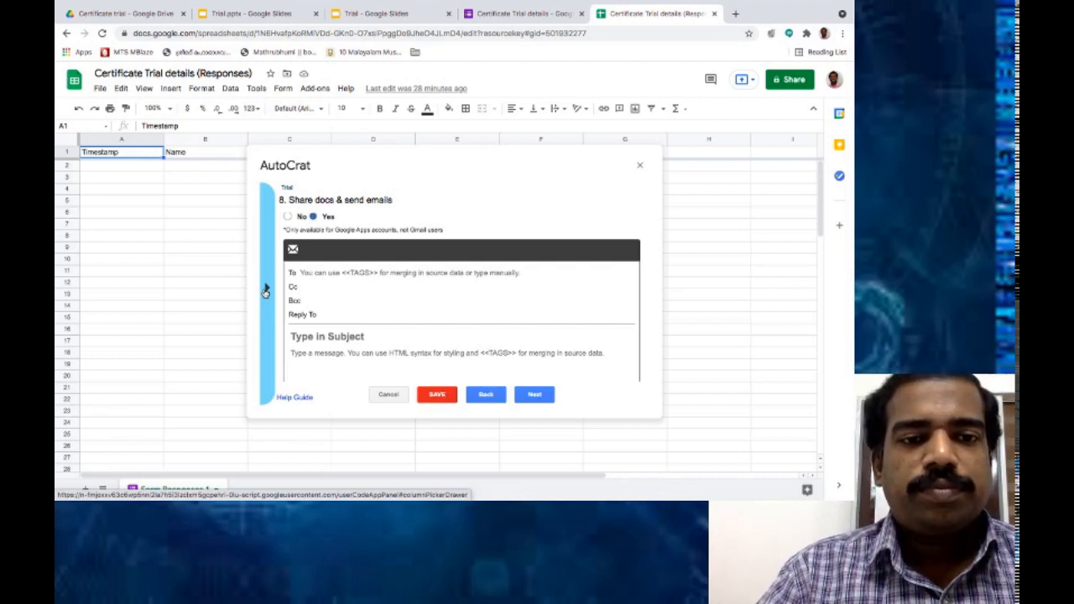
Address the email To the <<Email>> merge tag from the tag list.
left_click(265, 290)
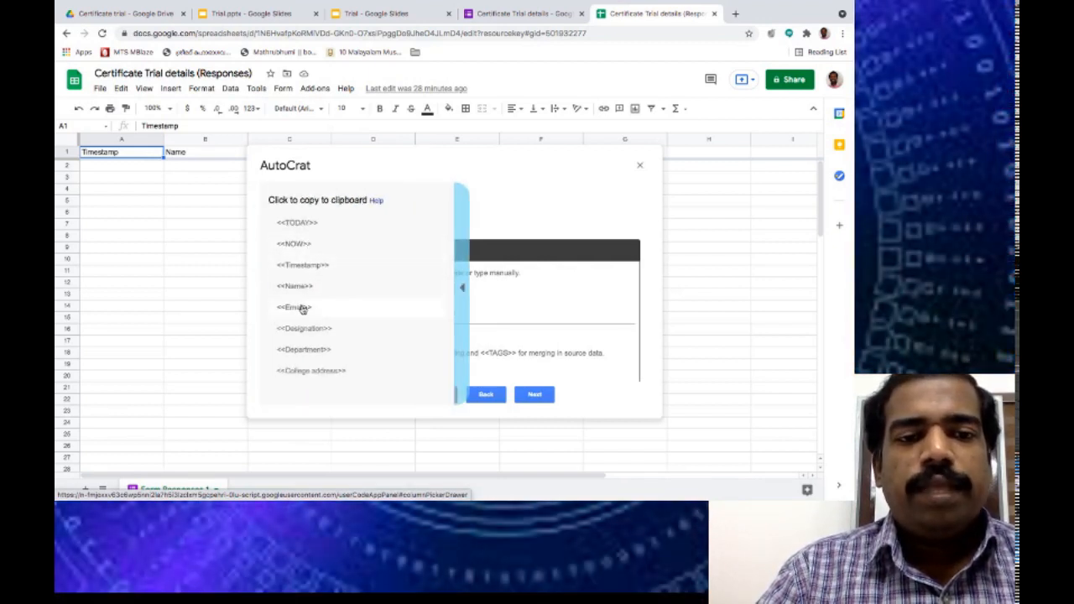
left_click(303, 308)
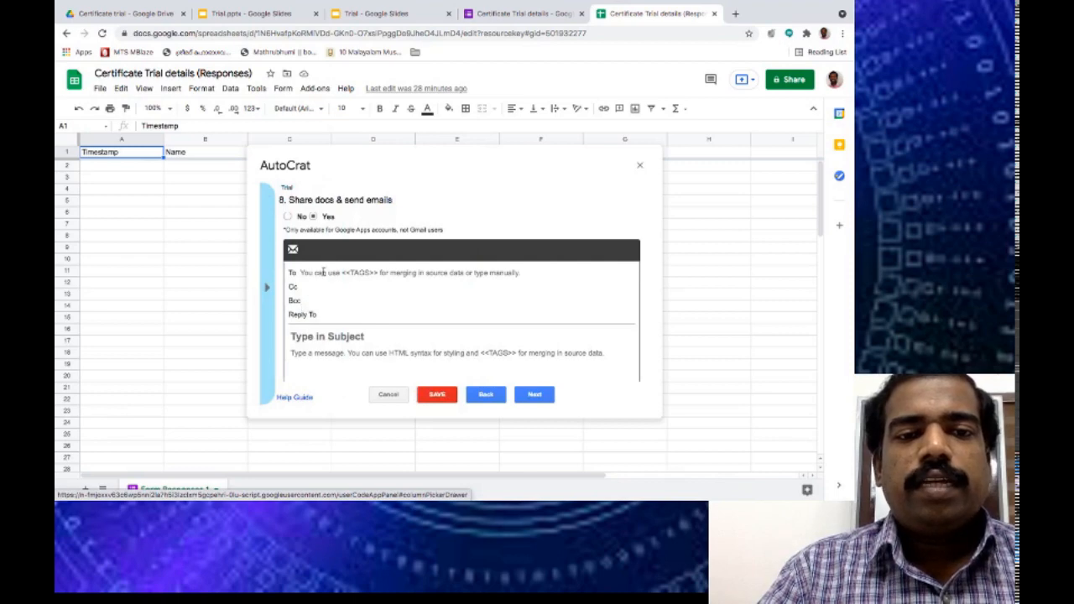
left_click(323, 273)
type("<<Email>>")
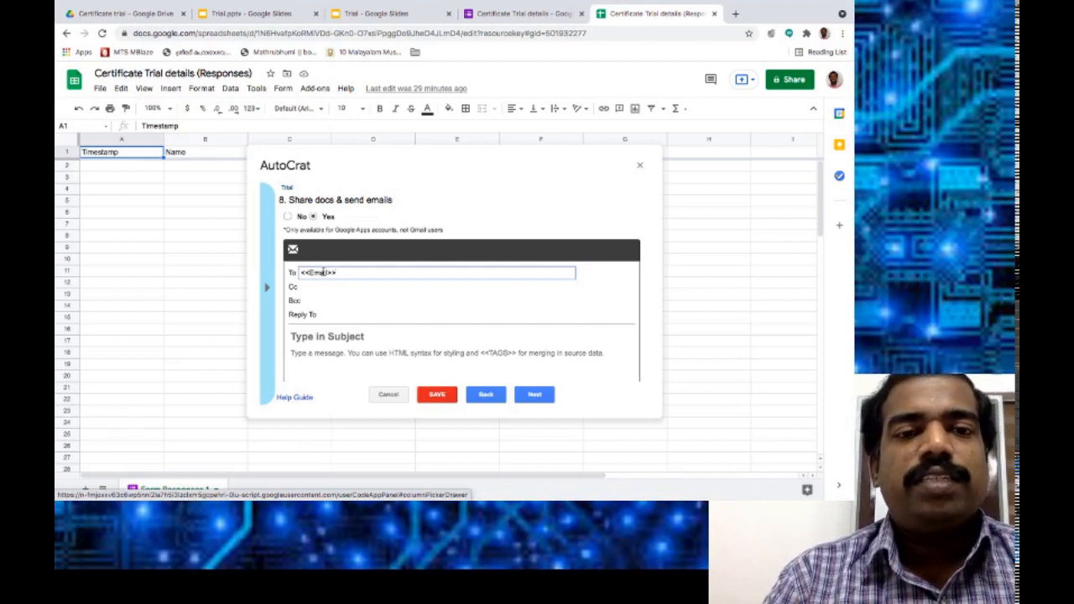
left_click(319, 316)
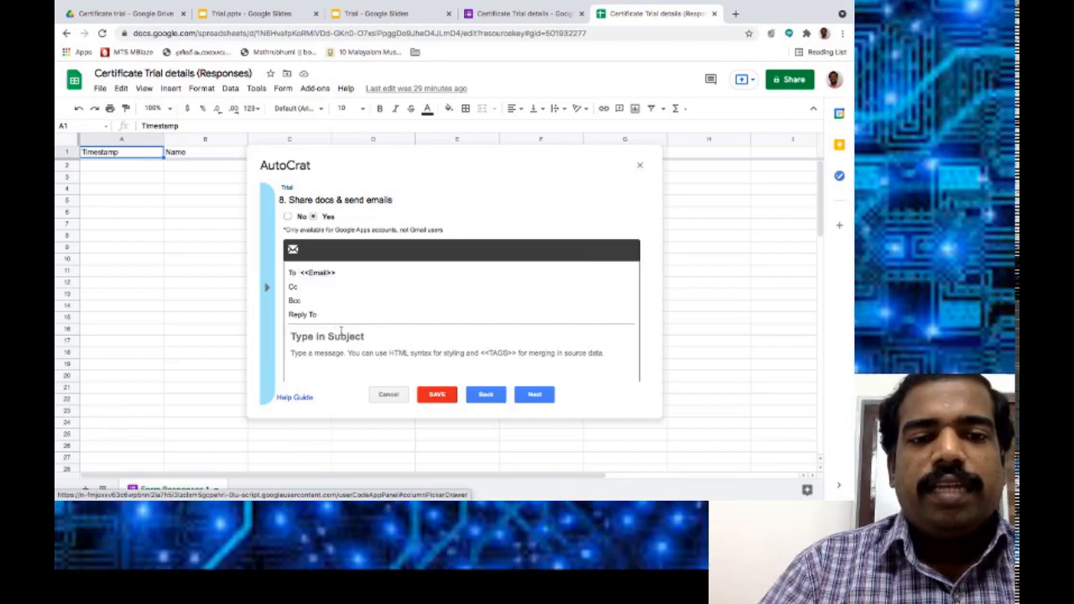
Set the email subject to 'Certificate <<Name>>', removing the extra space before the tag.
left_click(341, 330)
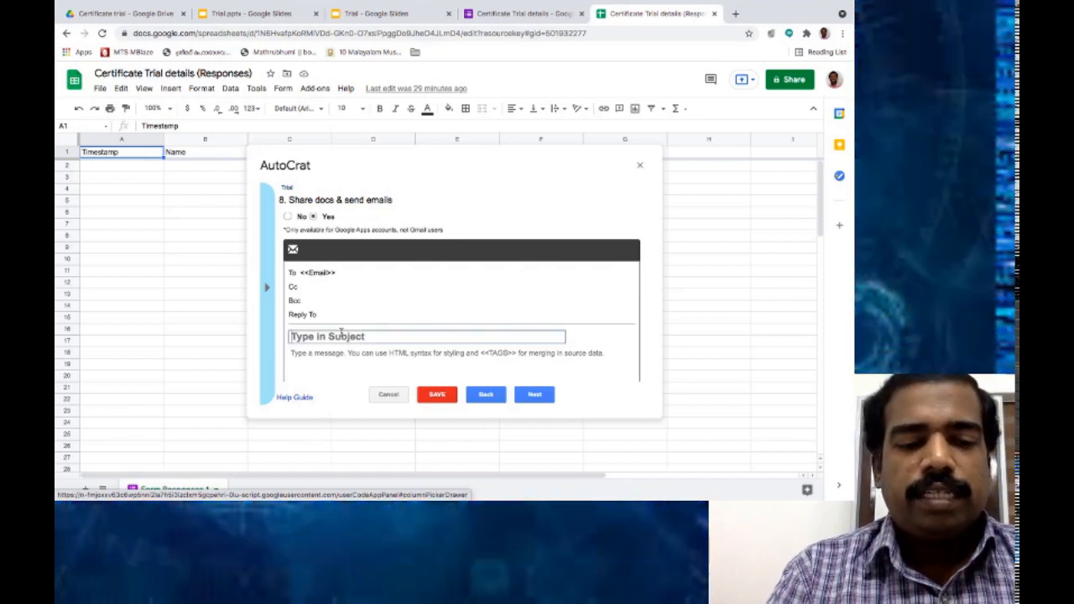
type("Certificate")
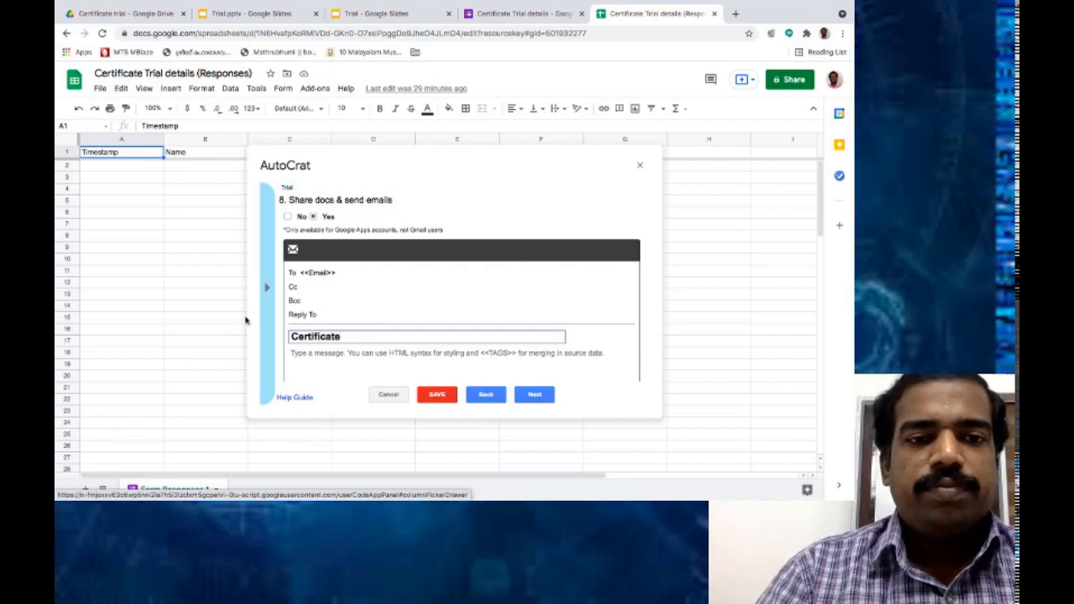
left_click(266, 287)
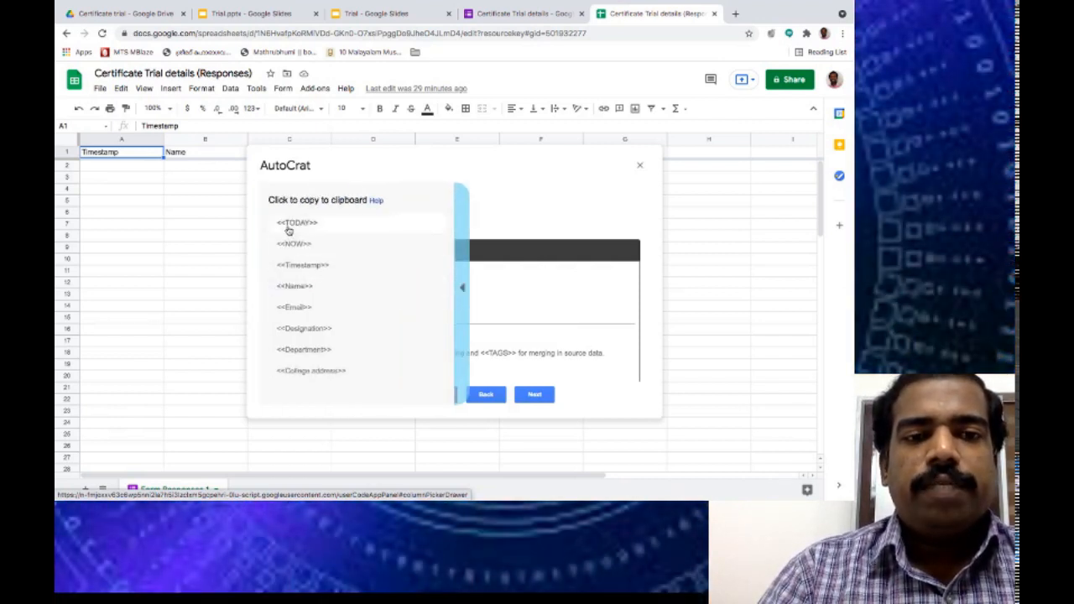
left_click(312, 287)
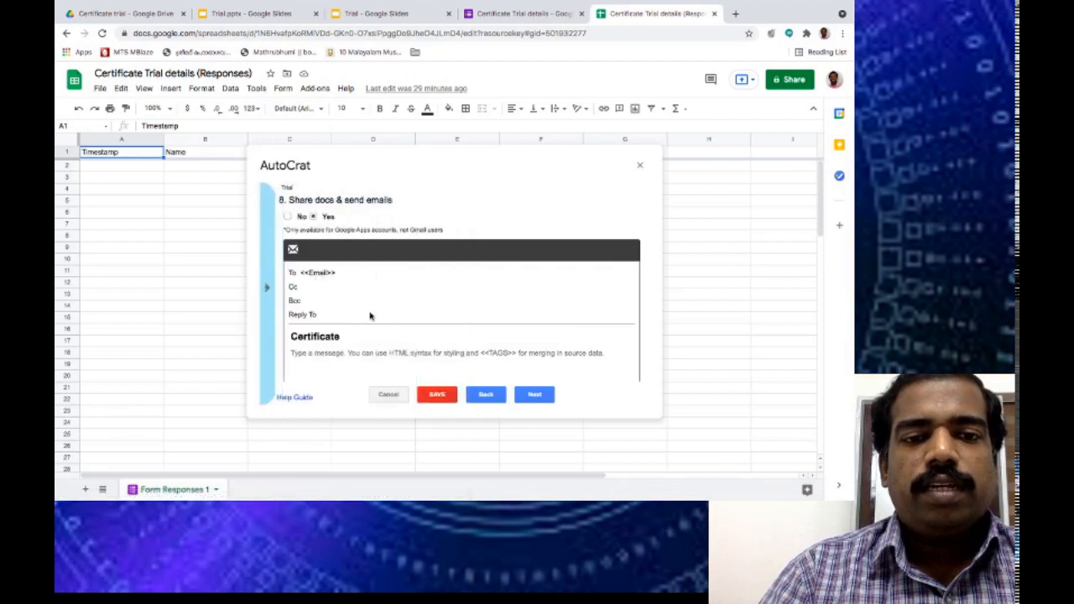
left_click(353, 337)
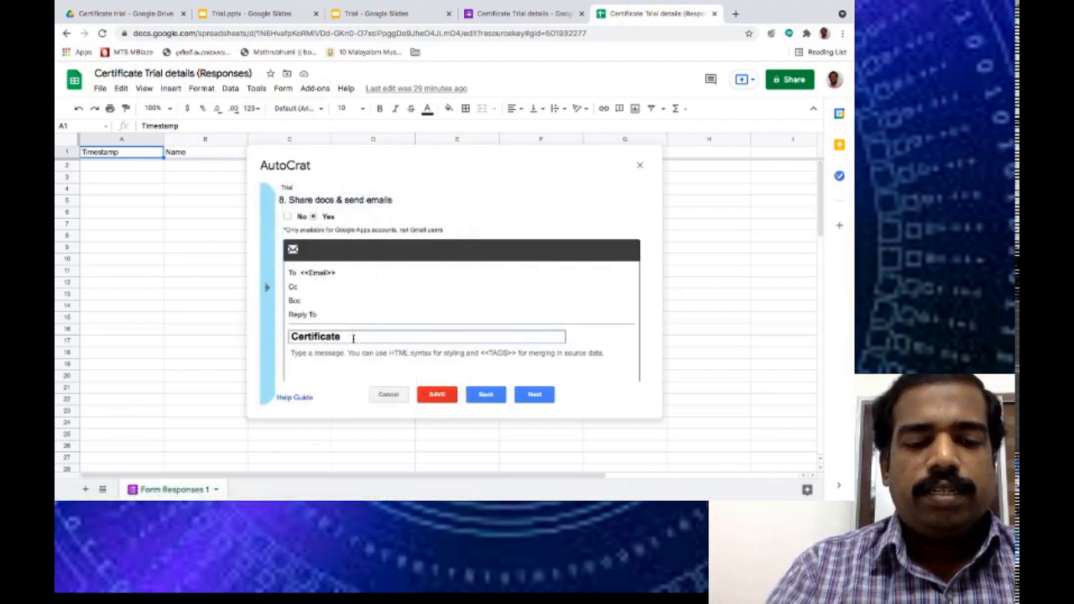
type("<<Name>>")
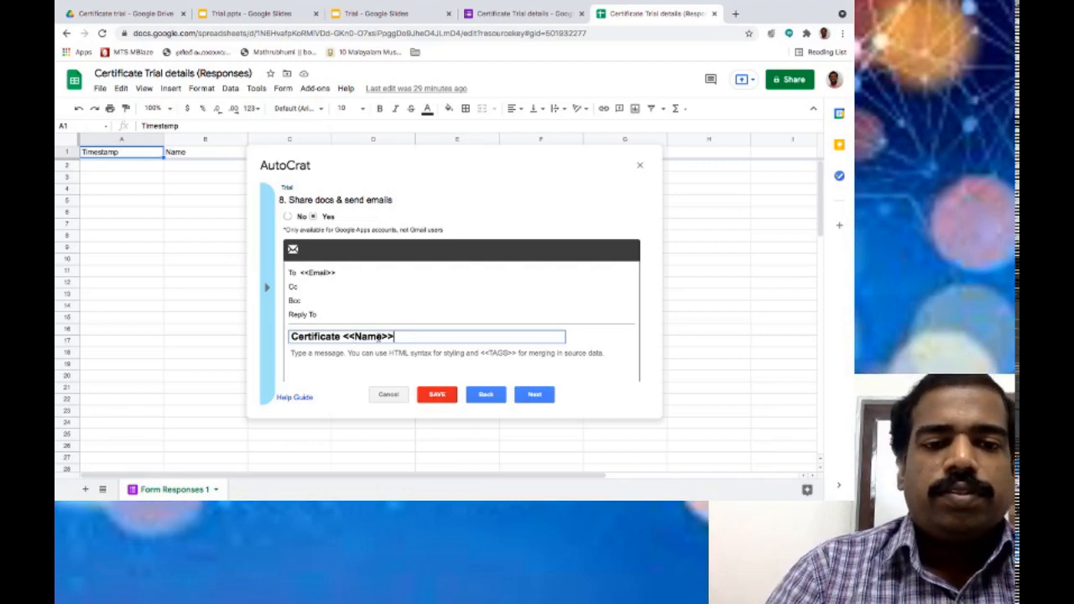
left_click(340, 336)
key("Delete")
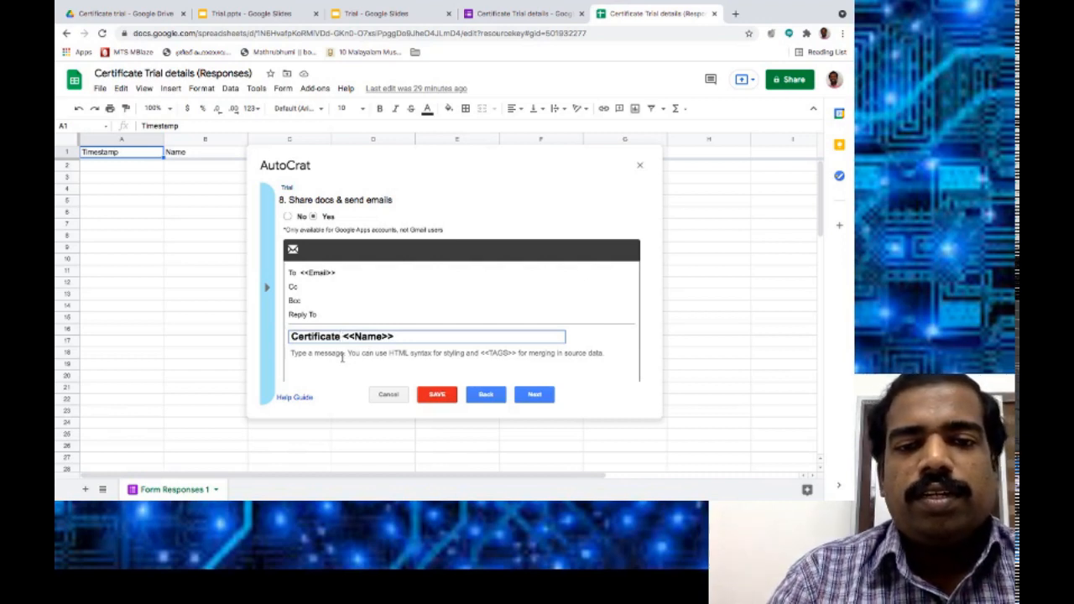
left_click(342, 358)
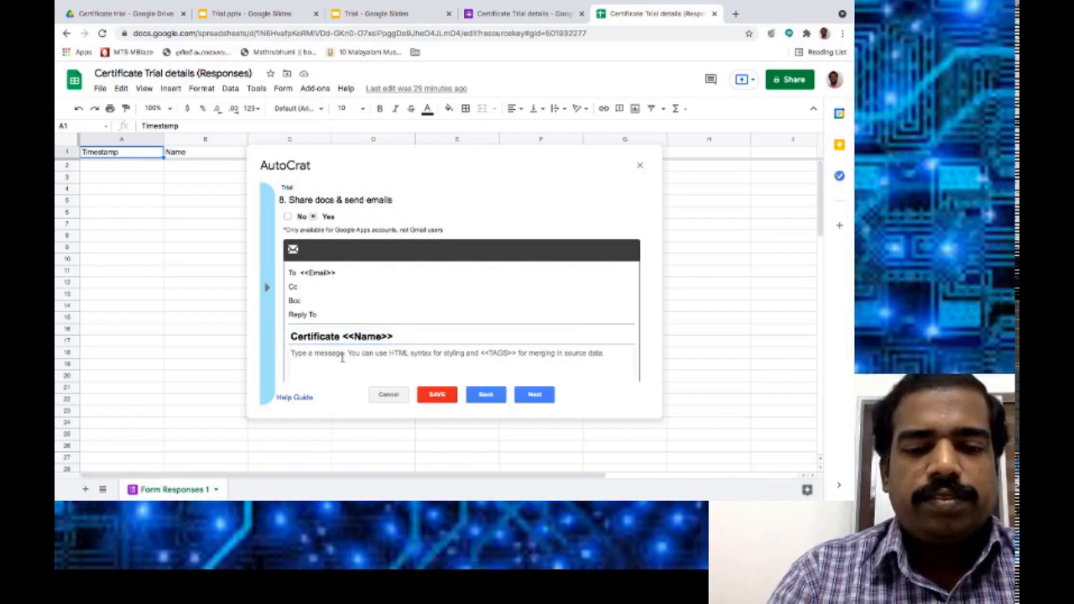
Write the body 'Congrats <<Name>>!!!. You have successfully completed the programme' and continue to triggers.
type("Congrats")
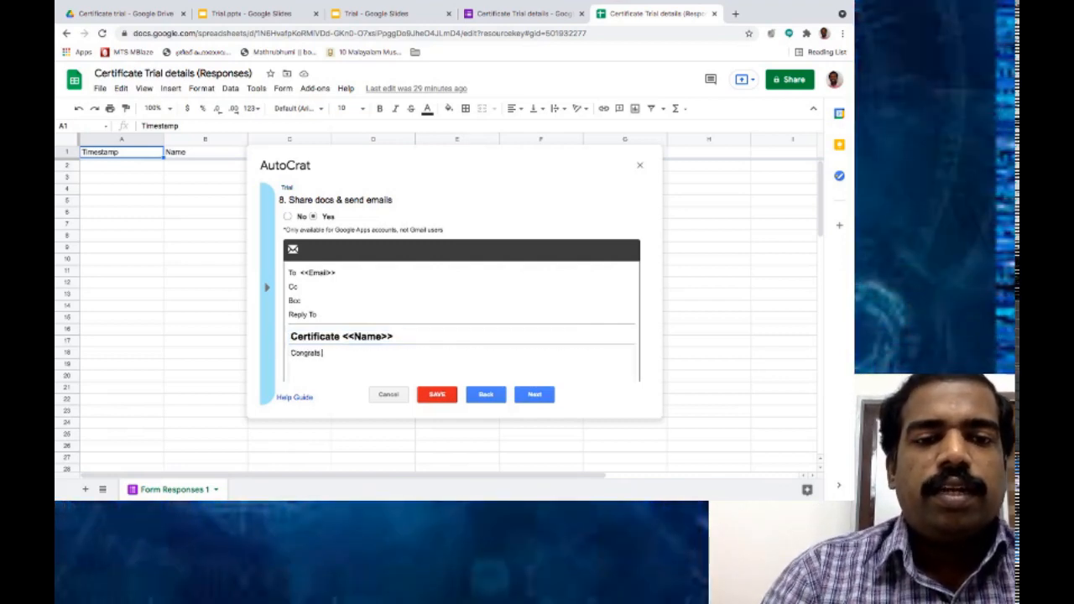
left_click(266, 288)
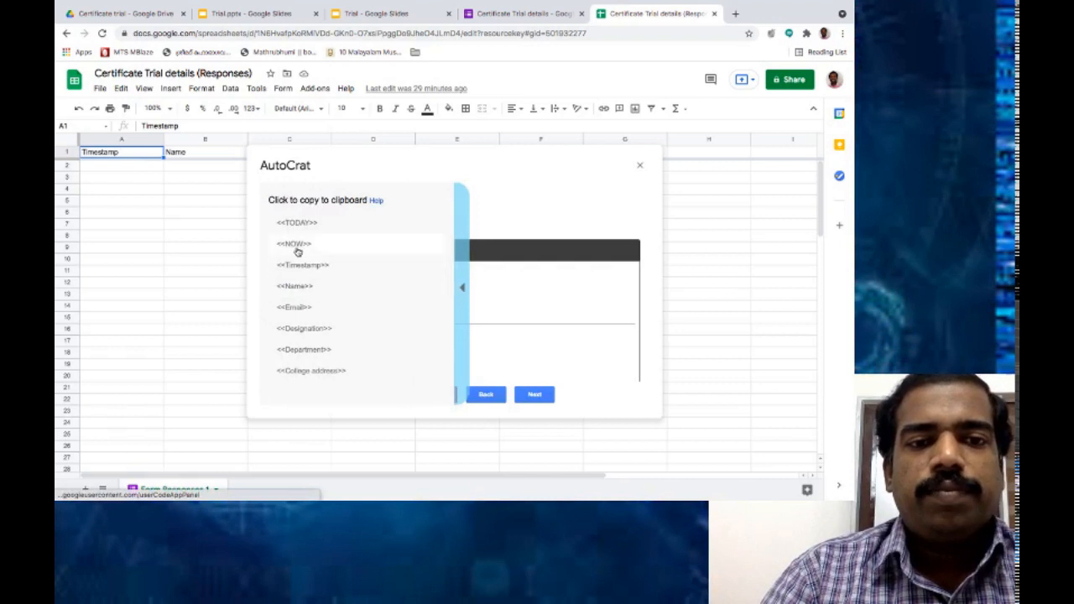
left_click(309, 288)
left_click(354, 353)
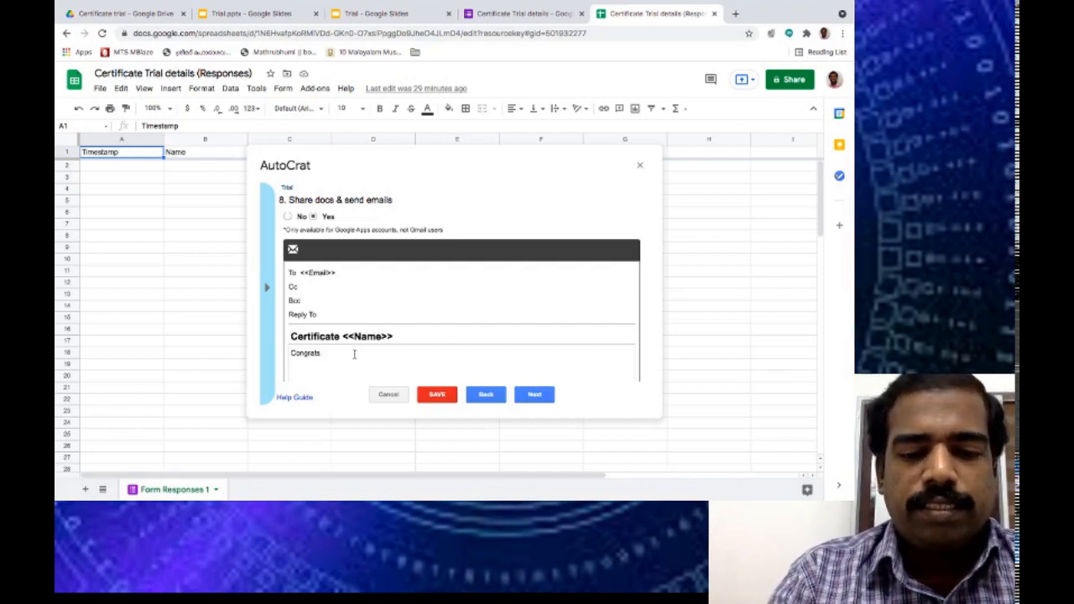
type("<<Name>>")
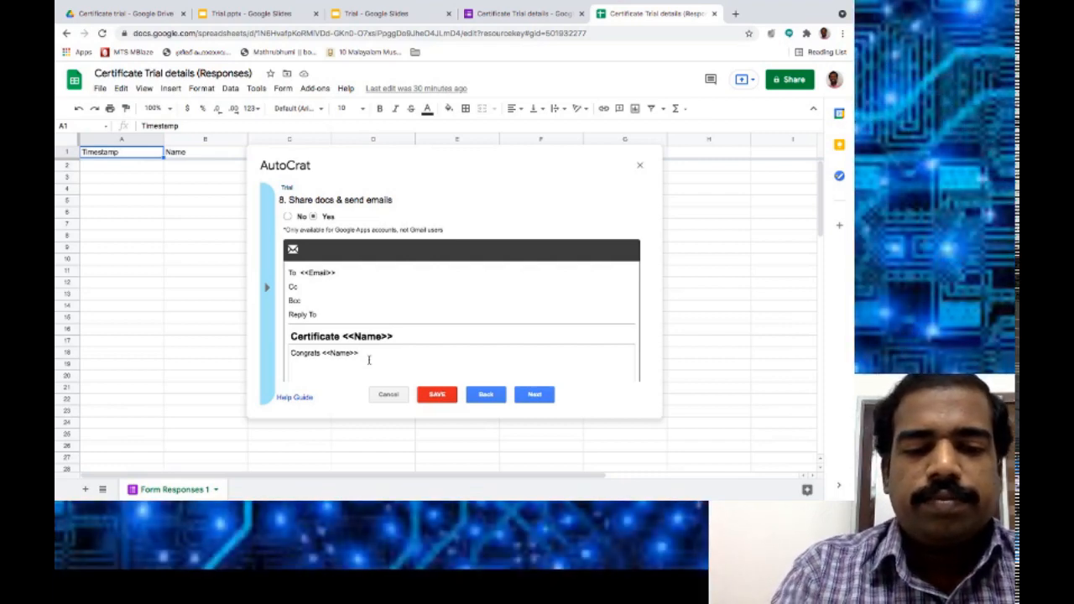
type("!!!.")
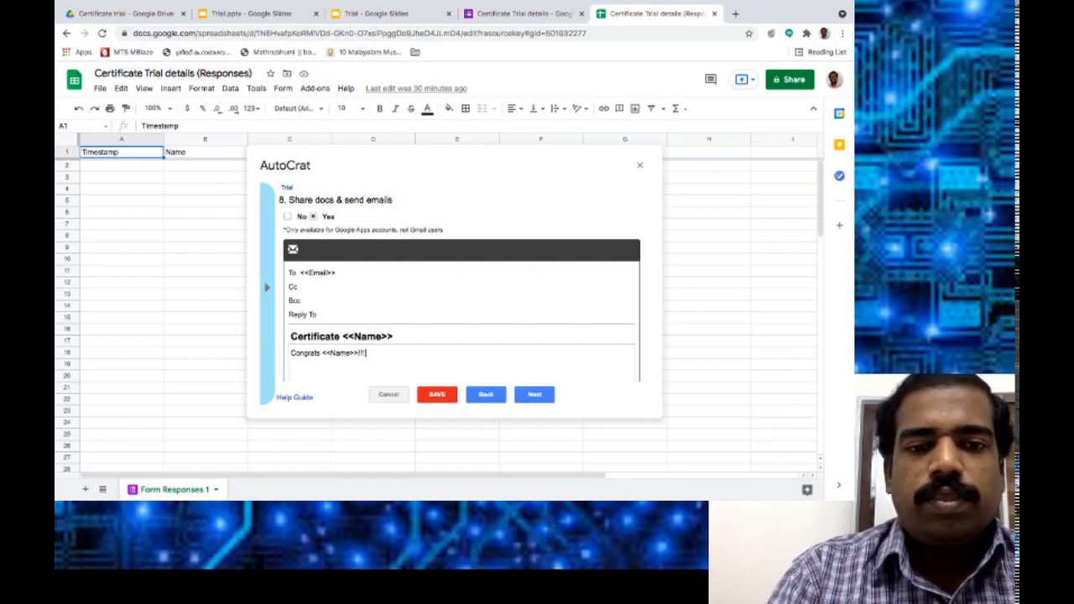
type(" You have successfully")
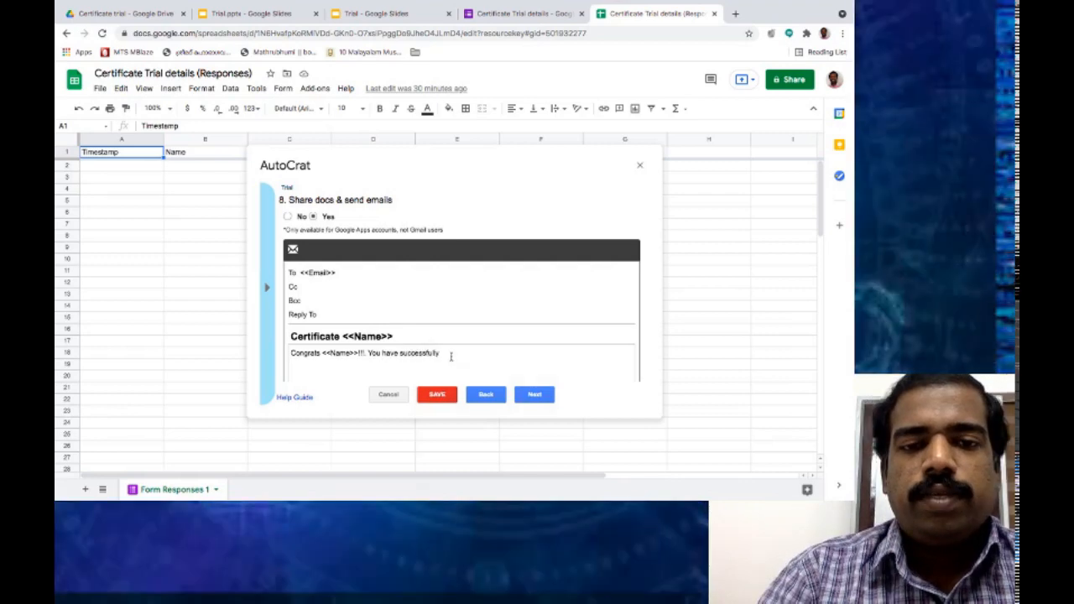
type(" comp")
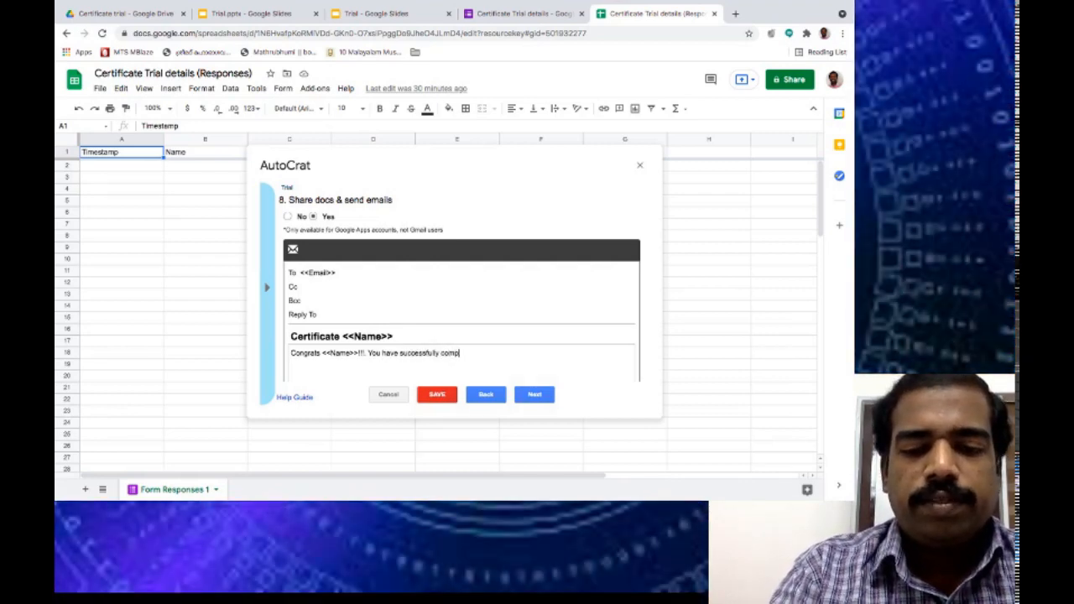
type("leted the")
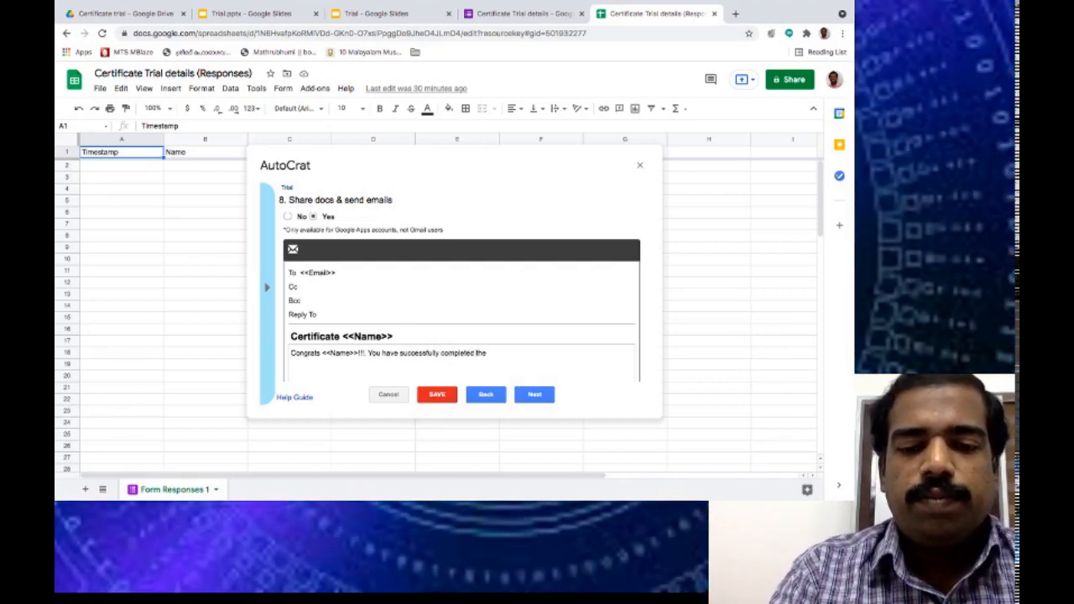
type(" programme.")
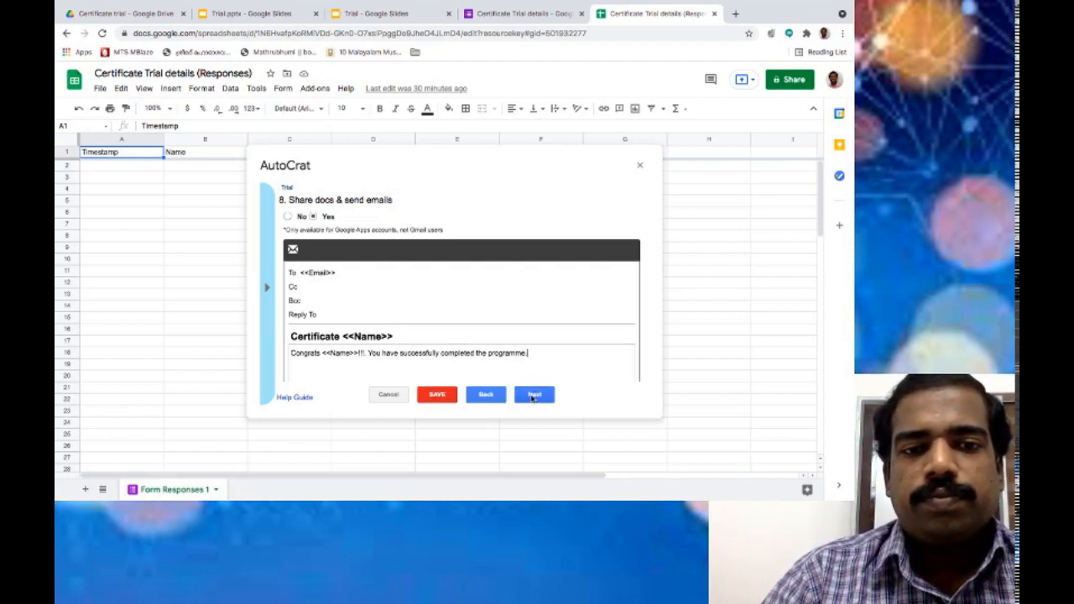
left_click(532, 395)
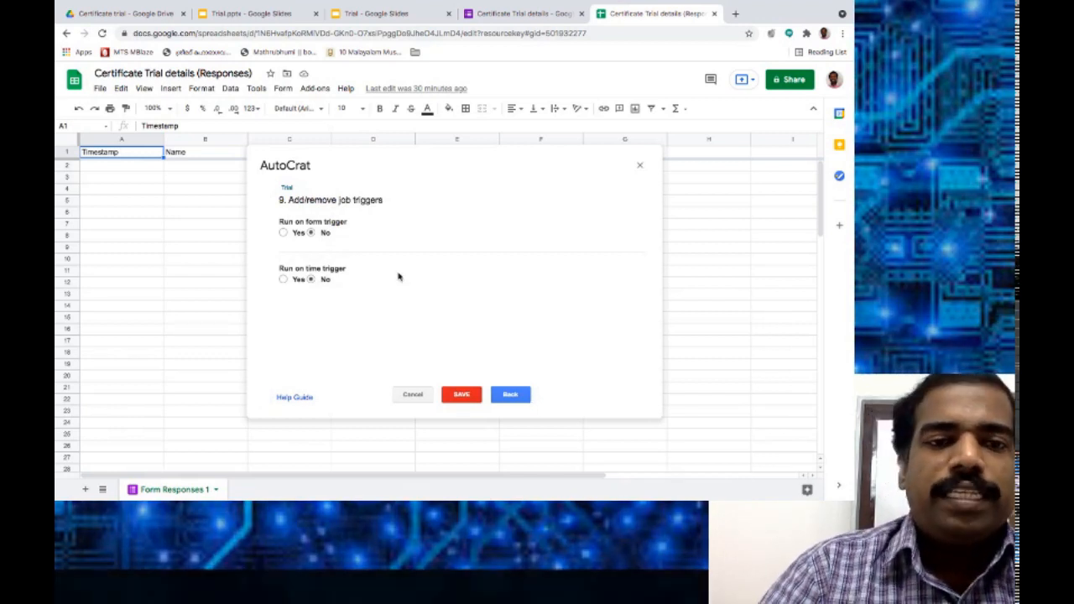
Turn on Run on form trigger, confirm enabling project triggers, and save the Trial job.
left_click(283, 233)
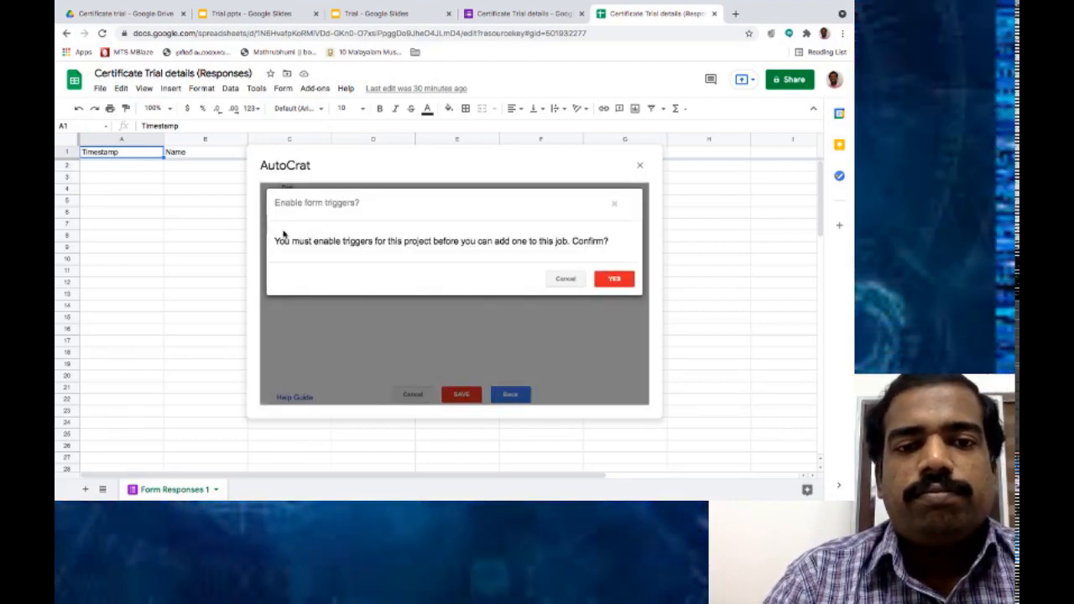
left_click(631, 279)
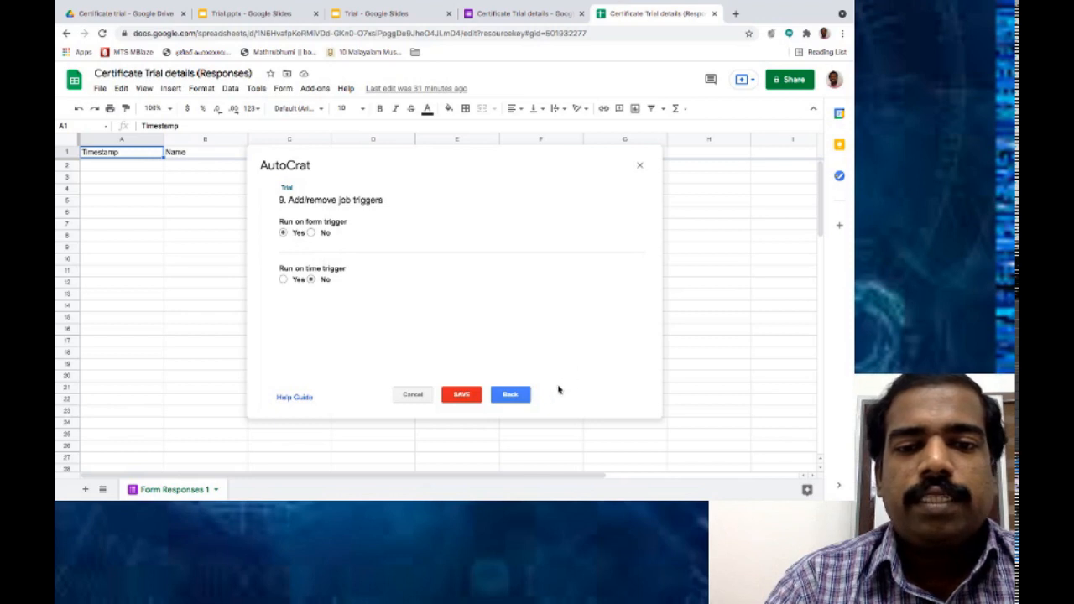
left_click(469, 396)
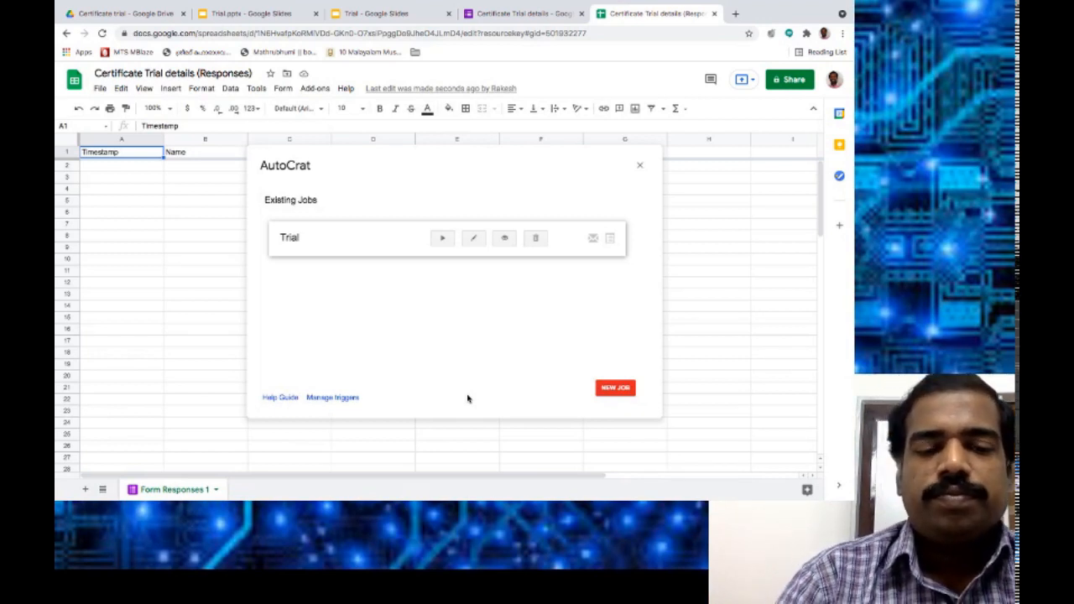
Open the live form and enter the respondent's name and e-mail address.
left_click(557, 15)
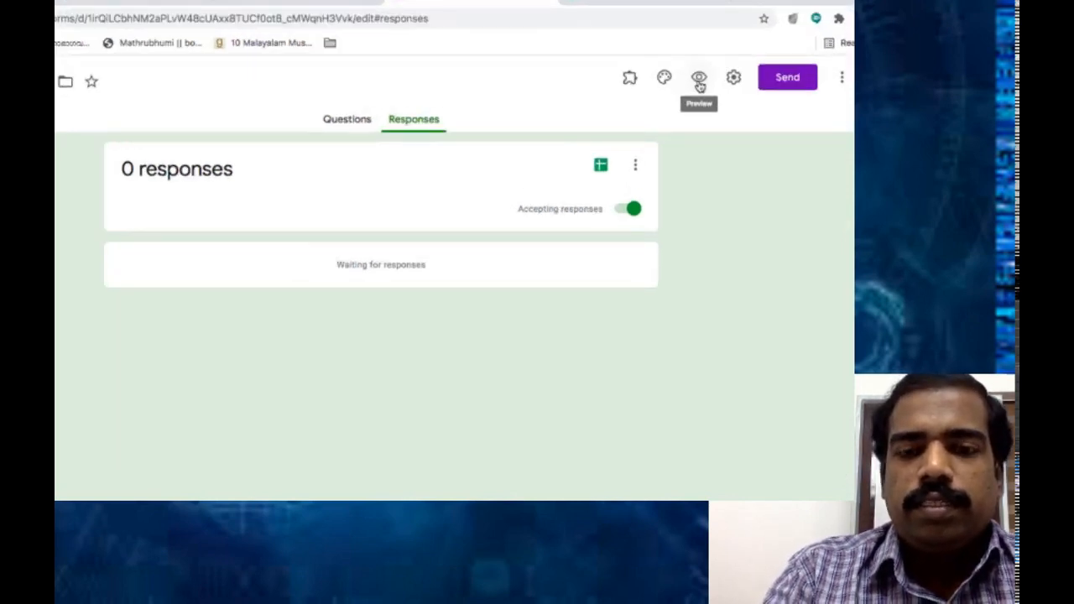
left_click(699, 81)
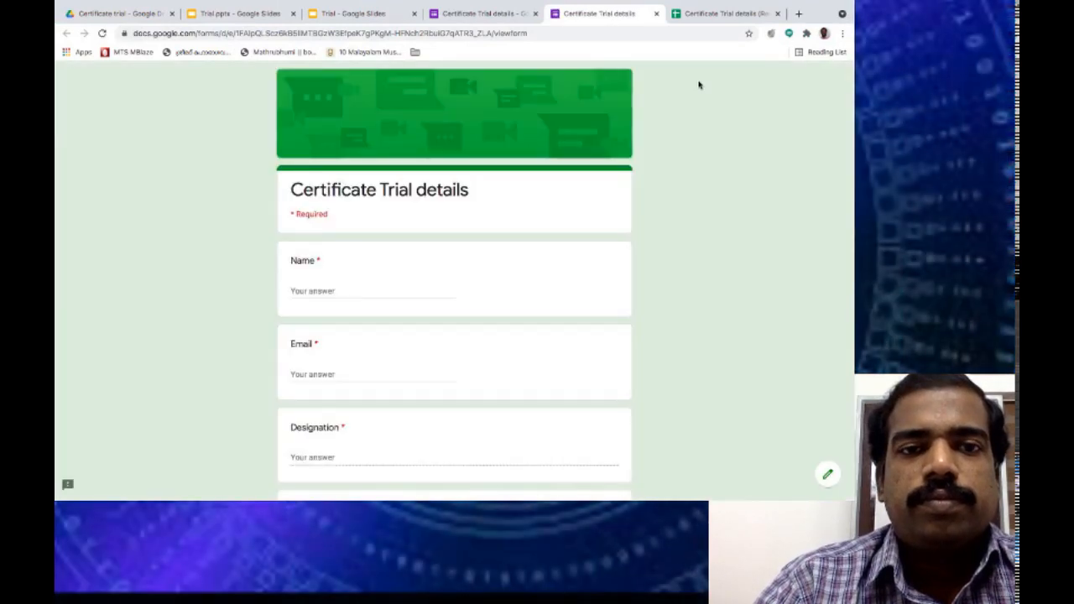
left_click(348, 284)
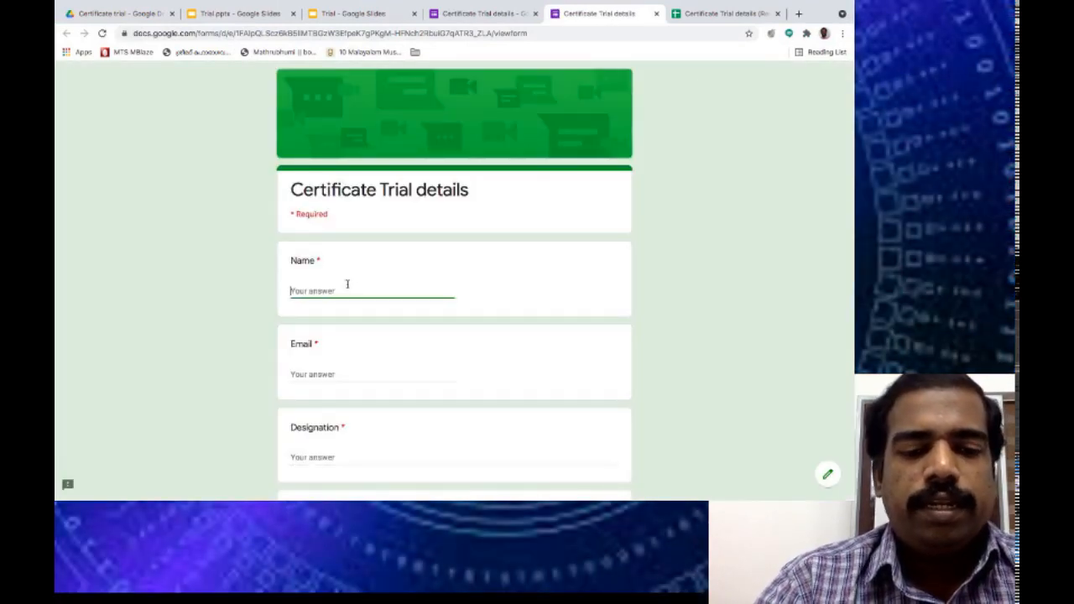
type("T")
key("BackSpace")
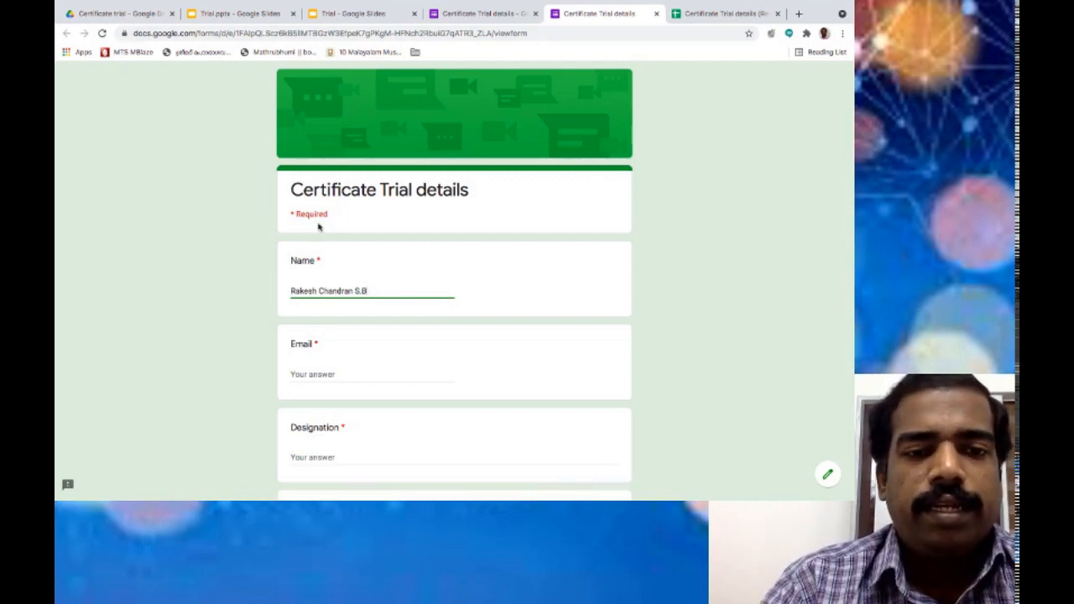
left_click(316, 376)
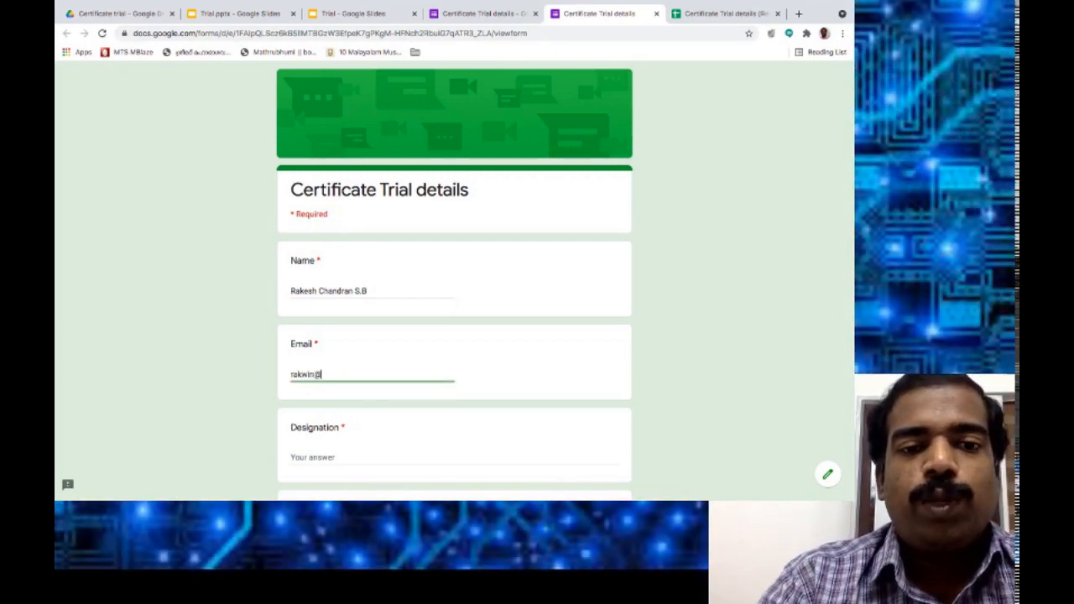
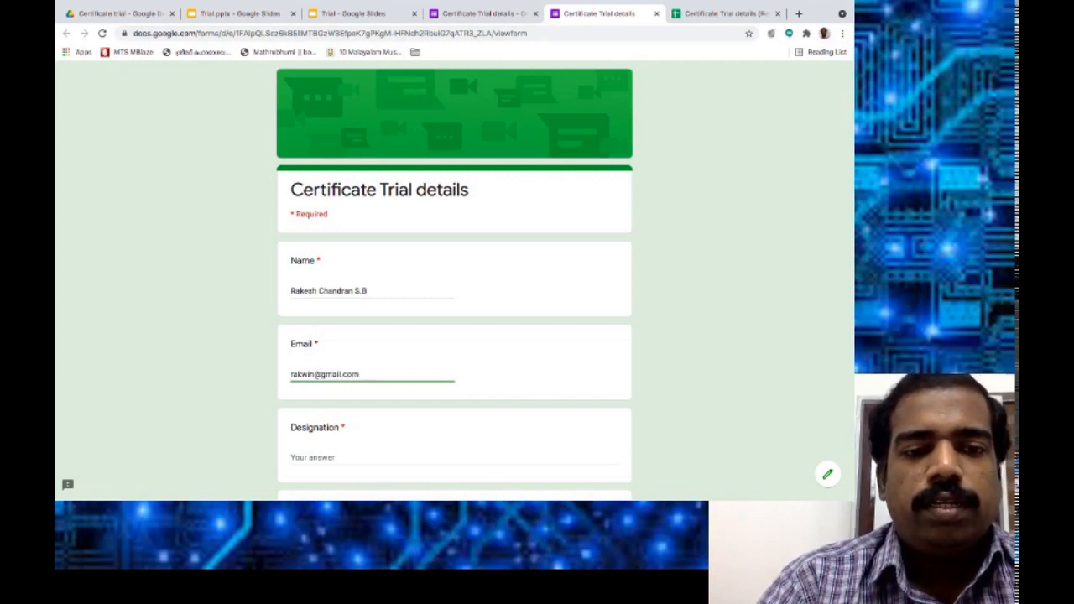
Answer Assistant Professor, Department of Physics and S.D College, Alappuzha, then submit the response.
scroll(314, 377, "down", 1)
left_click(297, 385)
type("Assistant Profess")
scroll(303, 369, "down", 1)
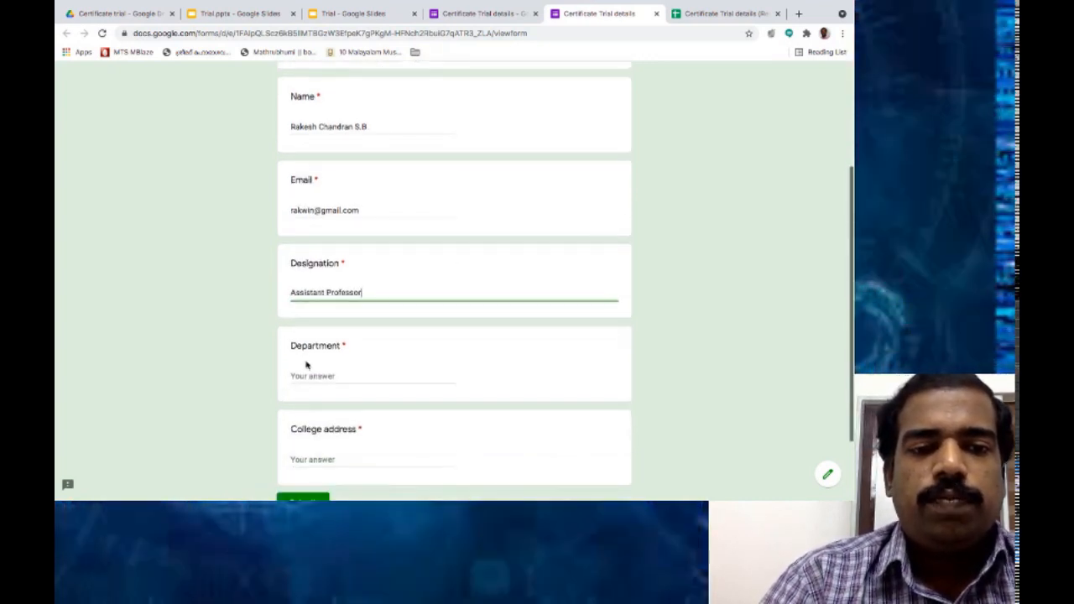
left_click(304, 375)
type("Depar")
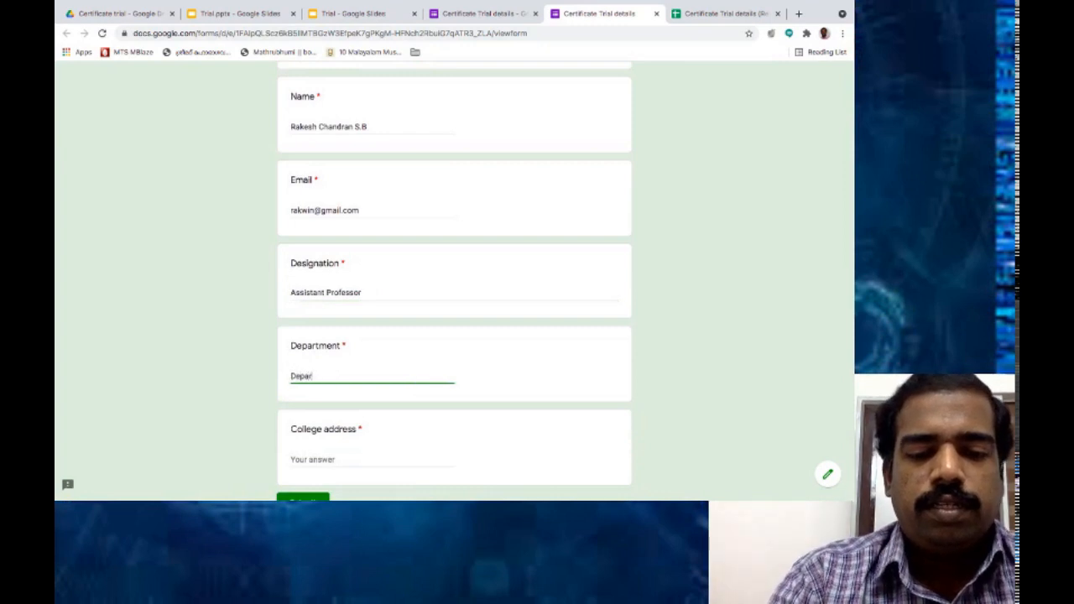
type("tment of ")
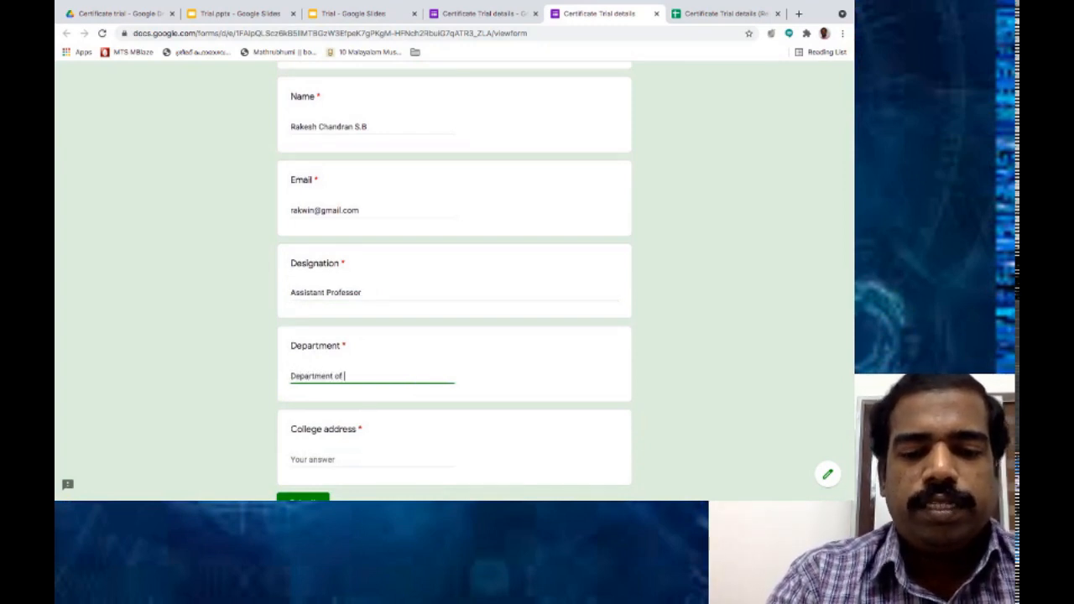
type("Physics")
left_click(307, 453)
type("S.D")
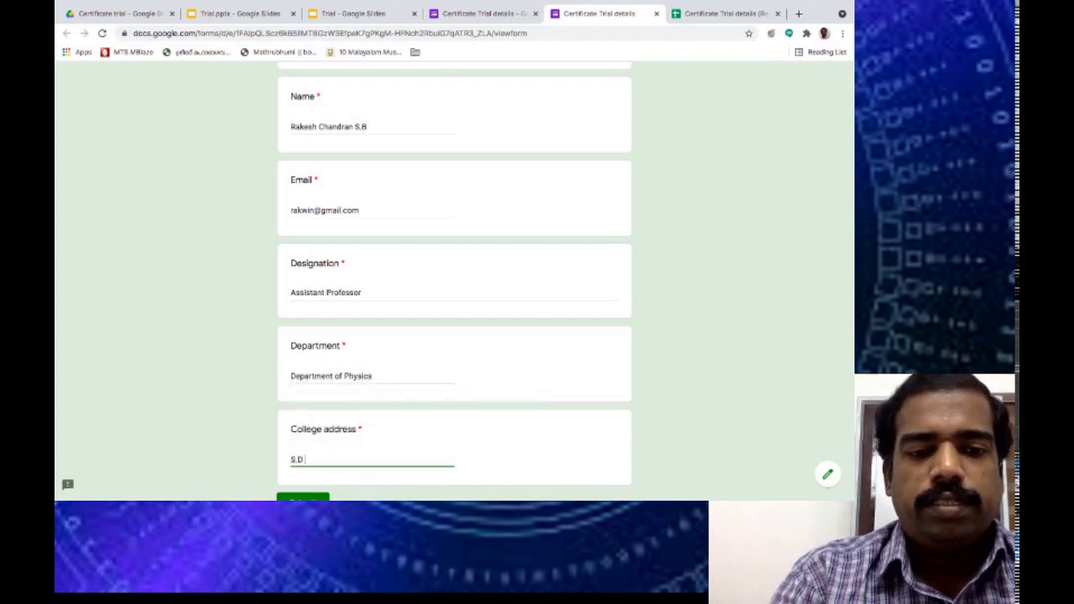
type(" College")
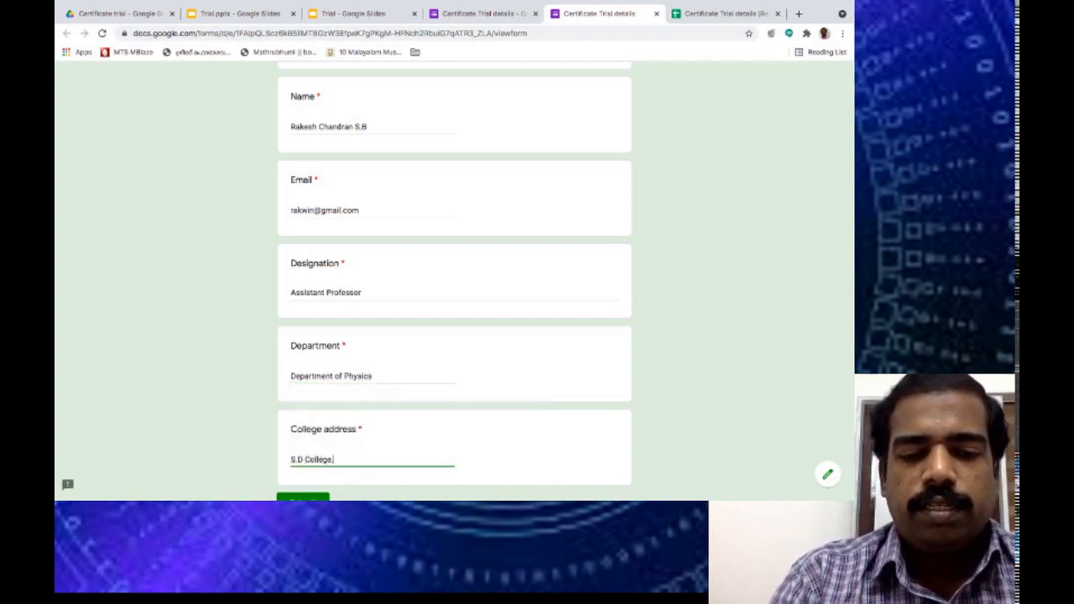
type(", Alappuzha")
scroll(453, 277, "down", 1)
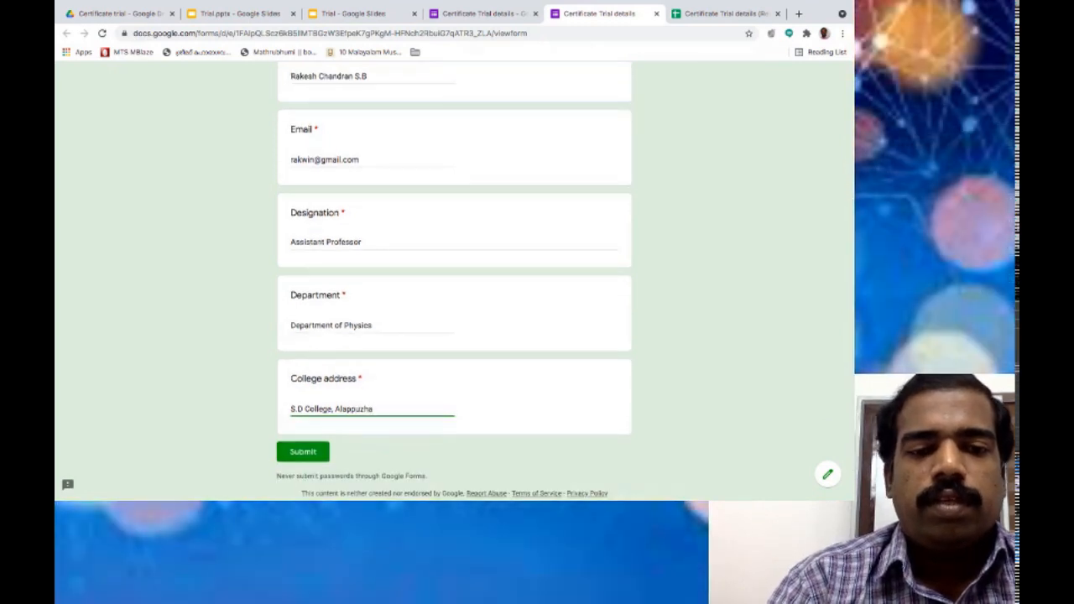
left_click(304, 453)
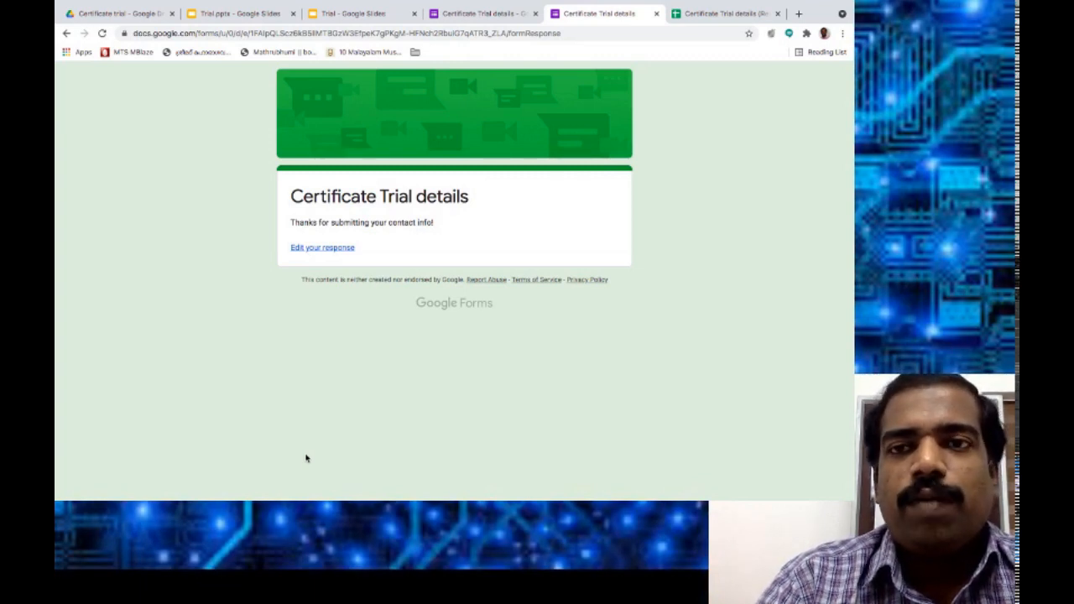
left_click(706, 15)
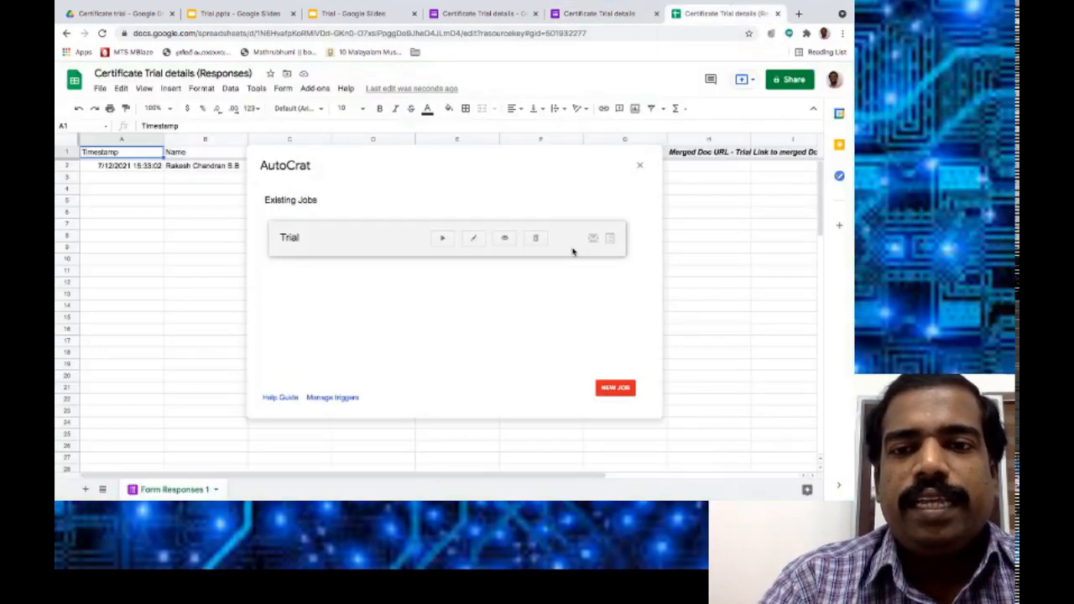
Close AutoCrat and check row 2's merged document ID in G2 and PDF link in H2.
left_click(640, 168)
left_click(642, 166)
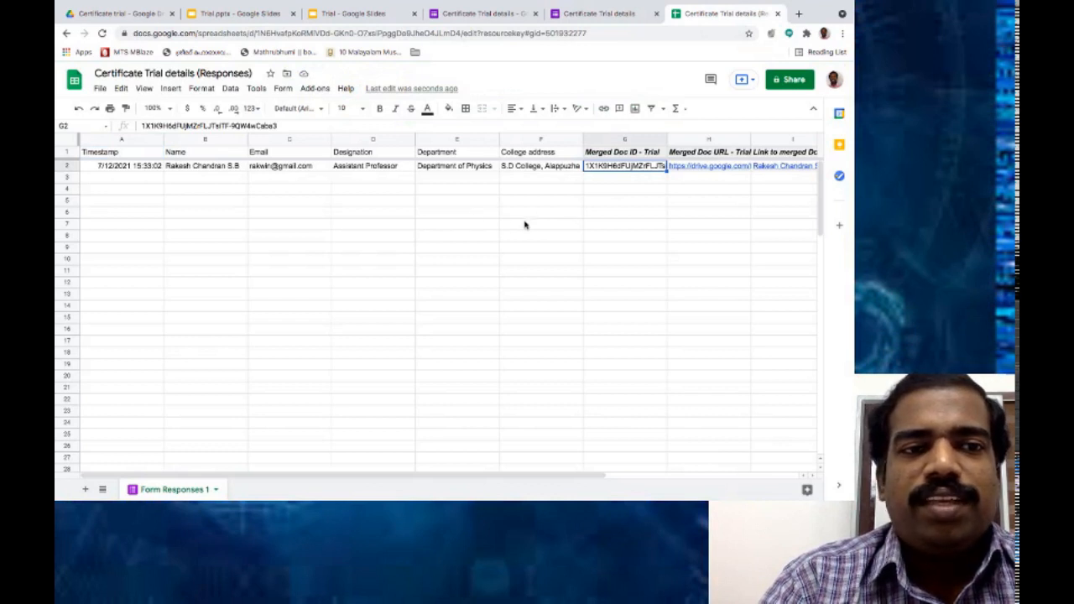
scroll(525, 224, "right", 3)
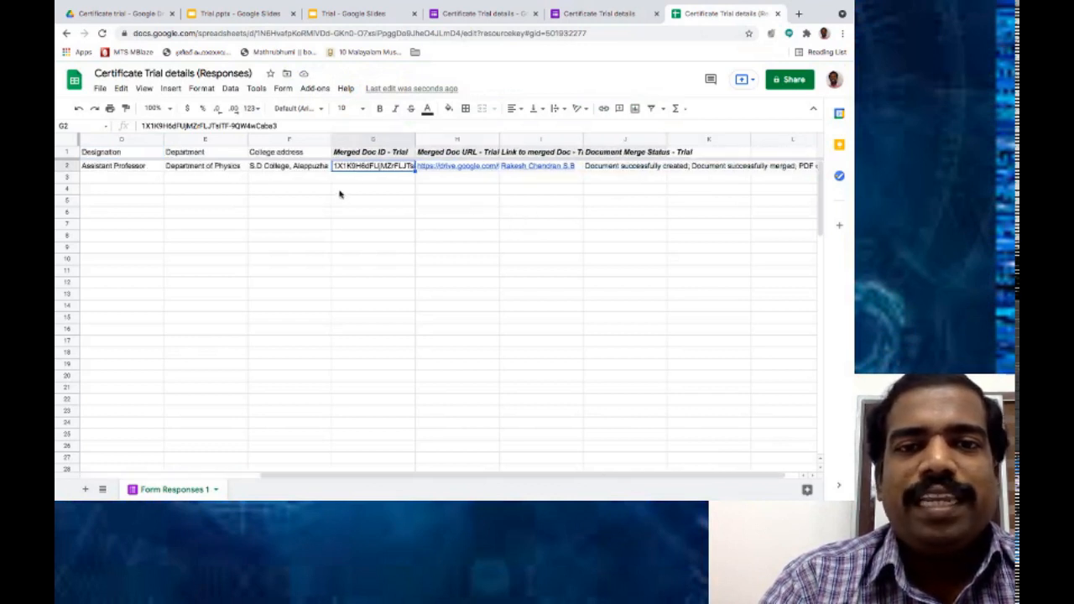
scroll(308, 194, "left", 3)
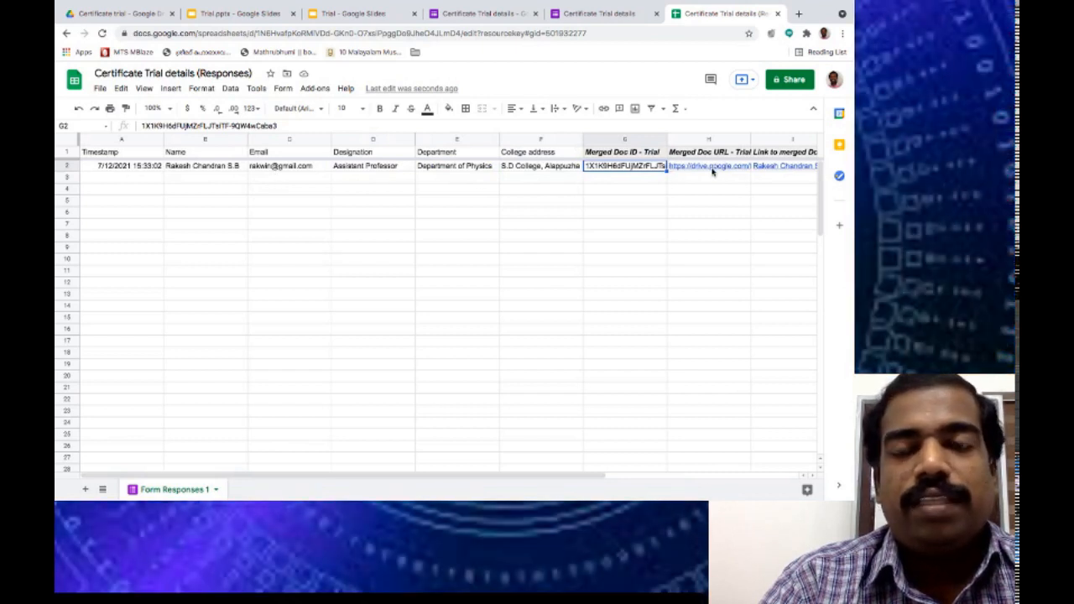
mouse_move(713, 170)
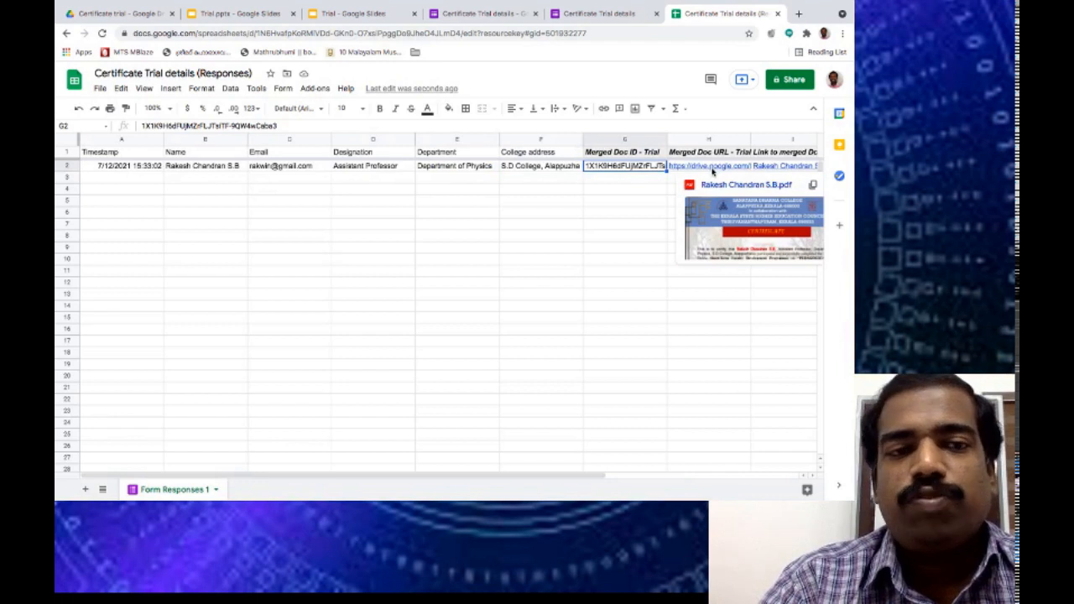
left_click(566, 293)
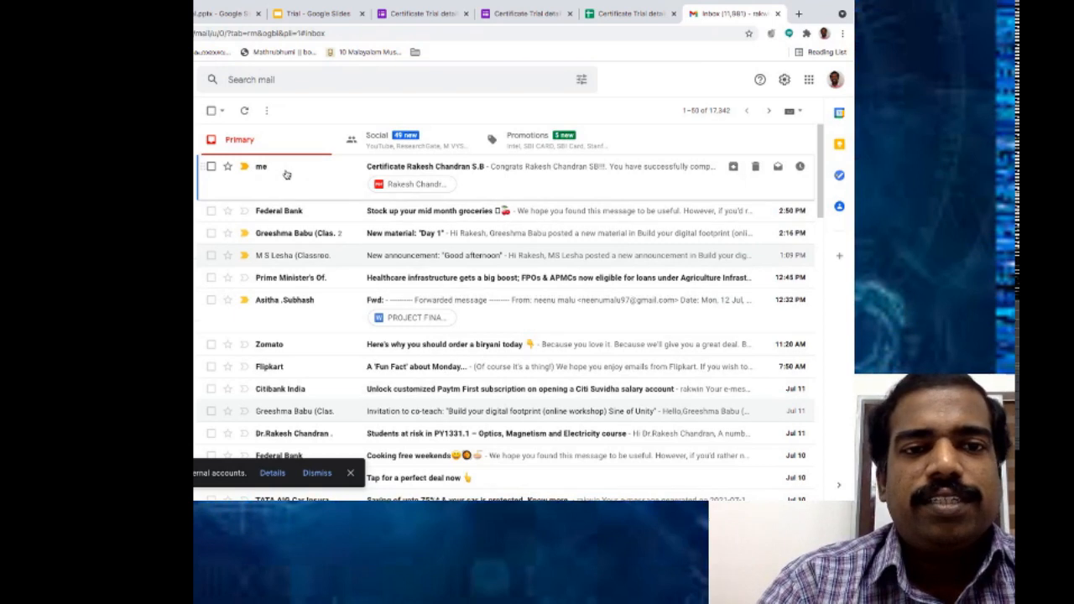
Open the certificate e-mail at the top of the inbox and preview its attached PDF.
left_click(286, 174)
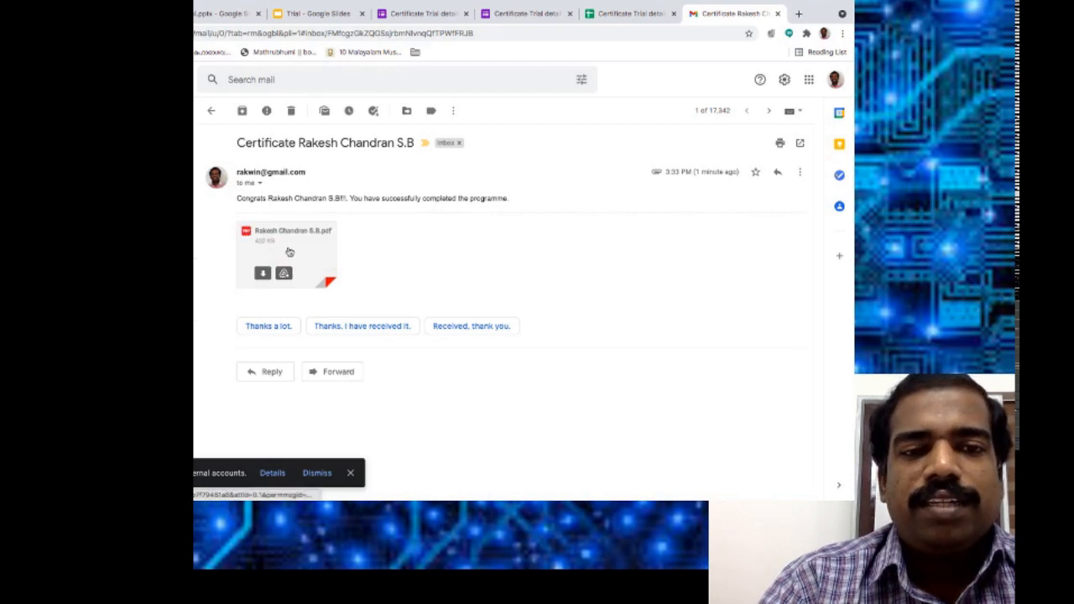
mouse_move(312, 246)
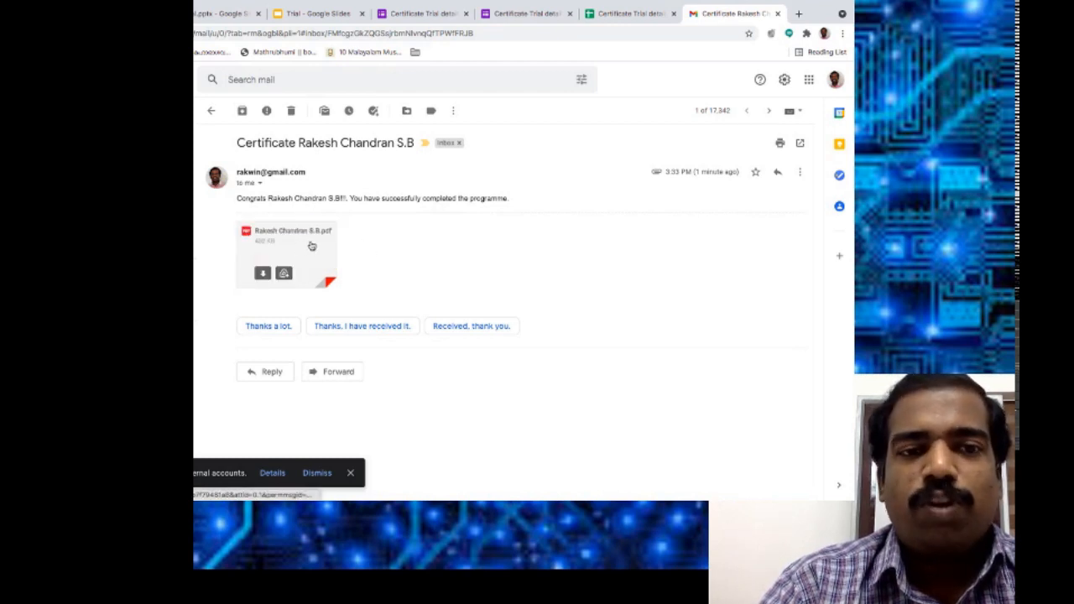
left_click(312, 246)
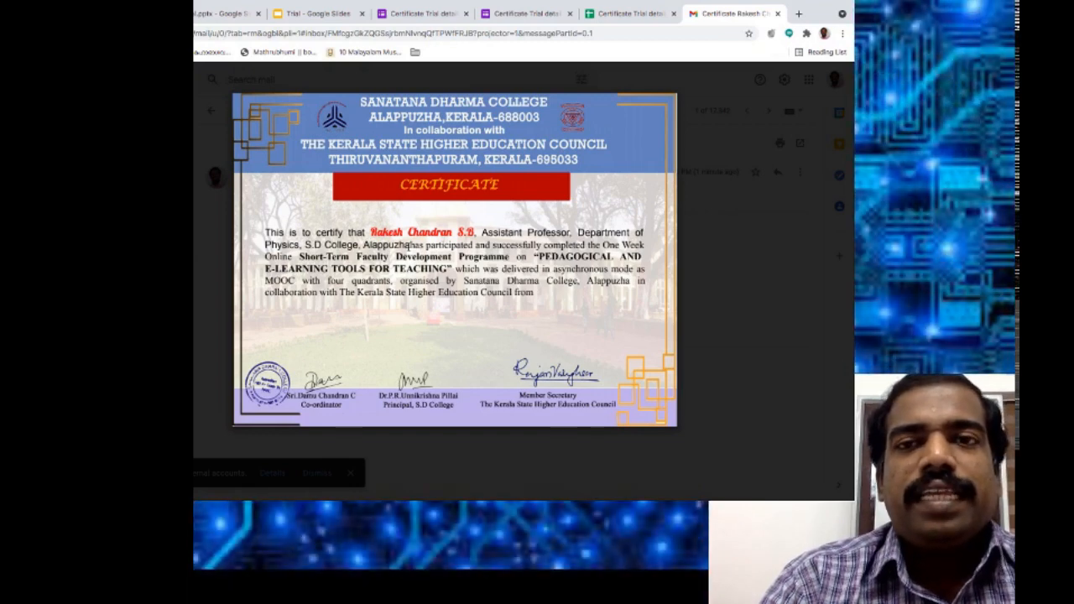
Back in the spreadsheet, open the certificate PDF linked in H2 in a new tab.
left_click(613, 13)
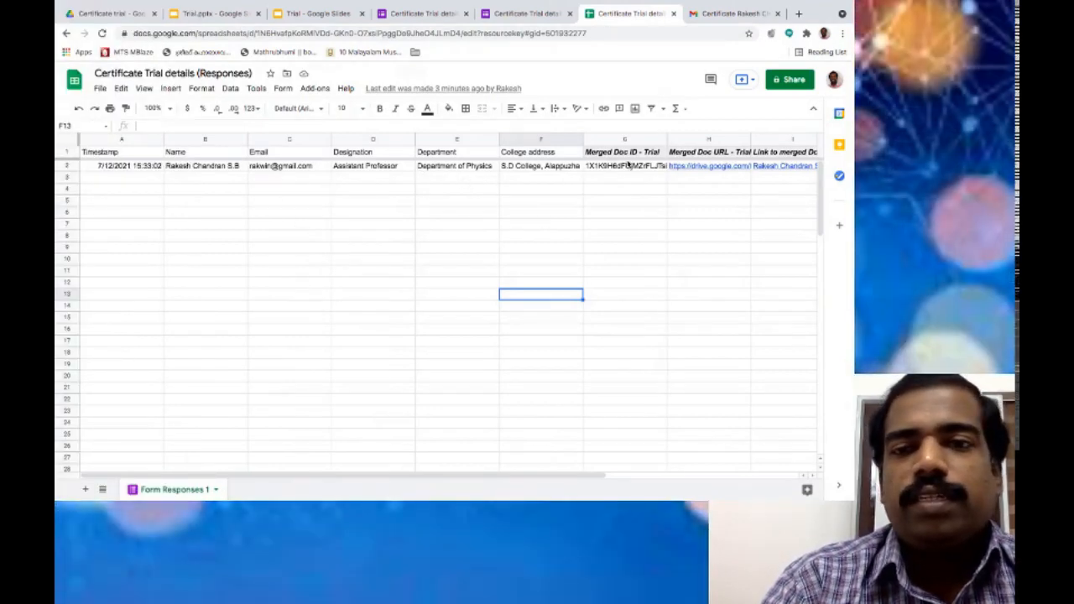
mouse_move(727, 168)
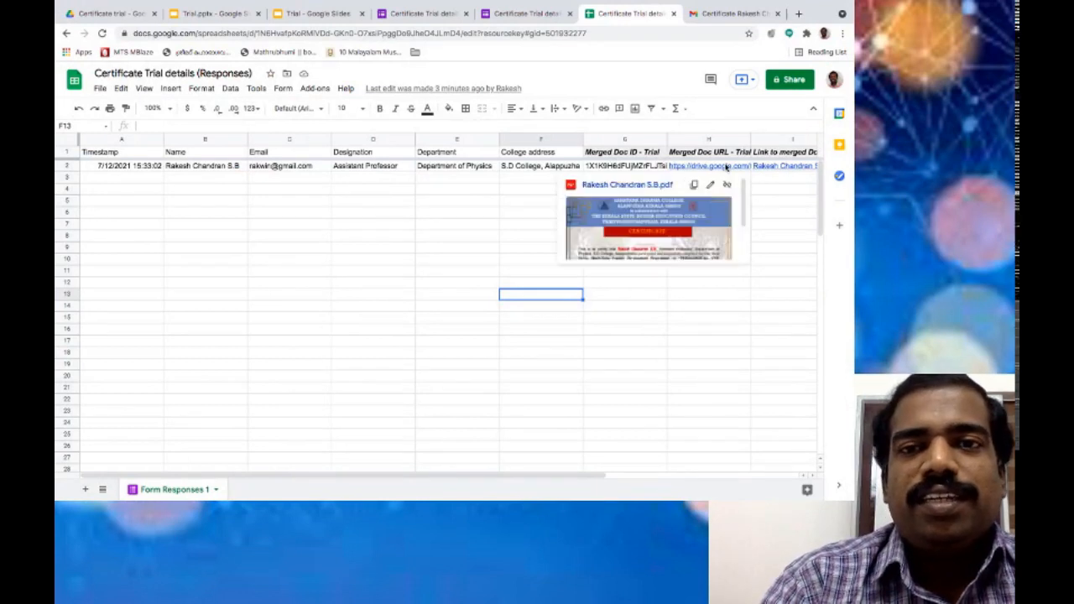
left_click(660, 205)
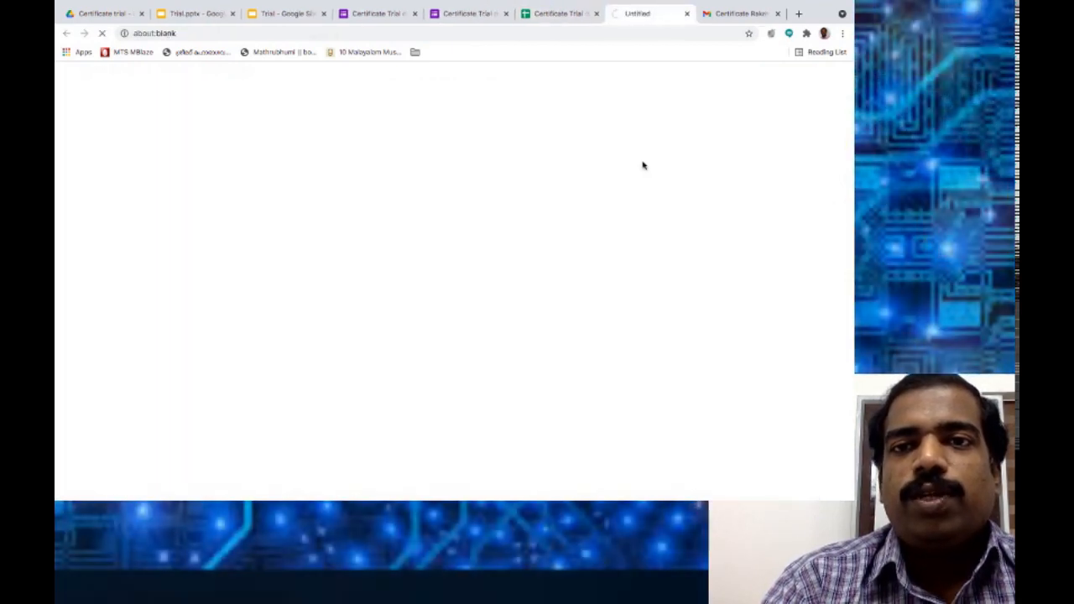